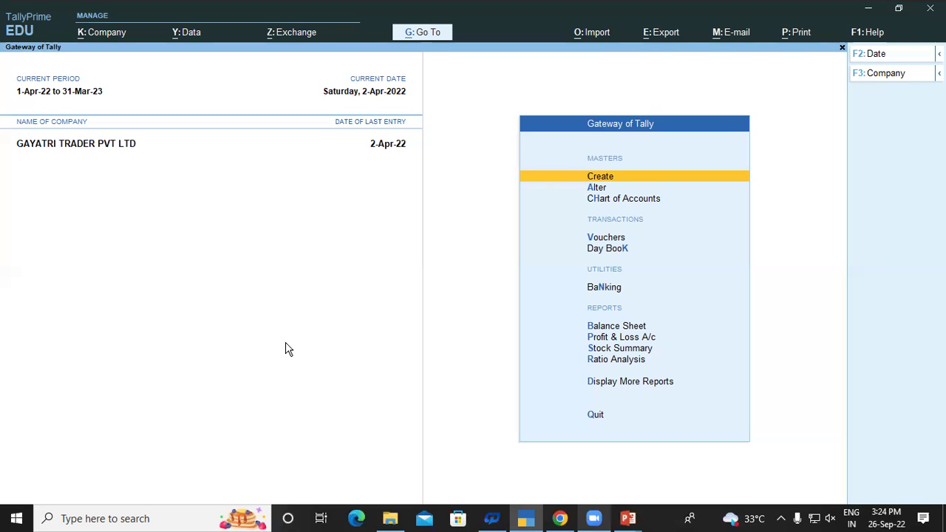
- Start a new purchase voucher and change its mode to Item Invoice
key("Down")
key("Down")
key("Down")
key("Return")
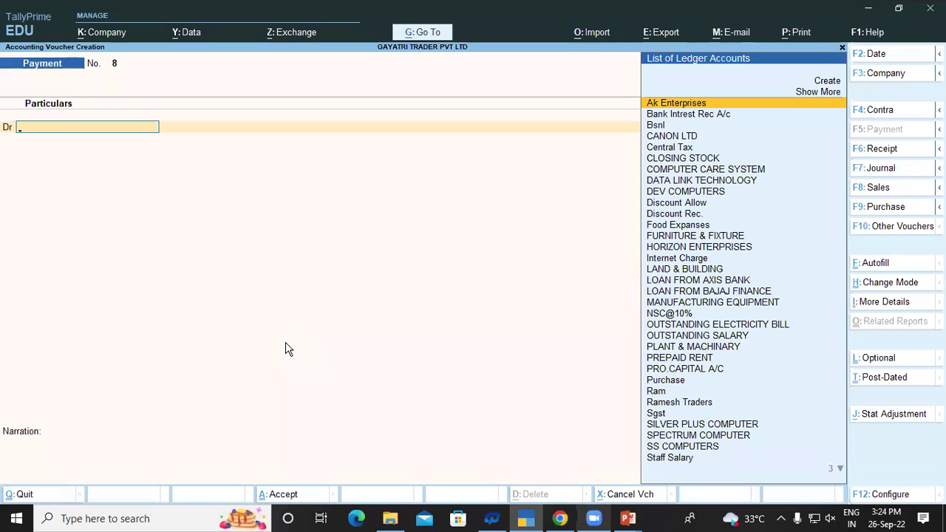
left_click(876, 210)
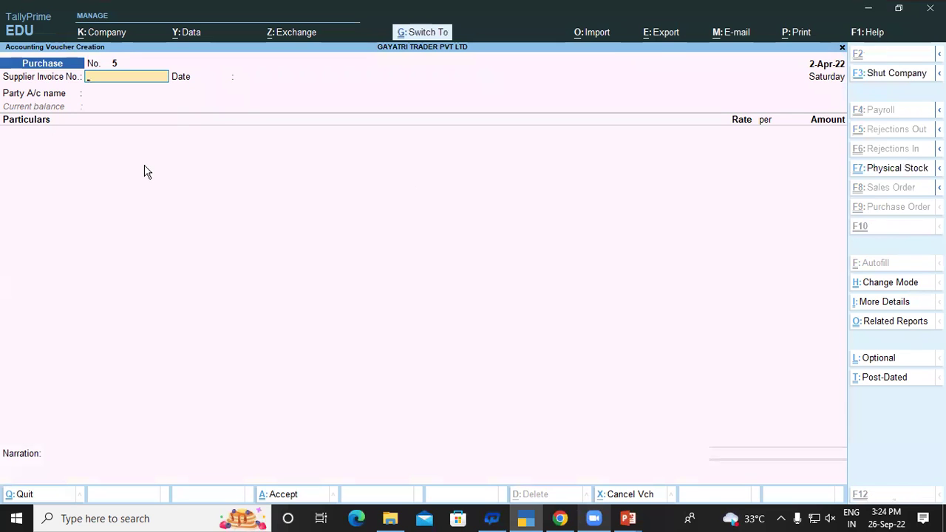
key("ctrl+h")
key("Up")
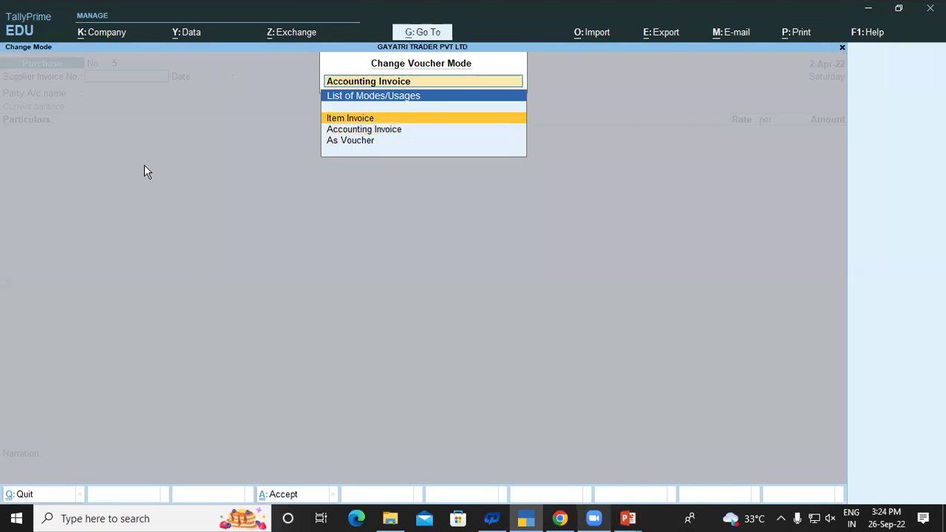
key("Return")
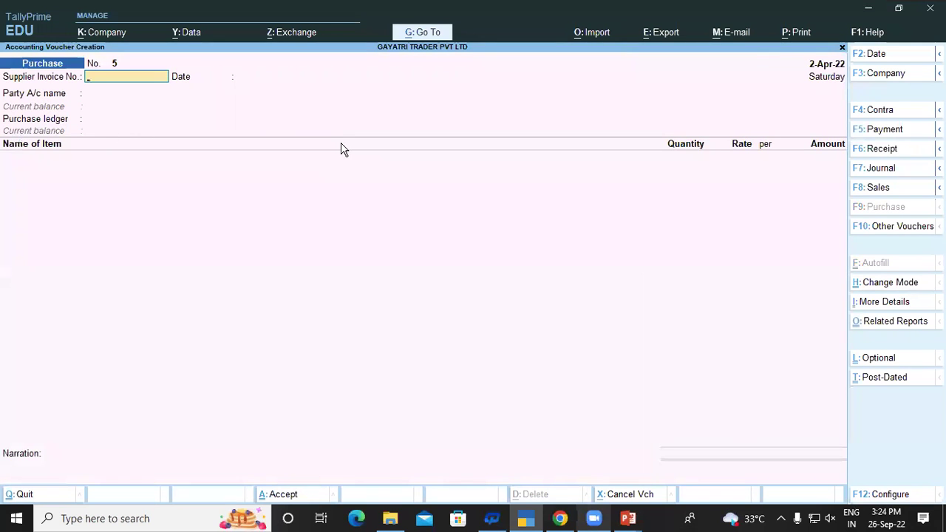
- Enter tax 005 as the supplier invoice number and accept 2-Apr-22 as the invoice date
type("ax 005")
key("Return")
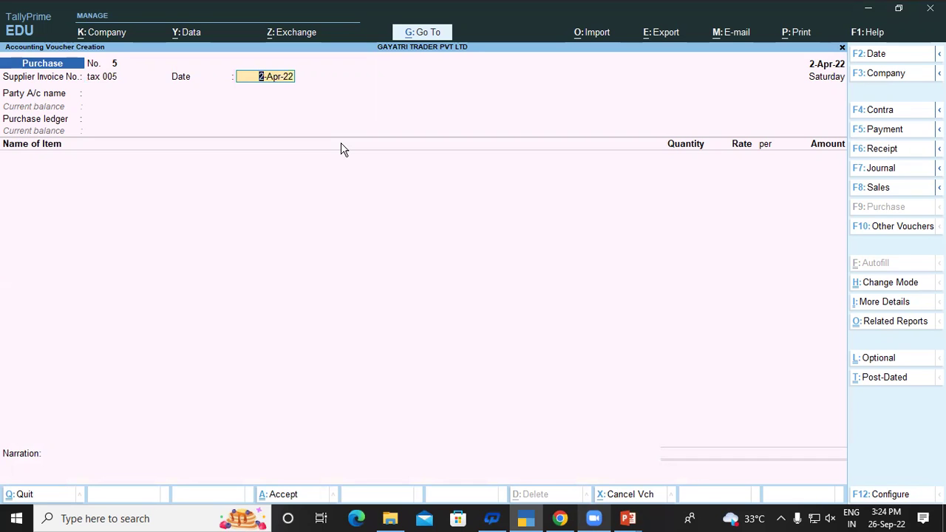
key("Return")
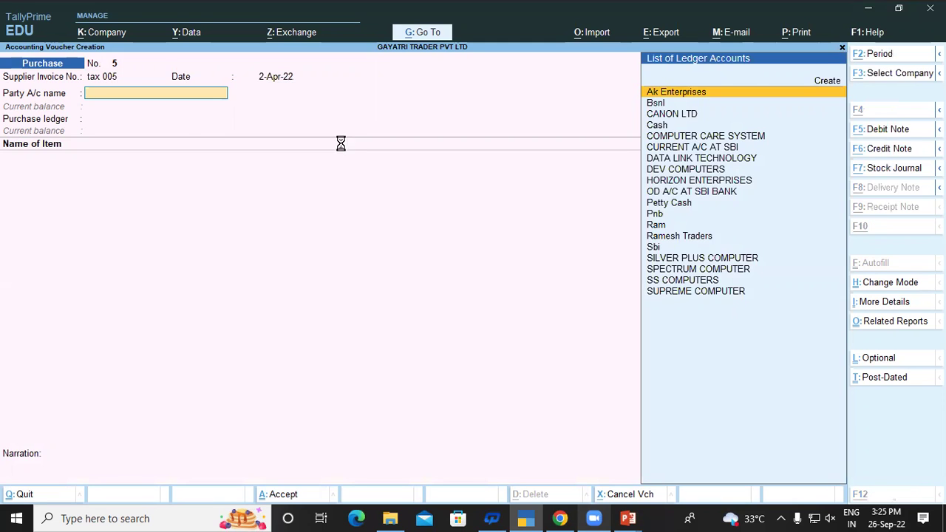
- Create a new ledger named Intex Technology from the party account field and place it under Sundry Creditors
key("alt+c")
type("Inte")
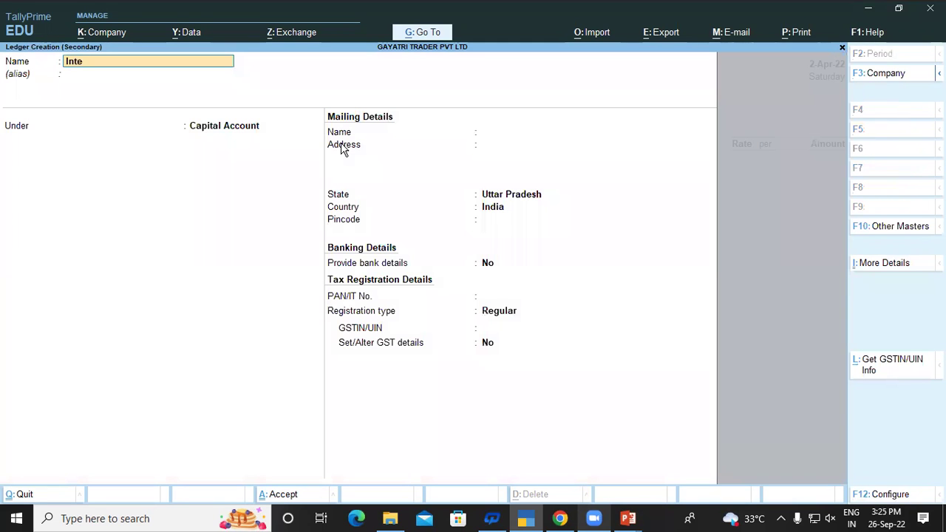
type("x Technology")
key("Return")
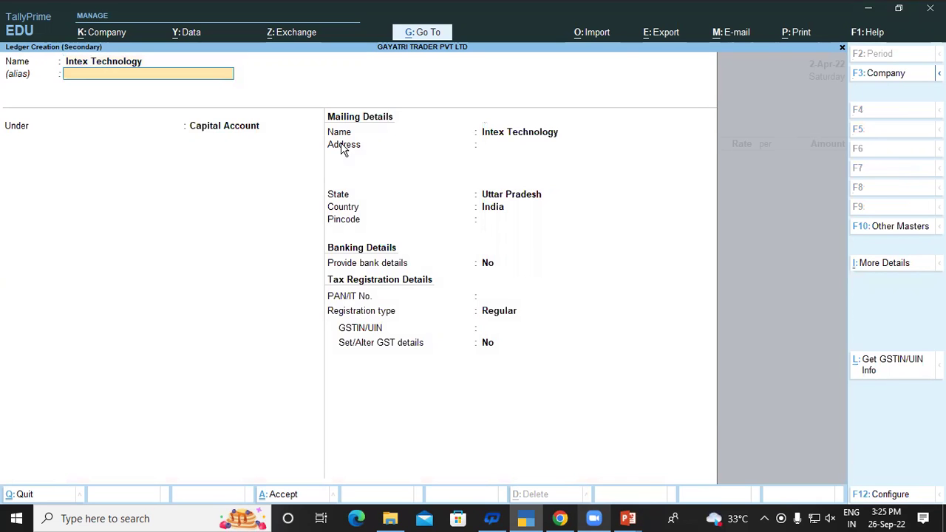
key("Return")
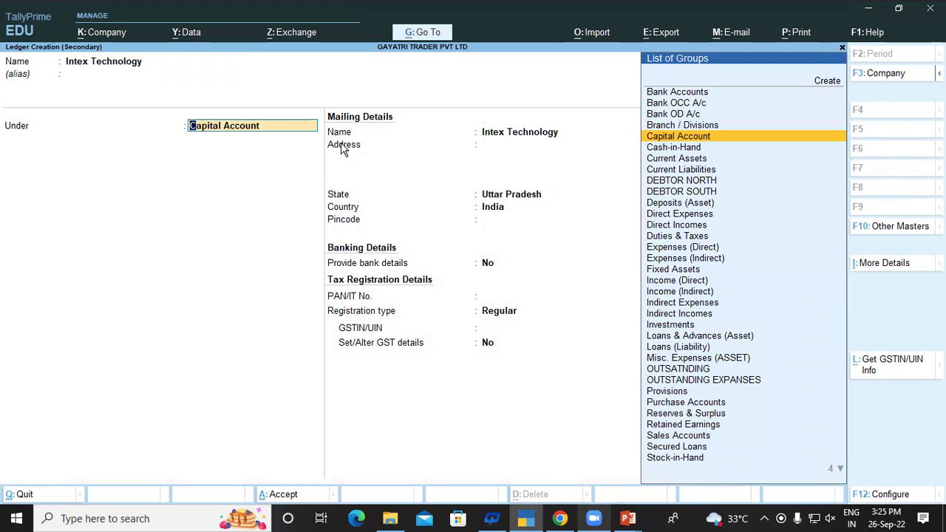
type("S")
key("Down")
key("Down")
key("Down")
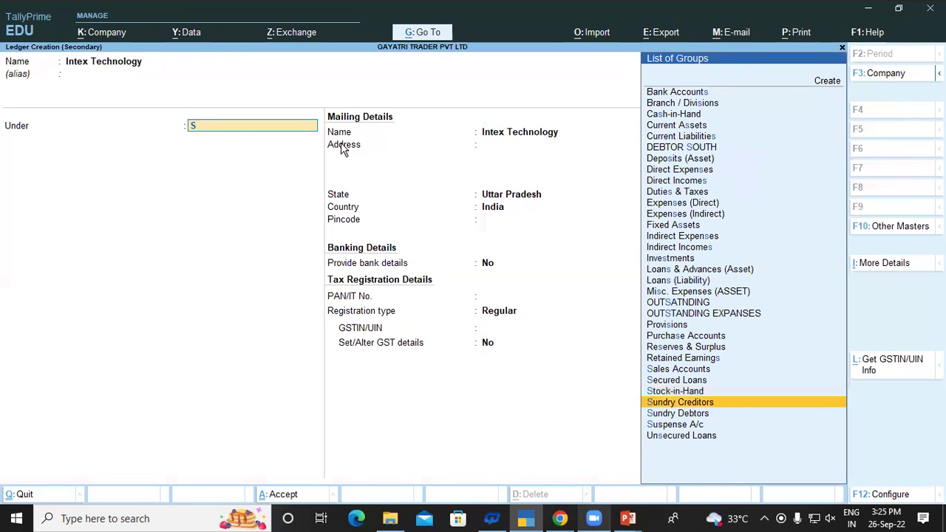
key("Return")
- Keep the default bill-by-bill, mailing, banking and tax registration details for the Intex Technology ledger and save it
key("Return")
key("Return")
key("Return")
key("Return")
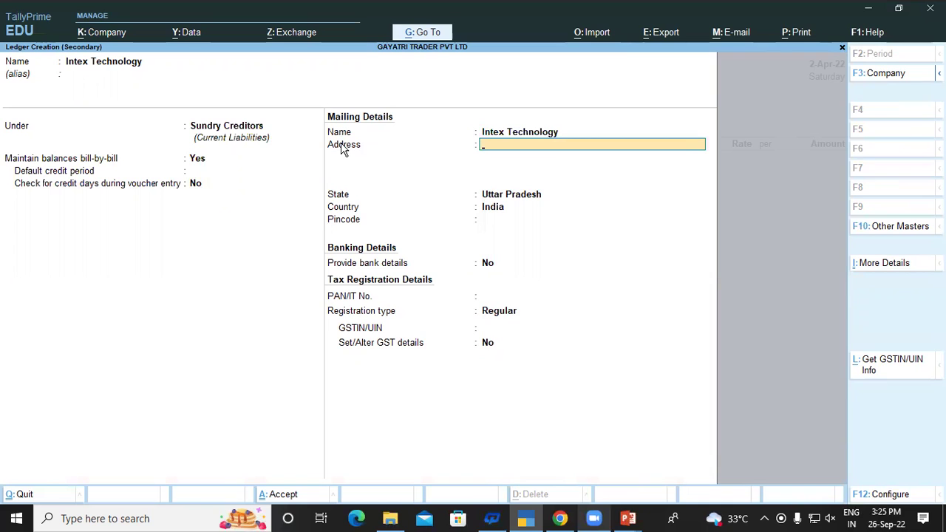
key("Return")
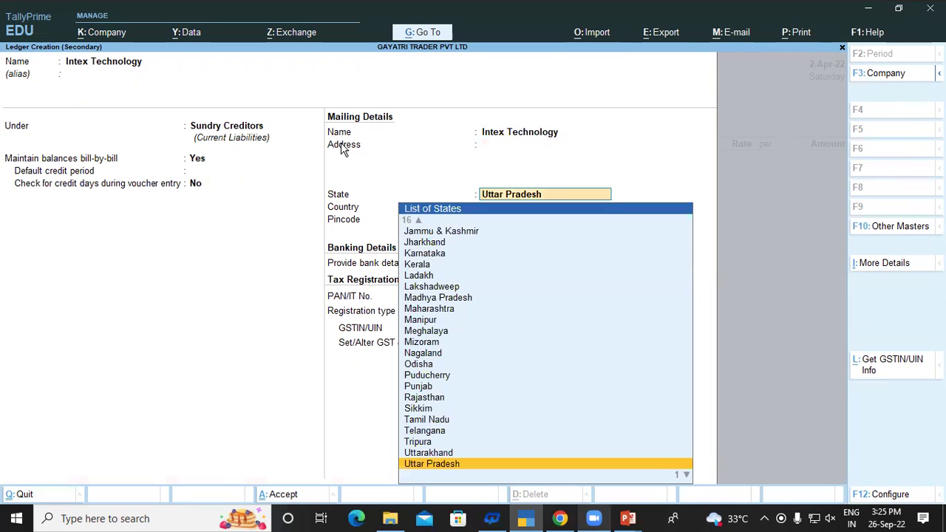
key("Return")
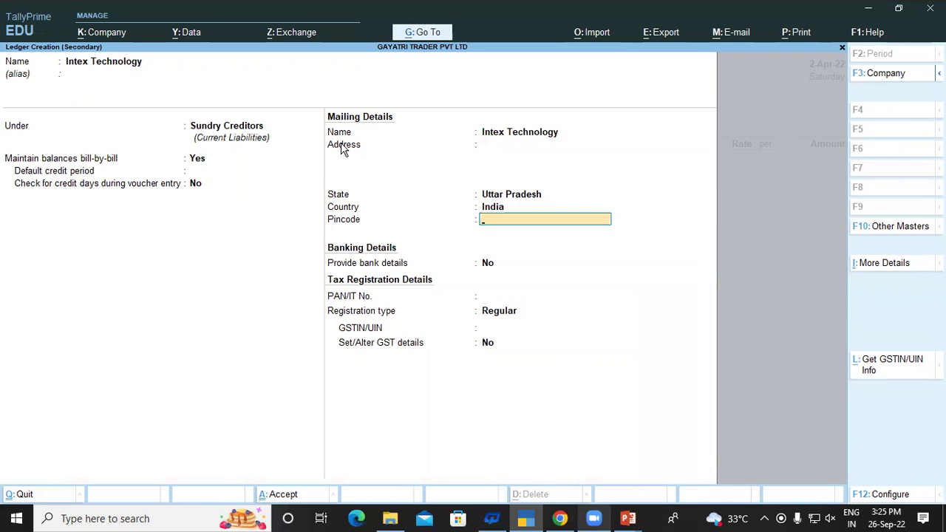
key("Return")
key("Return")
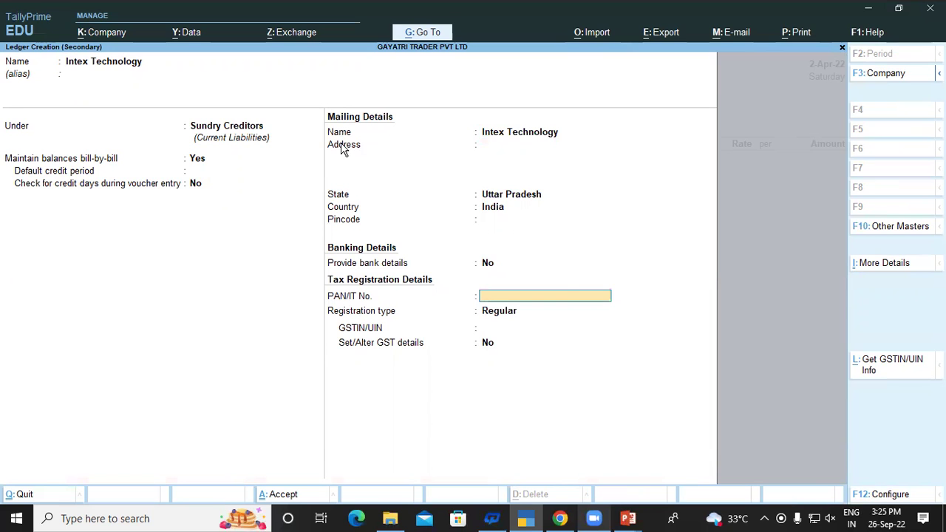
key("Return")
key("Return")
key("Return")
key("Return")
key("Return")
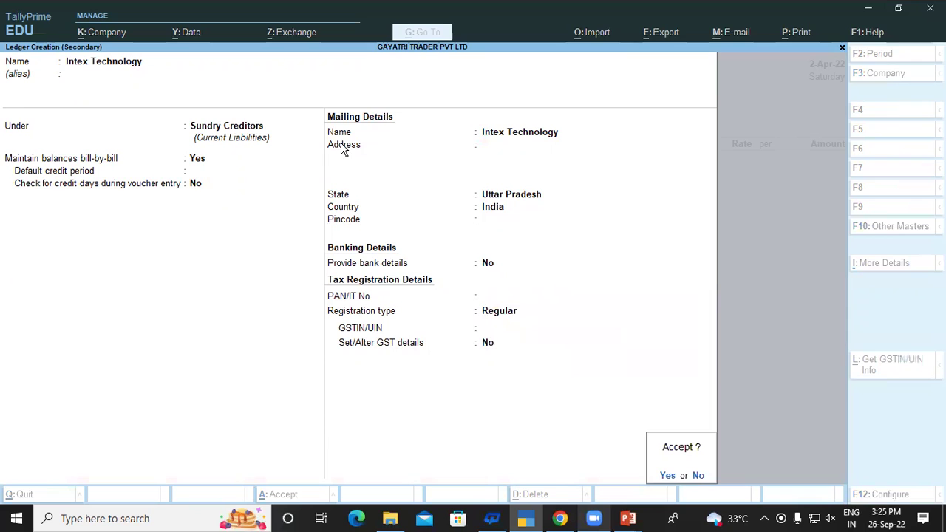
key("Return")
key("Return")
key("Return")
key("Return")
key("Return")
key("Return")
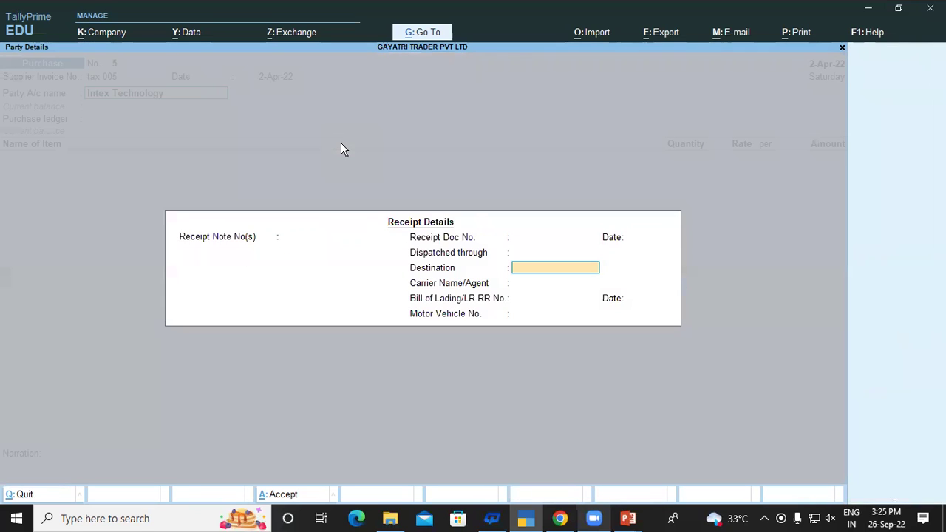
key("Return")
key("Return")
key("Return")
key("Return")
key("Return")
key("Return")
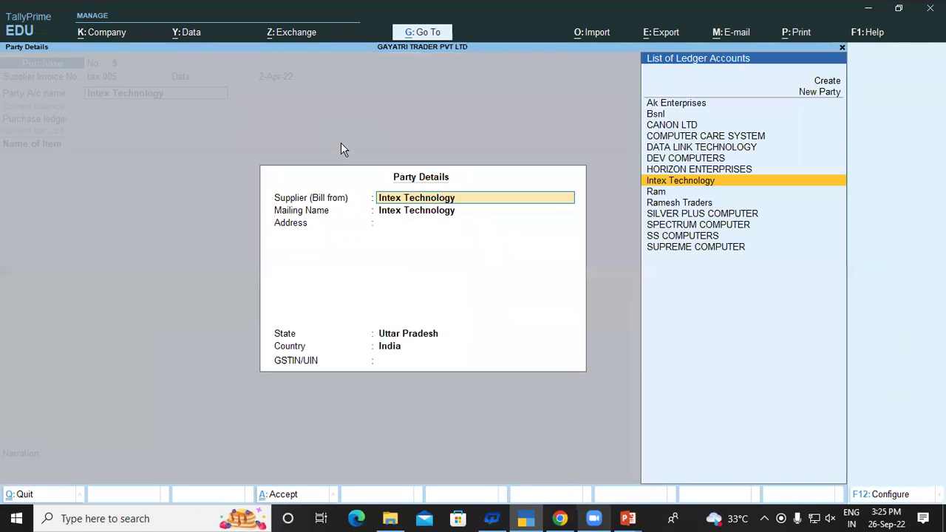
key("Return")
key("Return")
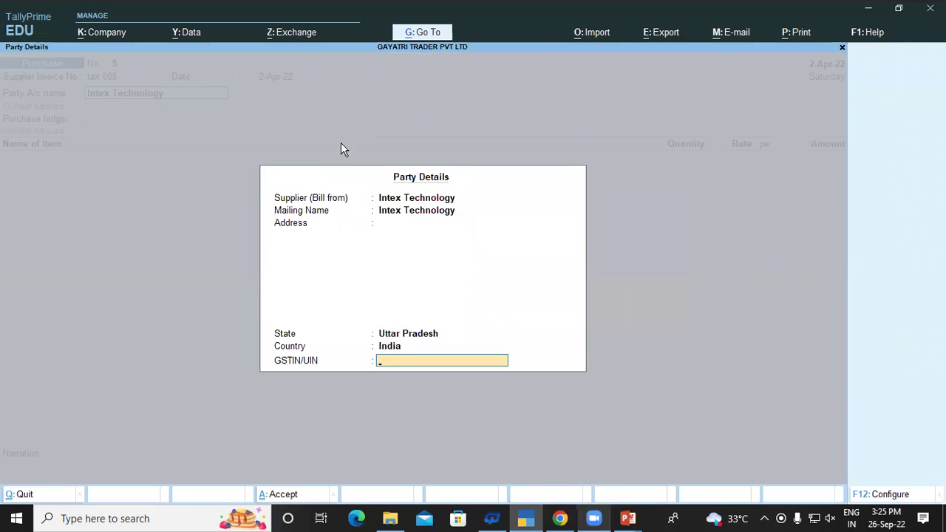
key("Escape")
key("y")
key("Escape")
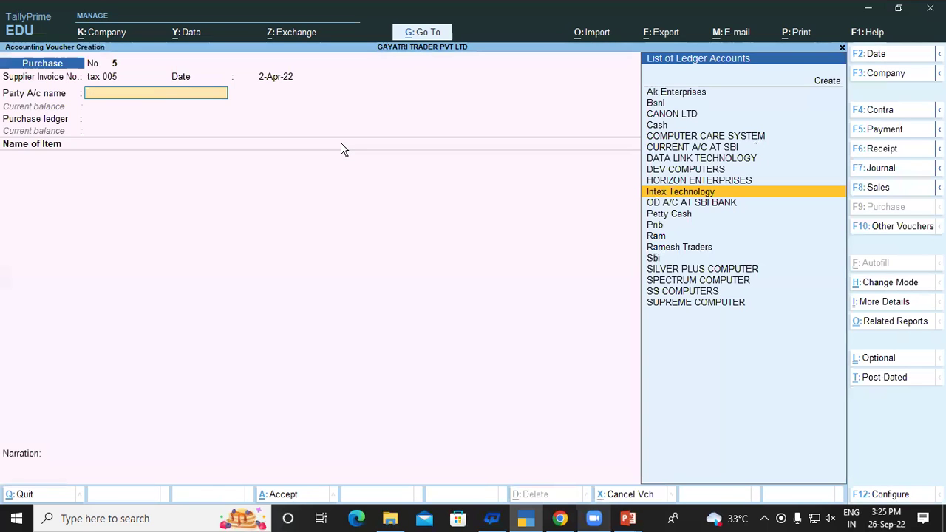
key("Escape")
key("y")
key("Return")
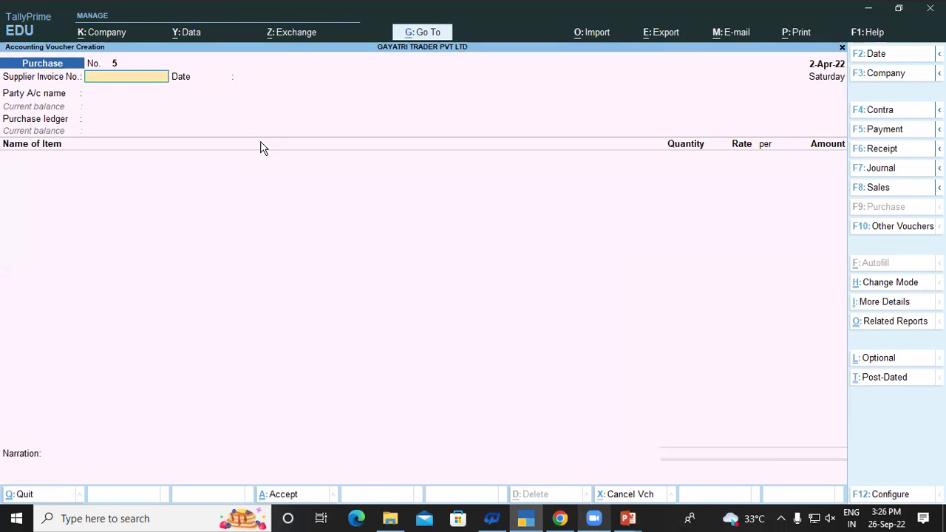
- Enter tax005 as the supplier invoice number in the blank purchase voucher and accept the date 2-Apr-22
type("tax005")
key("Return")
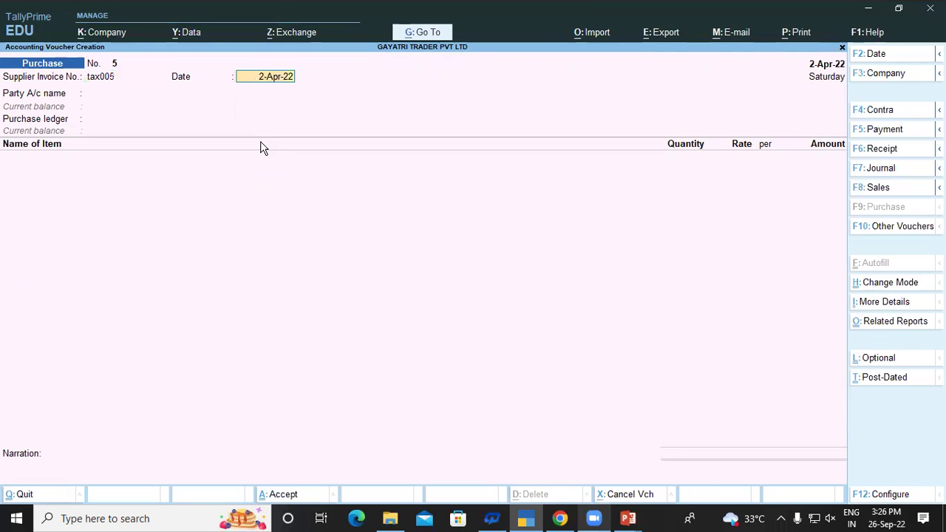
key("Return")
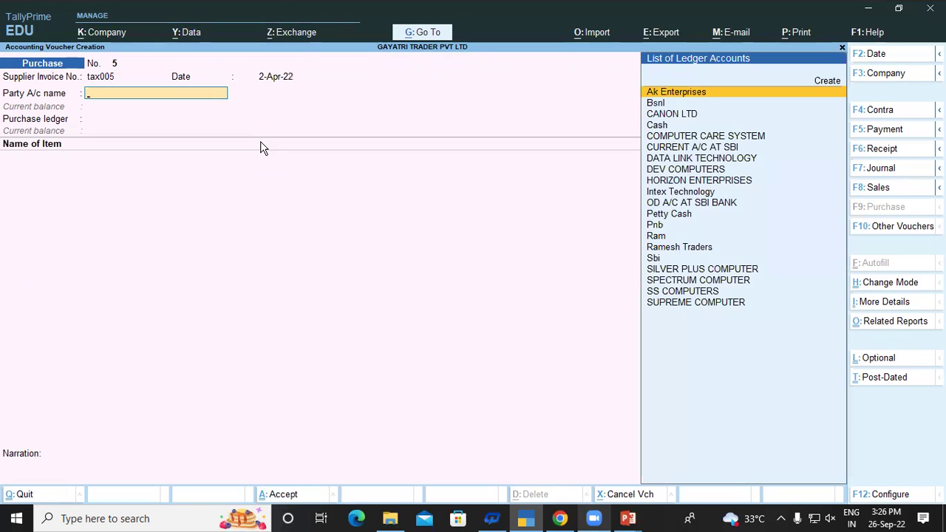
- Look through the list of ledger accounts available for the voucher's party
key("Down")
key("Down")
key("Down")
key("Down")
key("Down")
key("Down")
key("Down")
key("Down")
key("Down")
key("Down")
key("Down")
key("Down")
key("Down")
key("Down")
key("Down")
key("Down")
key("Down")
key("Down")
key("Down")
key("Up")
key("Up")
key("Up")
key("Up")
key("Up")
key("Up")
key("Up")
key("Up")
key("Up")
key("Up")
key("Up")
key("Up")
key("Up")
key("Up")
key("Up")
key("Up")
key("Up")
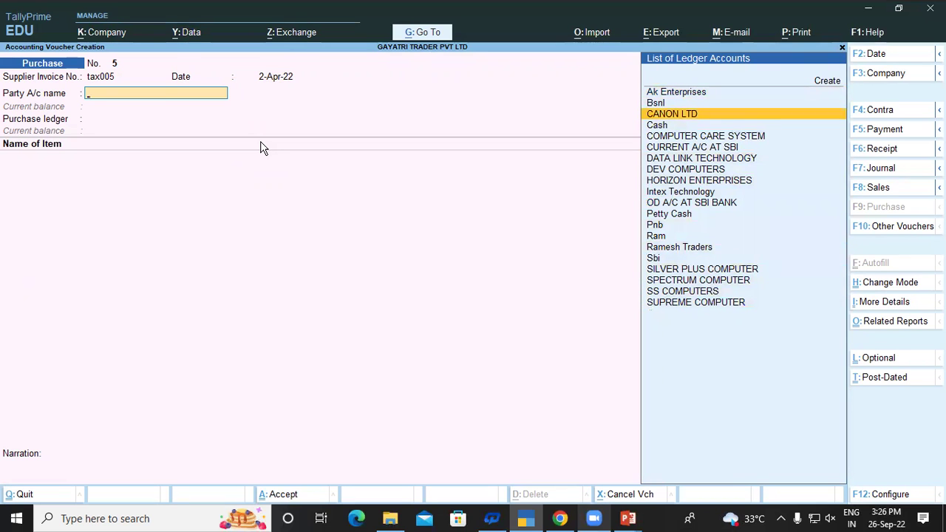
- Set the party to Intex Technology, accept its receipt and party details unchanged, and choose Purchase as the purchase ledger
type("I")
key("Return")
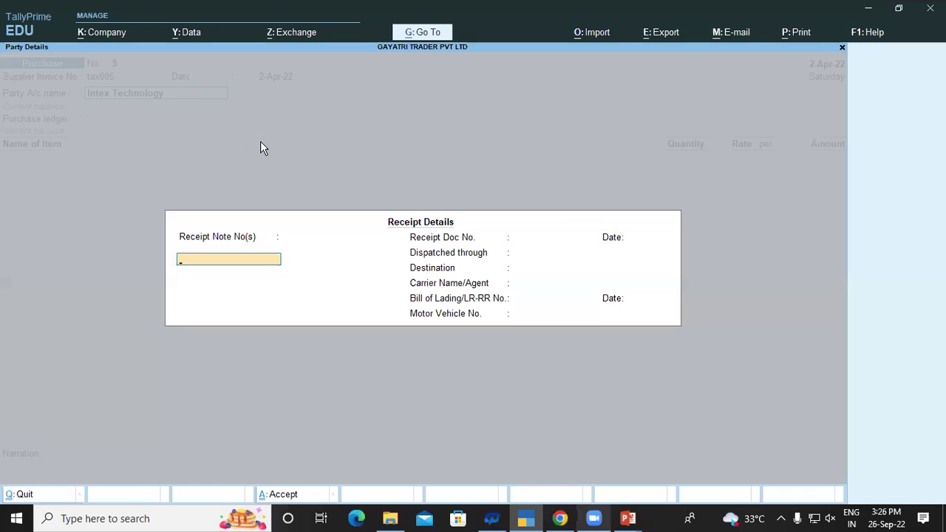
key("Return")
key("Return")
key("Return")
key("Return")
key("Return")
key("Return")
key("Return")
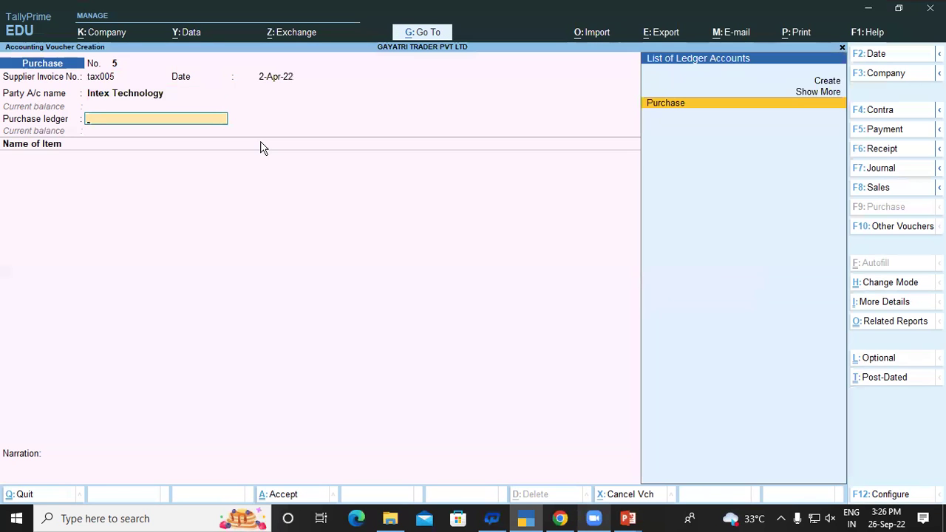
key("Return")
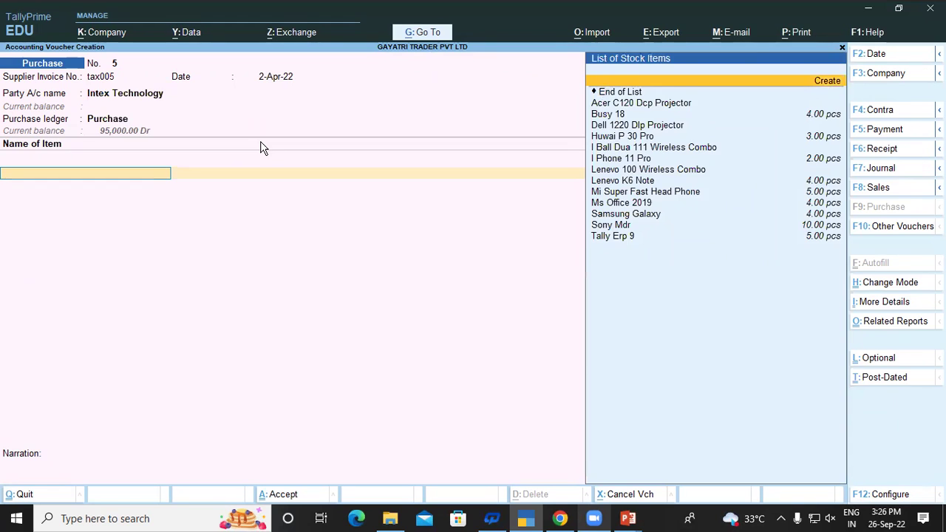
- Create a new stock item named Intex Jumbo Keyboard from the item field and place it under the Keyboard group
key("alt+c")
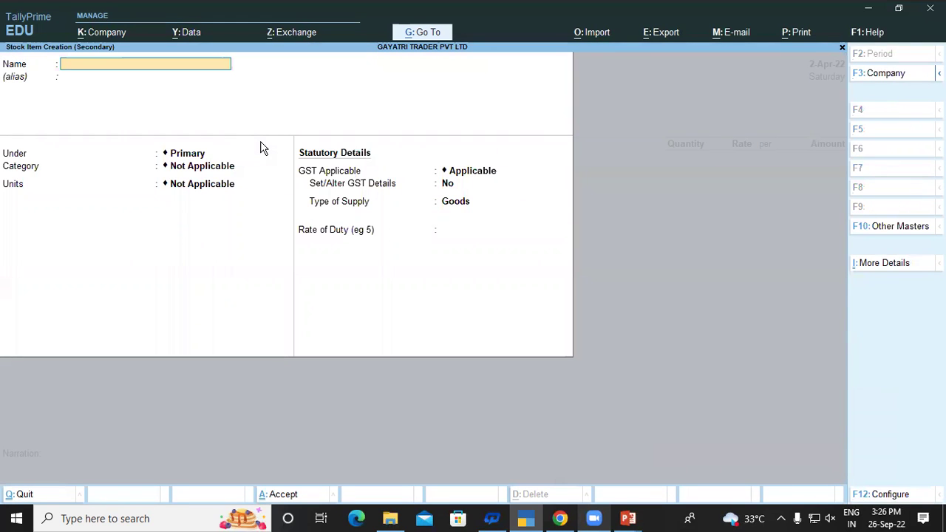
type("Intex Jumbo Keyboard")
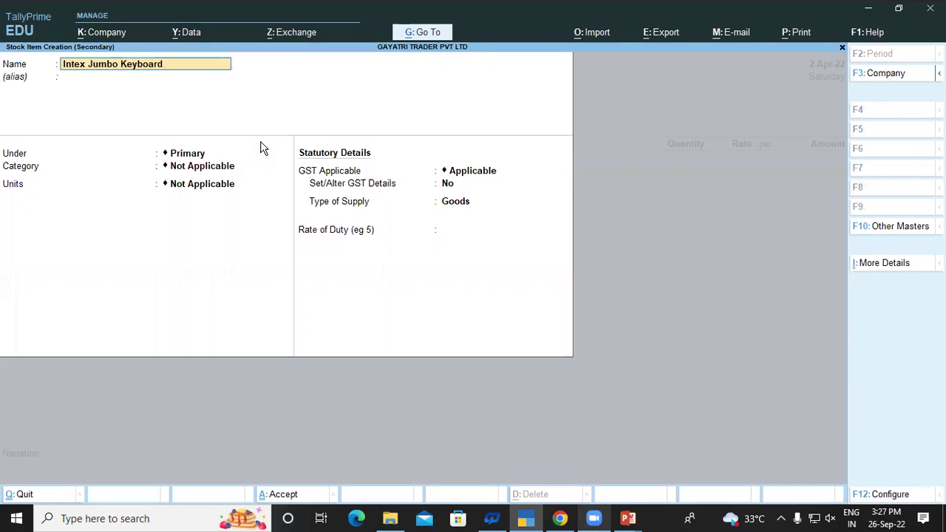
key("Return")
key("Return")
key("Down")
key("Down")
key("Down")
key("Down")
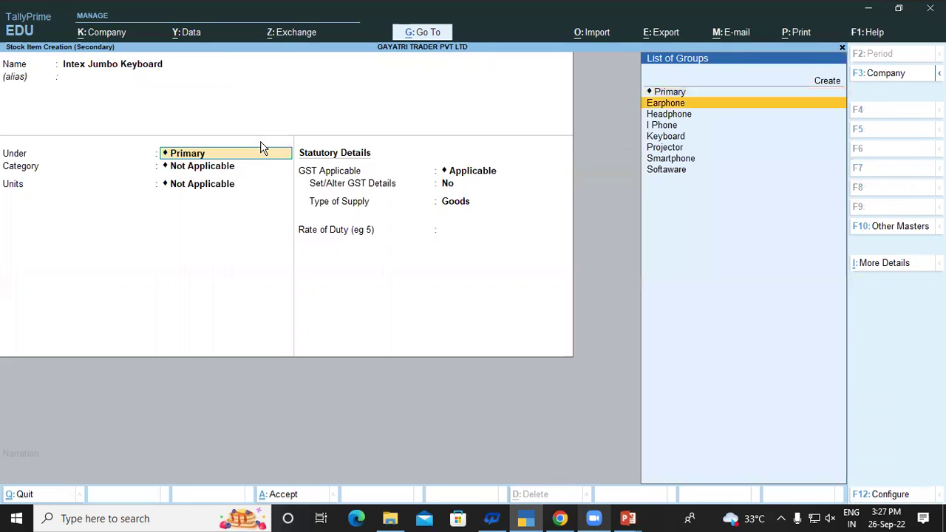
key("Return")
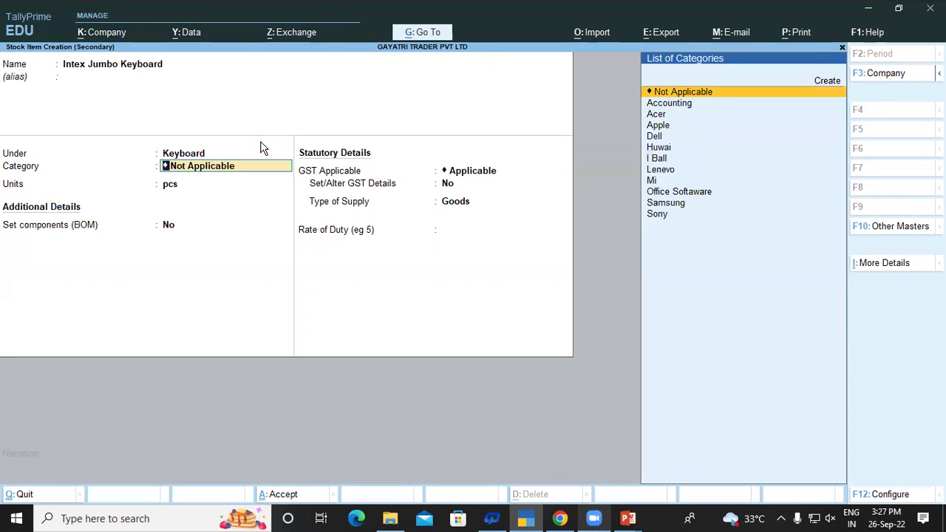
- Keep category Not Applicable and unit pcs for the keyboard item, and enable setting its GST details
key("Return")
key("Return")
key("Return")
key("Return")
key("y")
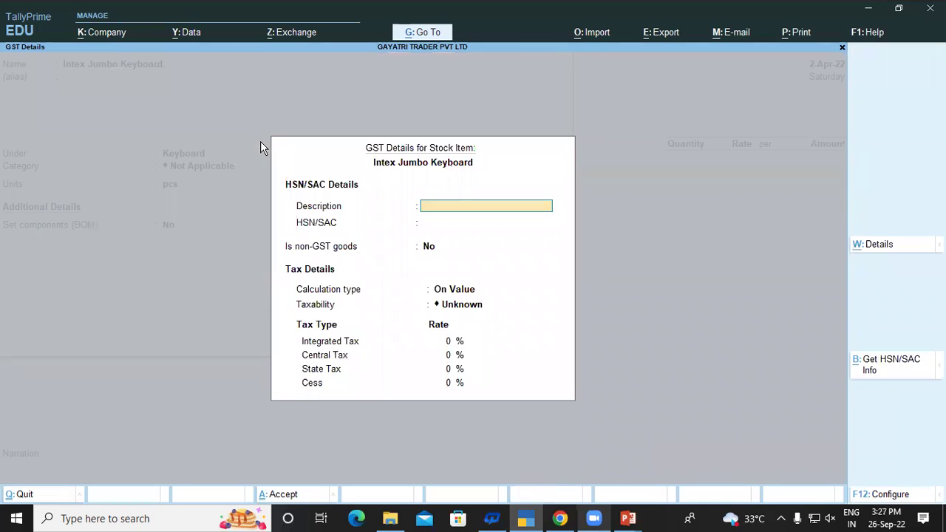
- Set the item's taxability to Taxable with an integrated tax rate of 18%
key("Return")
key("Return")
key("Return")
key("Return")
key("Down")
key("Down")
key("Down")
key("Return")
type("18")
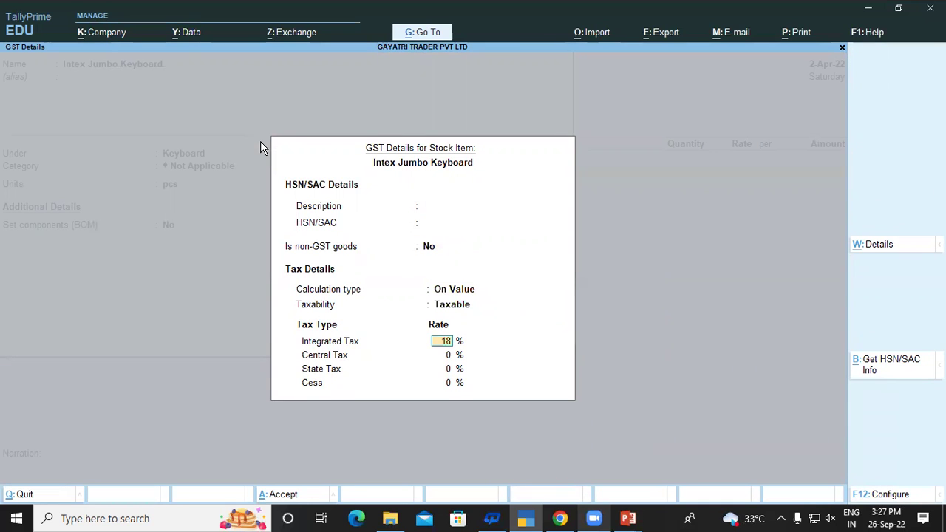
key("Return")
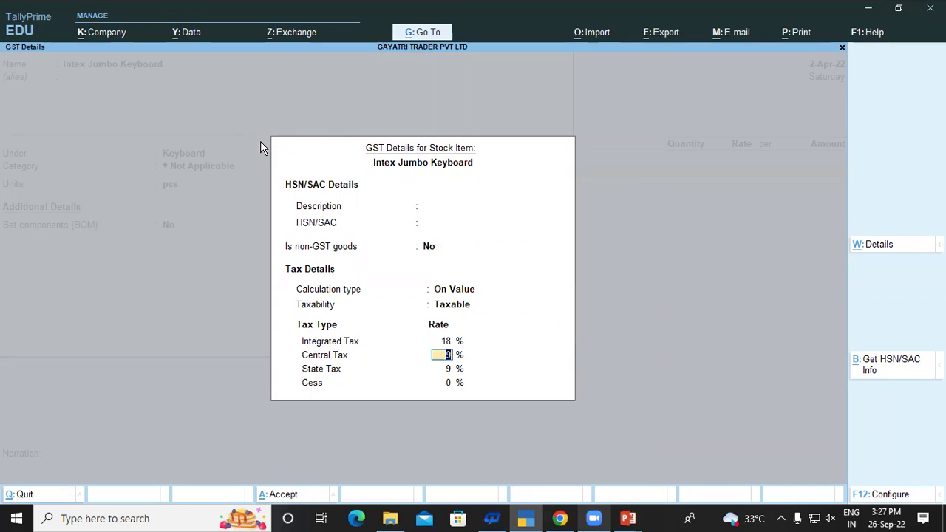
- Return to the HSN/SAC details and enter Keyboard as the item's description
key("Up")
key("Up")
key("Up")
key("Up")
key("Up")
key("Up")
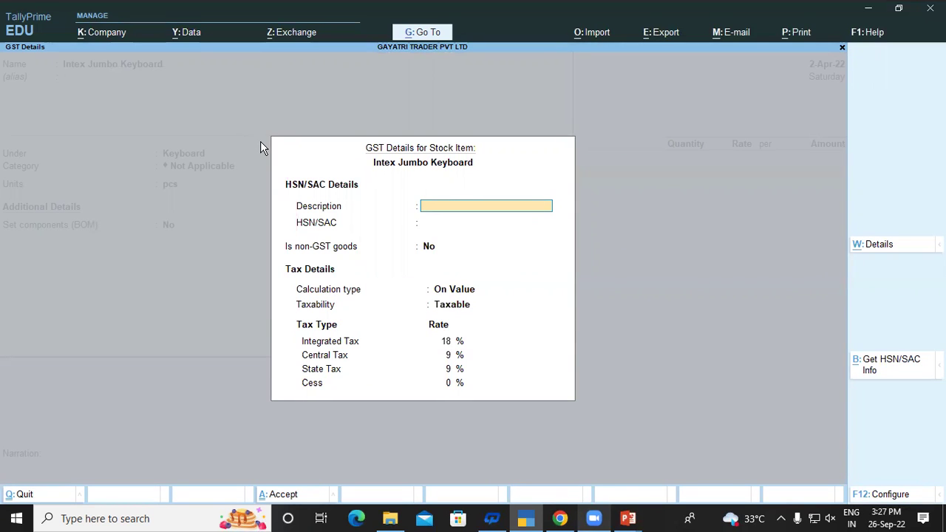
type("Keyboard")
key("Return")
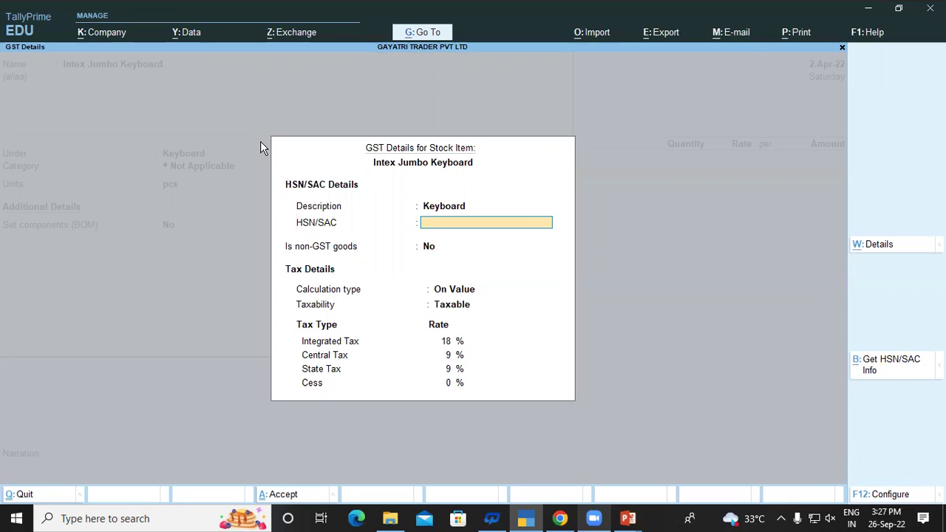
- Leave the HSN/SAC code blank and keep non-GST goods at No, with taxability Taxable and integrated tax 18%
key("Return")
key("Return")
key("Return")
key("Return")
key("Return")
key("Return")
key("Return")
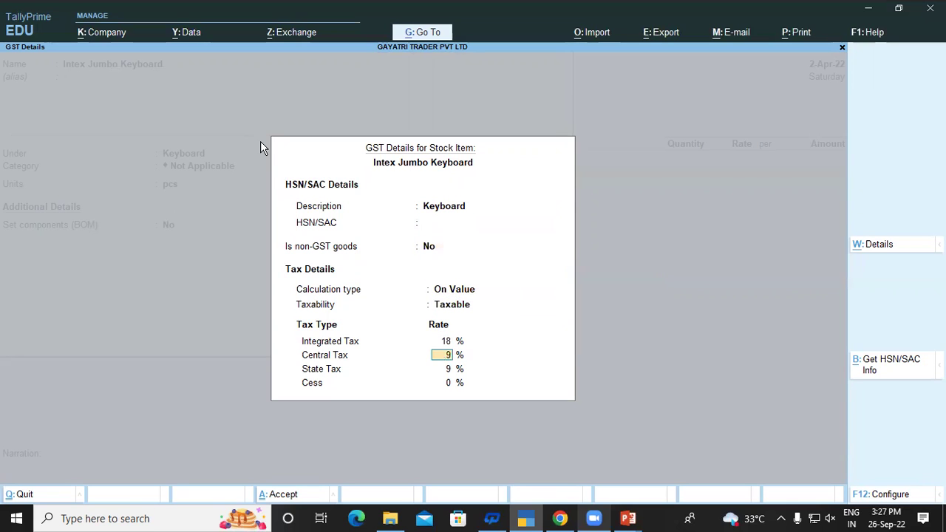
- Go back to the item's calculation type to review its options, keeping On Value
key("Up")
key("Up")
key("Up")
key("Up")
key("Up")
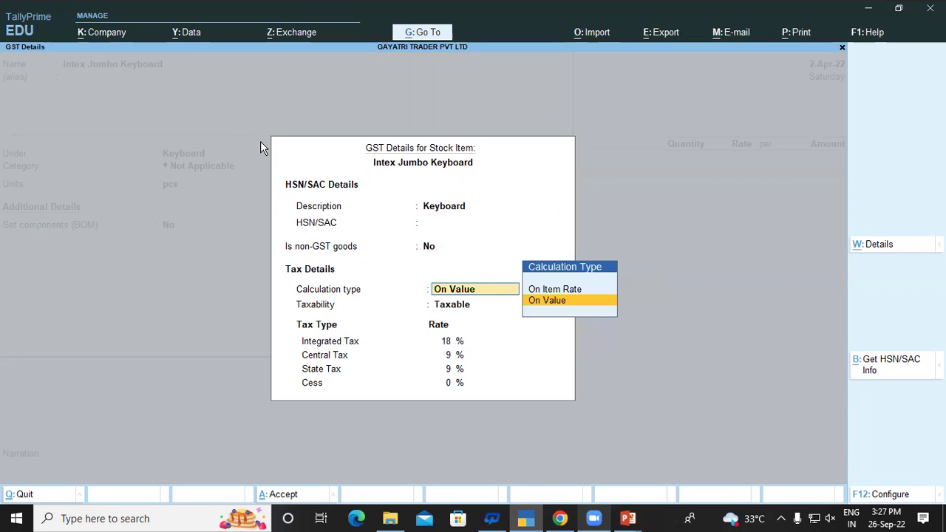
key("Up")
key("Return")
key("Return")
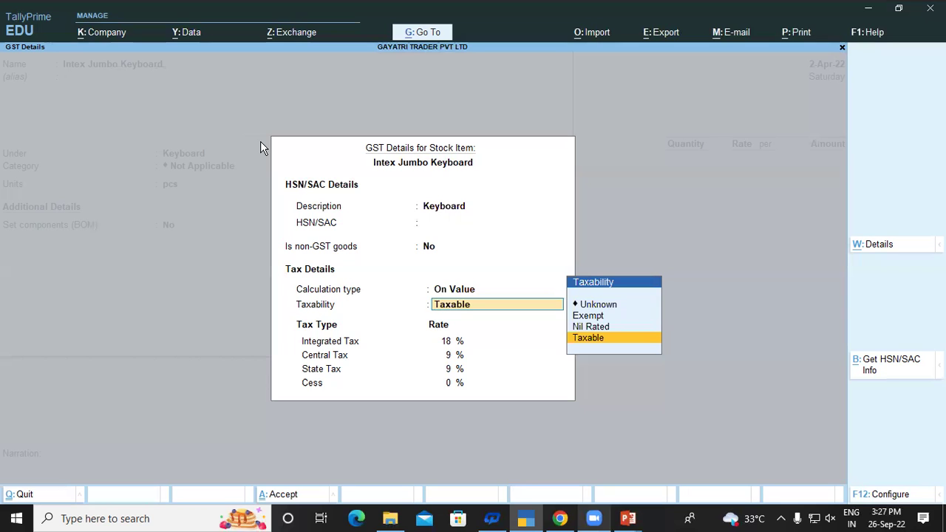
- Accept the GST details and save the Intex Jumbo Keyboard stock item into the purchase voucher
key("Return")
key("Return")
key("Return")
key("Return")
key("Return")
key("Return")
key("Return")
key("Return")
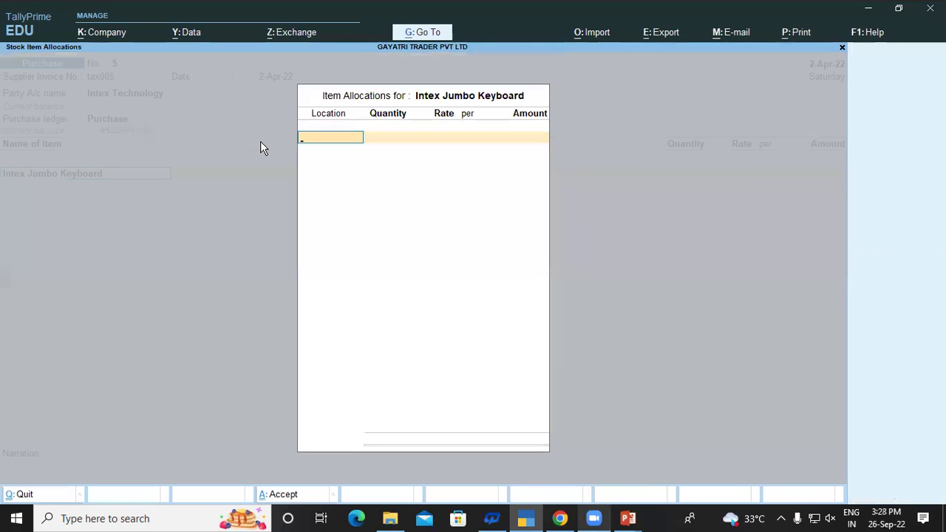
- Allocate 5 pcs of the keyboard to the Shop location at a rate of 230 per pcs
key("Down")
key("Down")
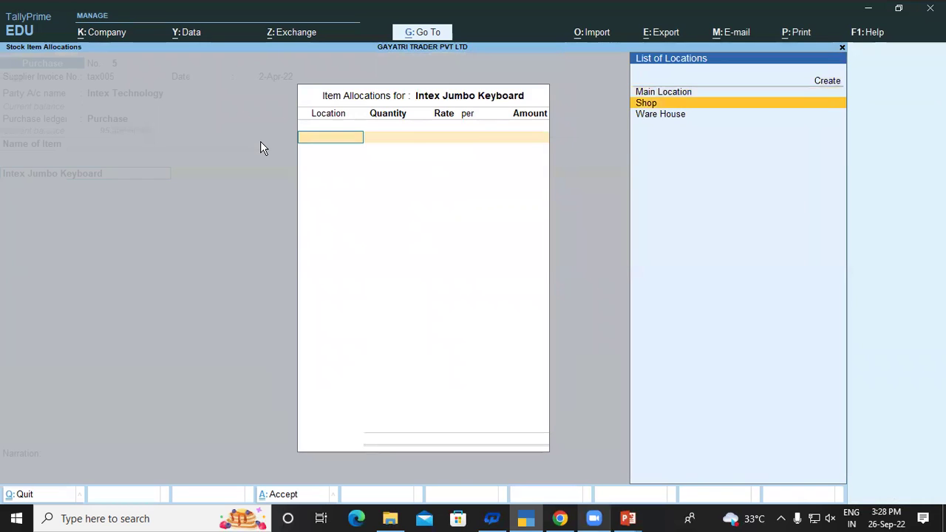
key("Return")
type("5")
key("Return")
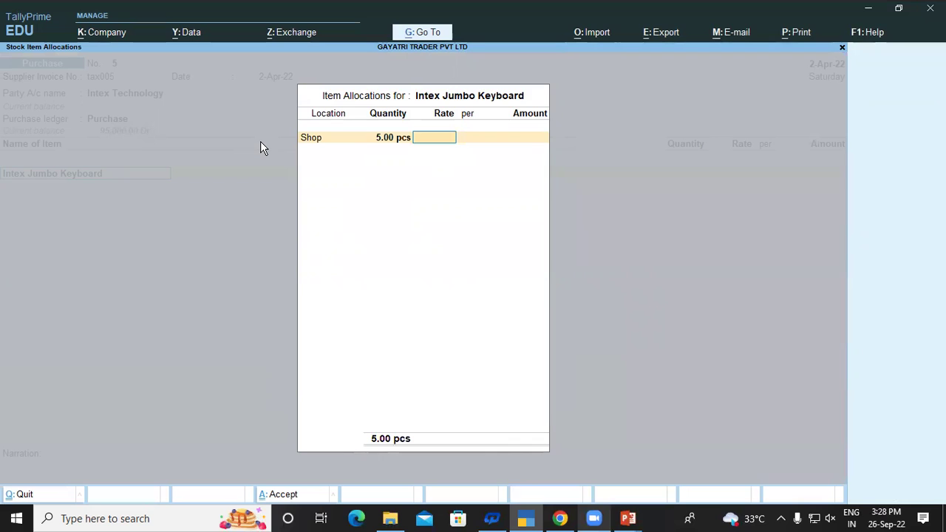
type("230")
key("Return")
key("Return")
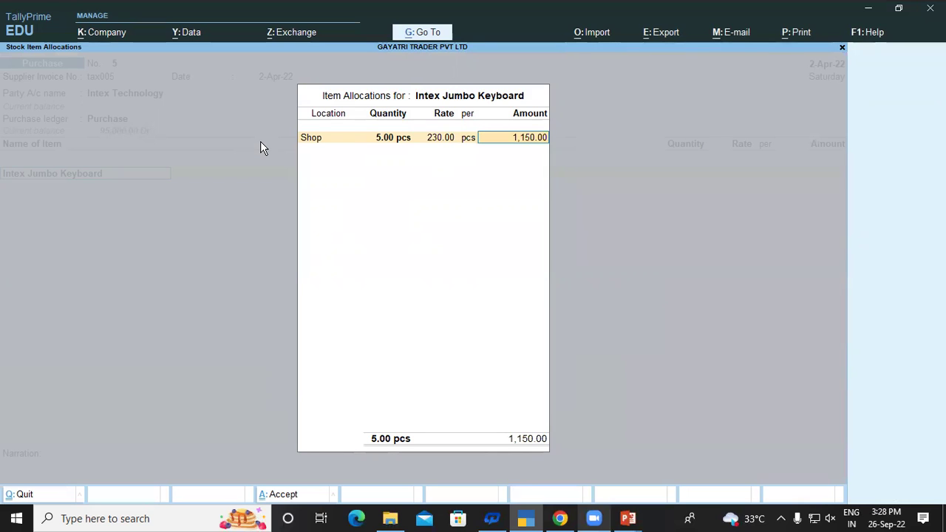
key("Return")
key("Return")
key("Return")
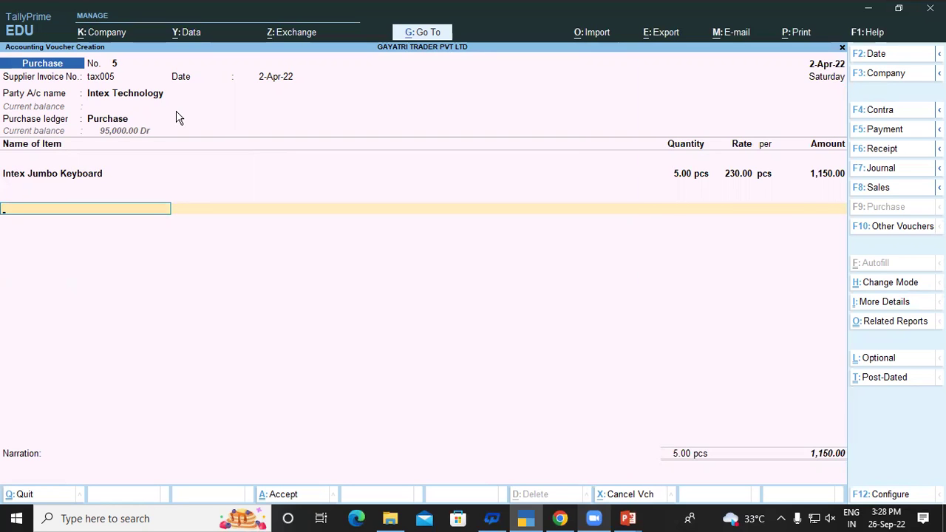
- Close the item list and add the Central Tax ledger below the keyboard line with its calculated amount
key("Return")
key("Down")
key("Down")
key("Down")
key("Down")
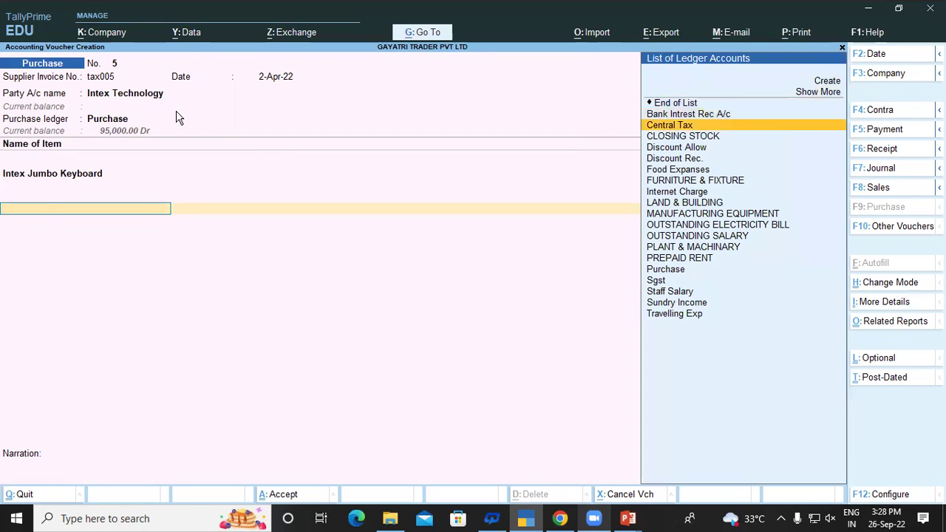
key("Return")
key("Return")
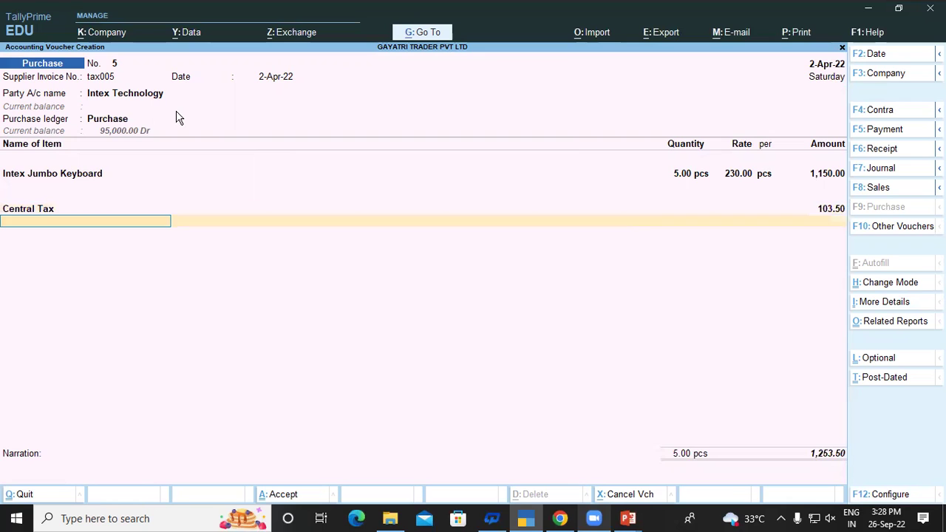
- Add the Sgst ledger below Central Tax with its calculated amount and end the ledger entries
type("S")
key("Down")
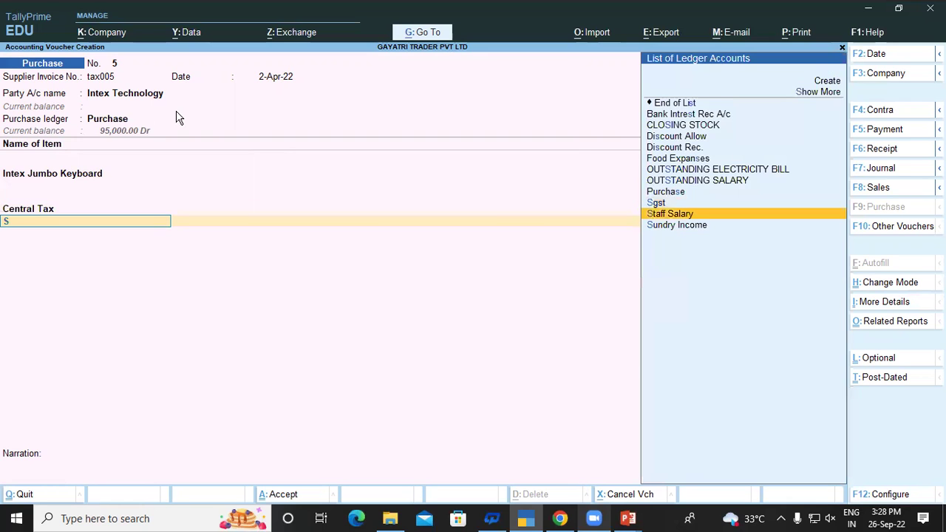
key("Up")
key("Return")
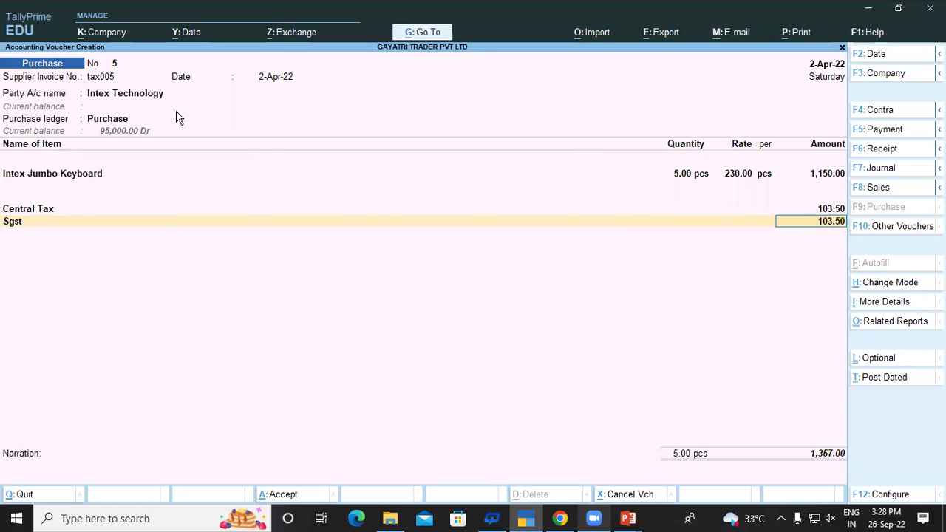
key("Return")
key("Return")
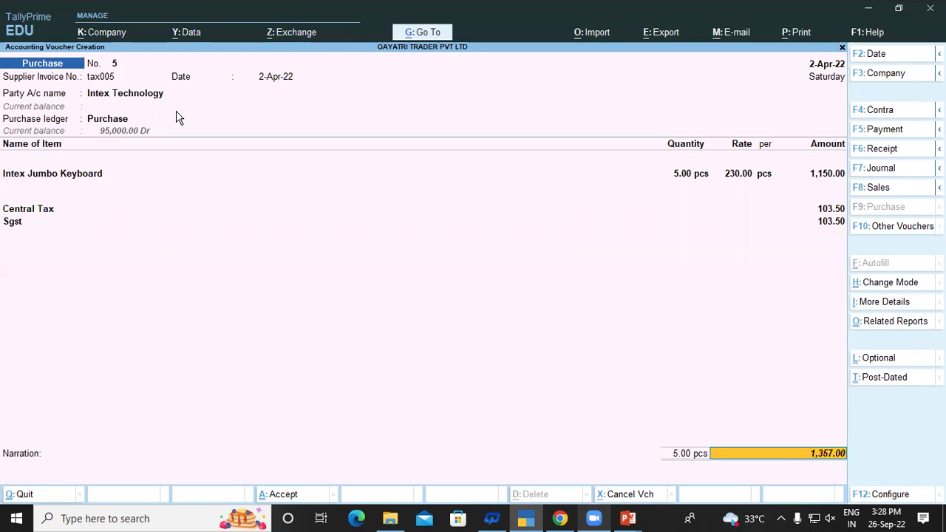
- Accept the supplier's bill-wise details, leave the narration blank and save the purchase voucher
key("Return")
key("Return")
key("Return")
key("Return")
key("Return")
key("Return")
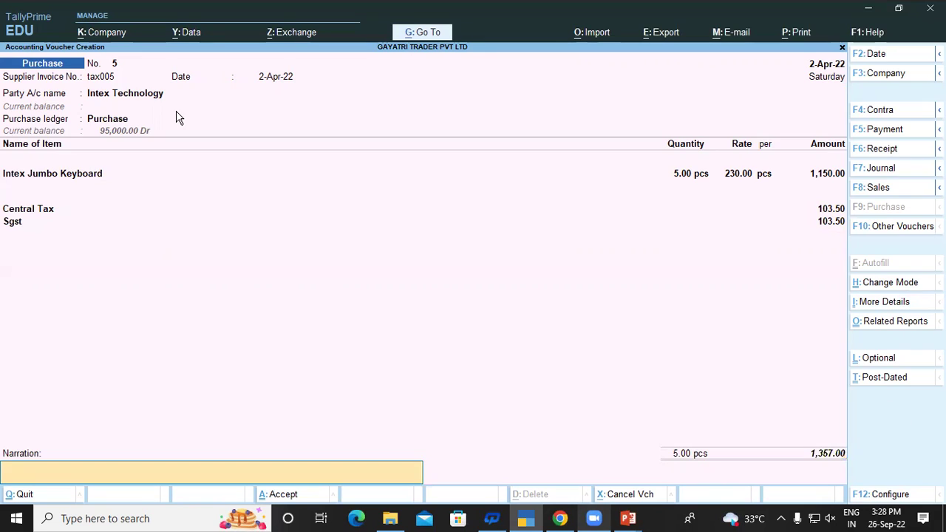
key("Return")
key("Return")
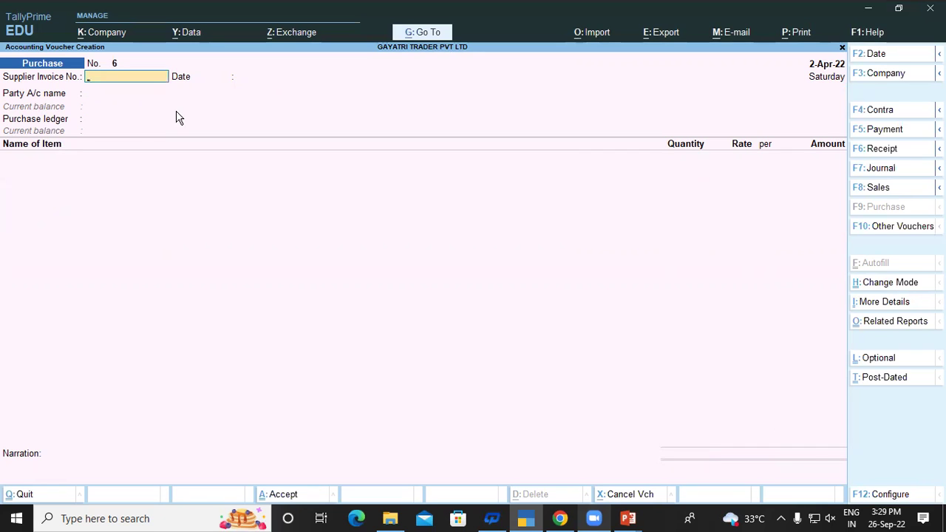
- Reopen purchase voucher no. 5 for alteration and go through its invoice, receipt and party details without changing them
key("Page_Up")
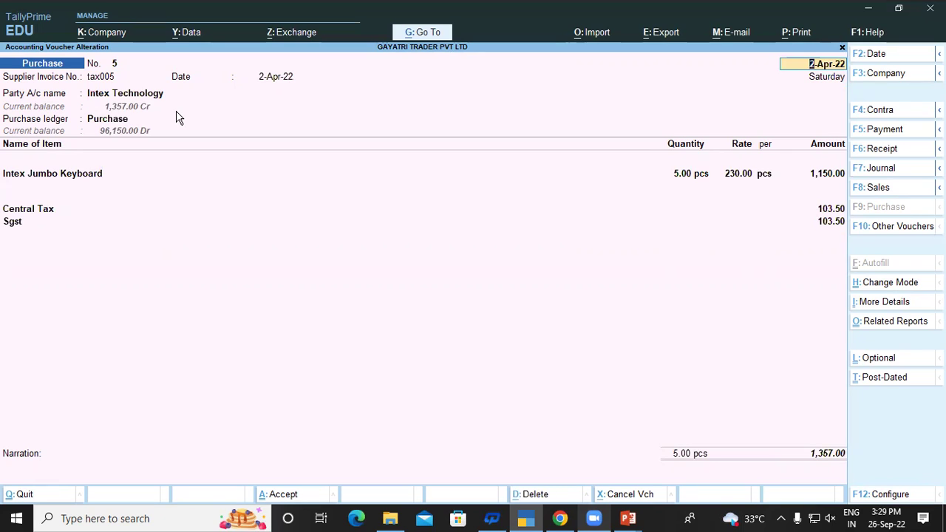
key("Return")
key("Return")
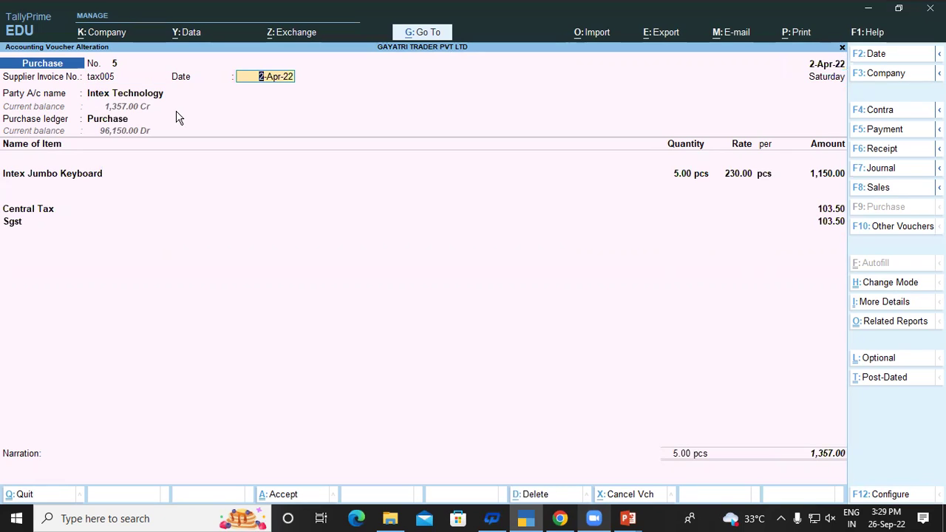
key("Return")
key("Return")
key("Return")
key("Return")
key("Return")
key("Return")
key("Return")
key("Return")
key("Return")
key("Return")
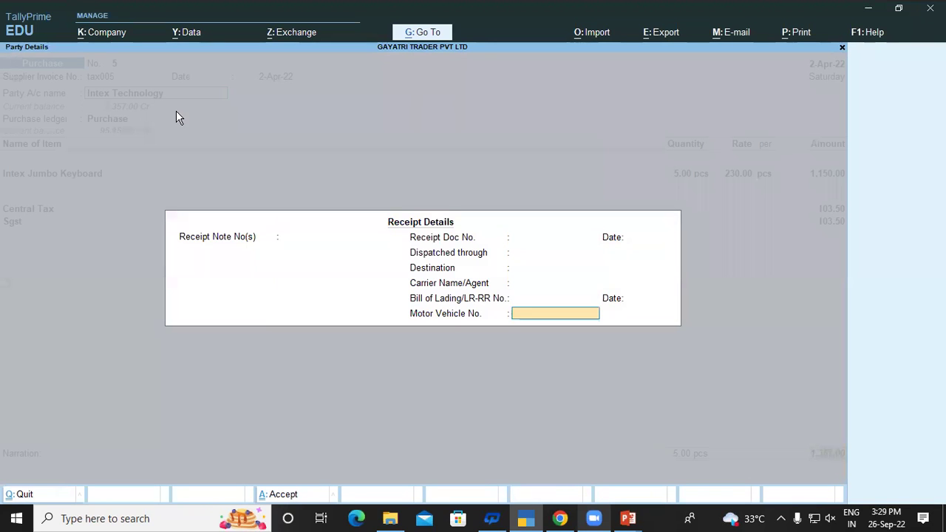
key("Return")
key("Return")
key("Return")
key("Return")
key("Return")
key("Return")
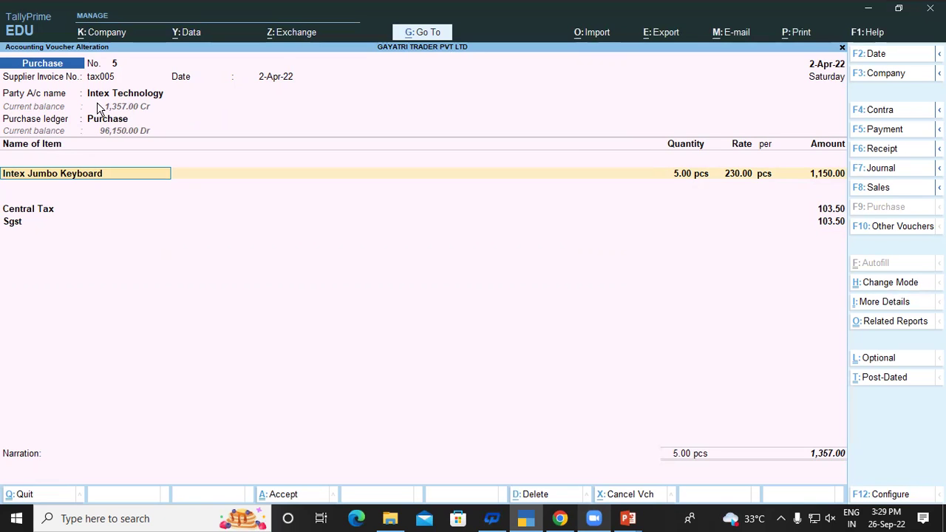
- Keep the keyboard allocation and the Central Tax and Sgst lines, and move on to an empty ledger line below Sgst
key("Return")
key("Return")
key("Return")
key("Return")
key("Return")
key("Return")
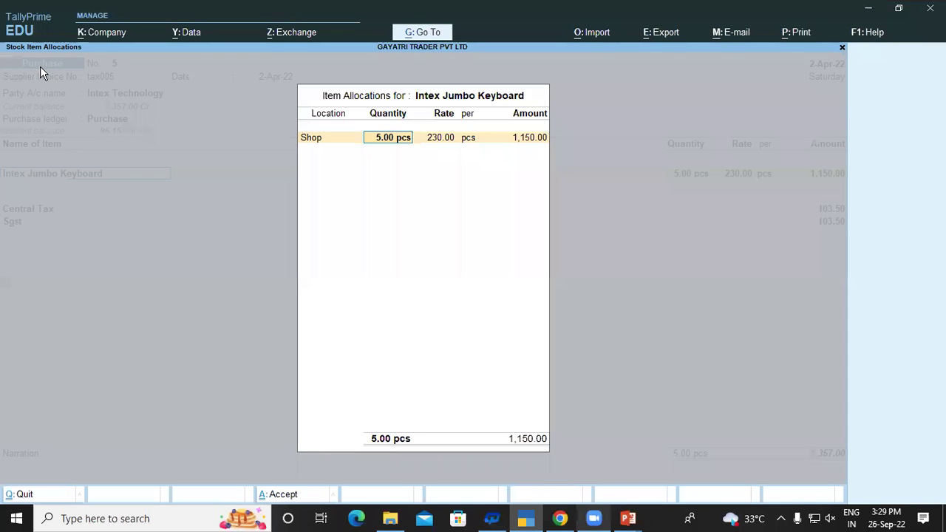
key("Return")
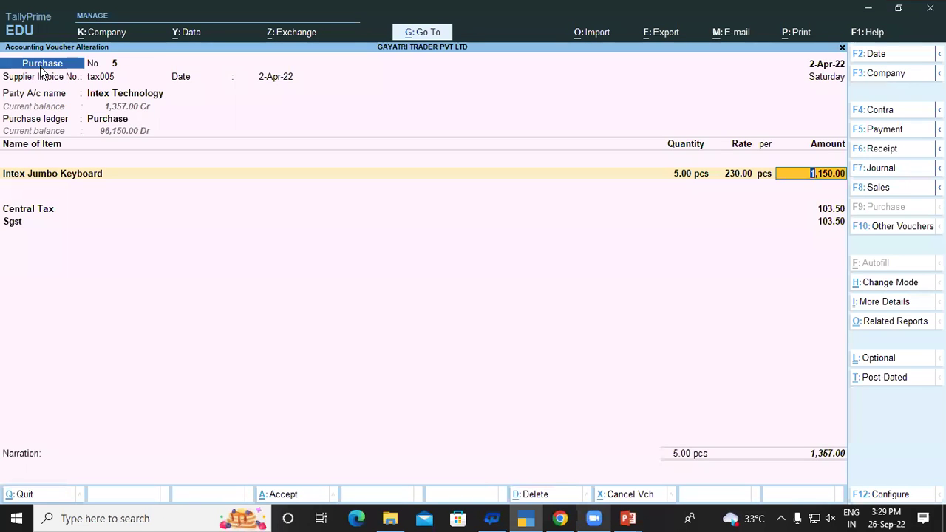
key("Return")
key("Return")
key("Return")
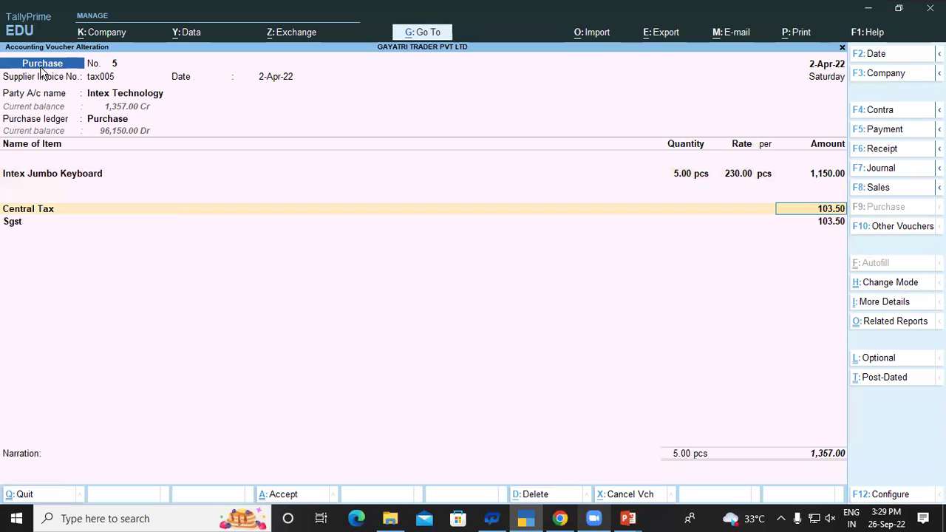
key("Return")
key("Return")
key("Return")
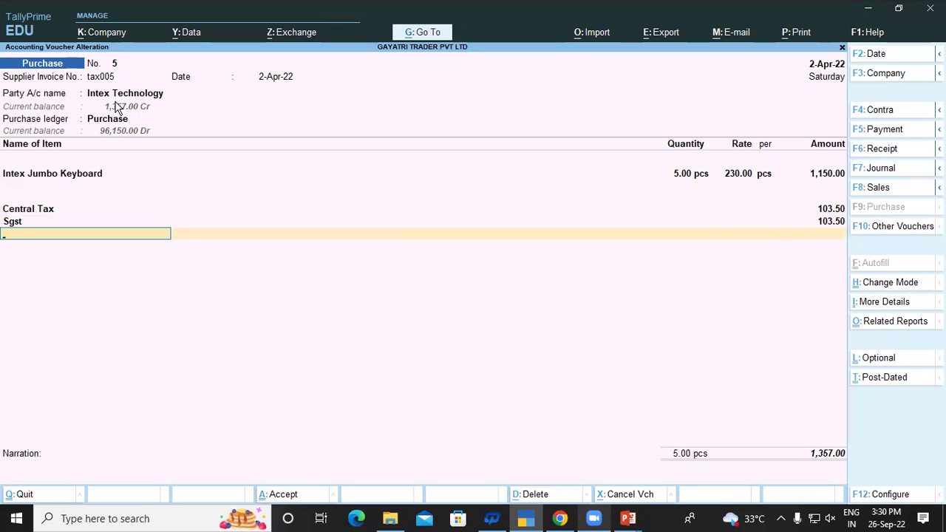
- Look through the list of ledger accounts for an integrated tax ledger
key("Down")
key("Down")
key("Down")
key("Down")
key("Down")
key("Down")
key("Down")
key("Down")
key("Down")
key("Down")
key("Down")
key("Down")
key("Down")
key("Down")
key("Down")
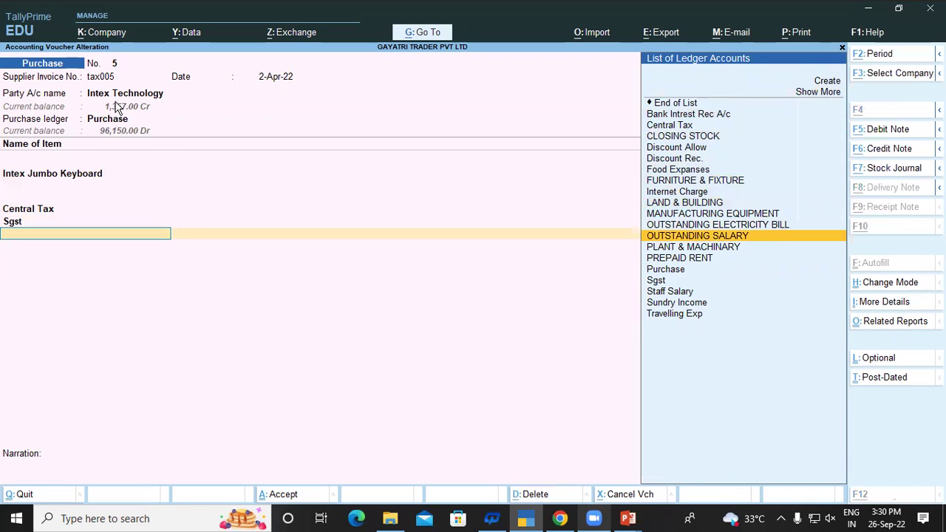
- Create a new ledger named IGST from the empty ledger line and place it under Duties & Taxes
key("alt+c")
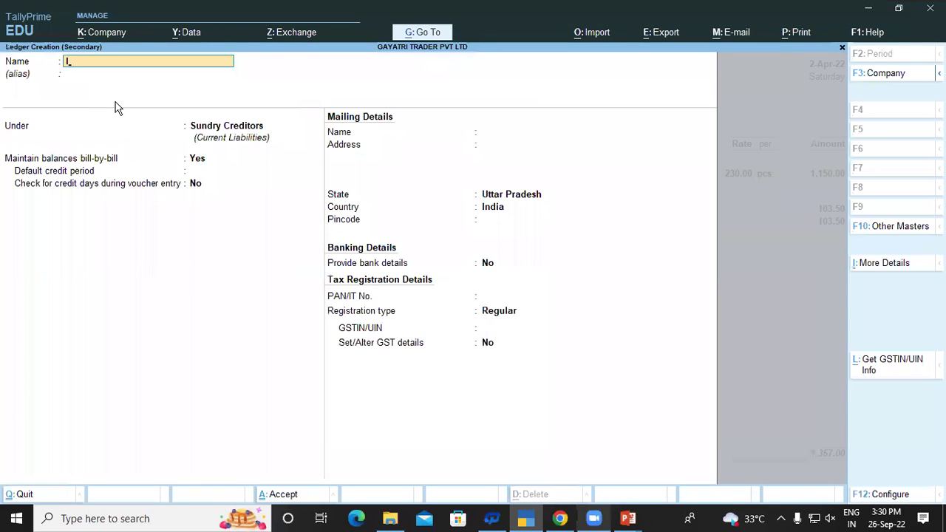
type("GST")
key("Return")
key("Return")
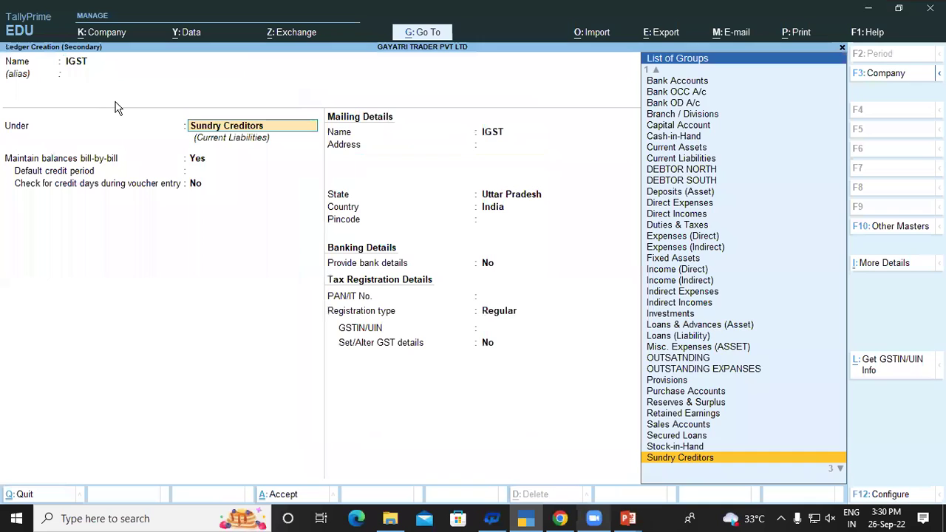
type("D")
key("Down")
key("Down")
key("Down")
key("Down")
key("Down")
key("Return")
- Set the IGST ledger's duty type to GST and tax type to Integrated Tax, keep the calculation at 0 %, and save it
key("Up")
key("Return")
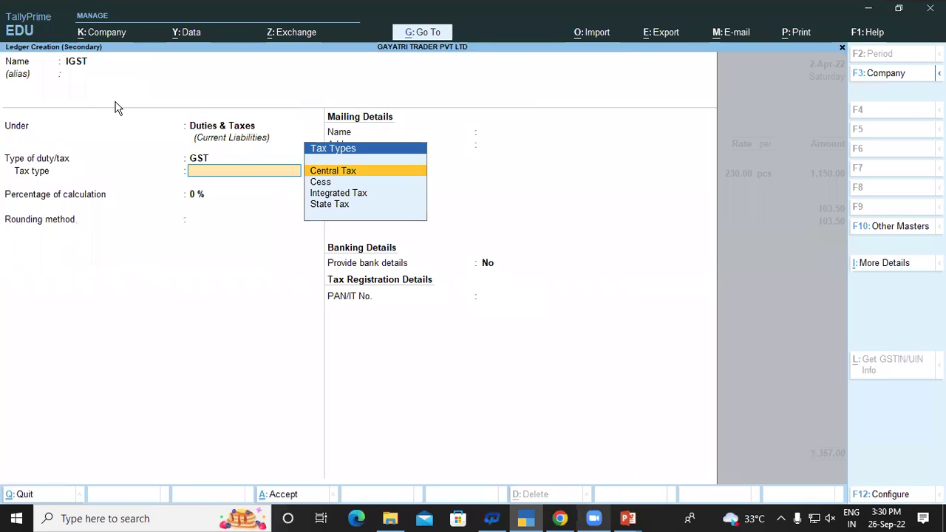
key("Down")
key("Down")
key("Return")
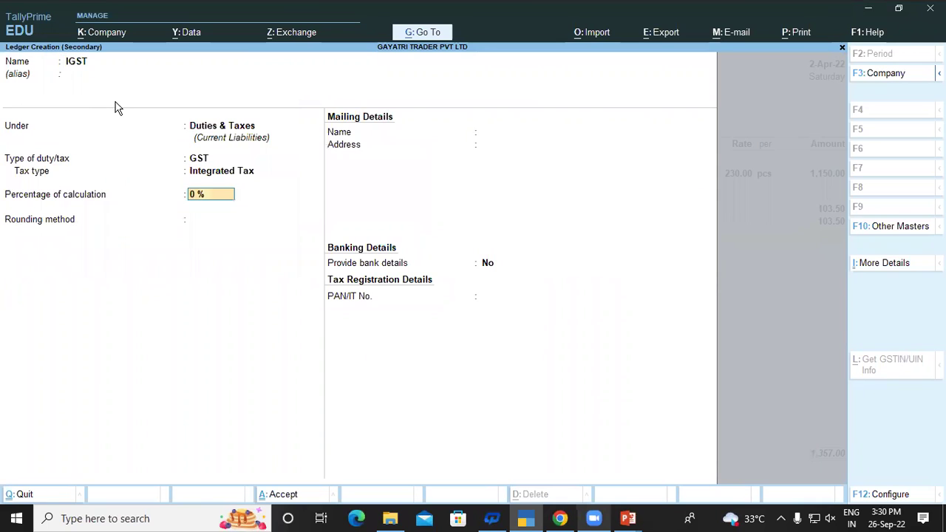
key("Return")
key("Return")
key("Return")
key("Return")
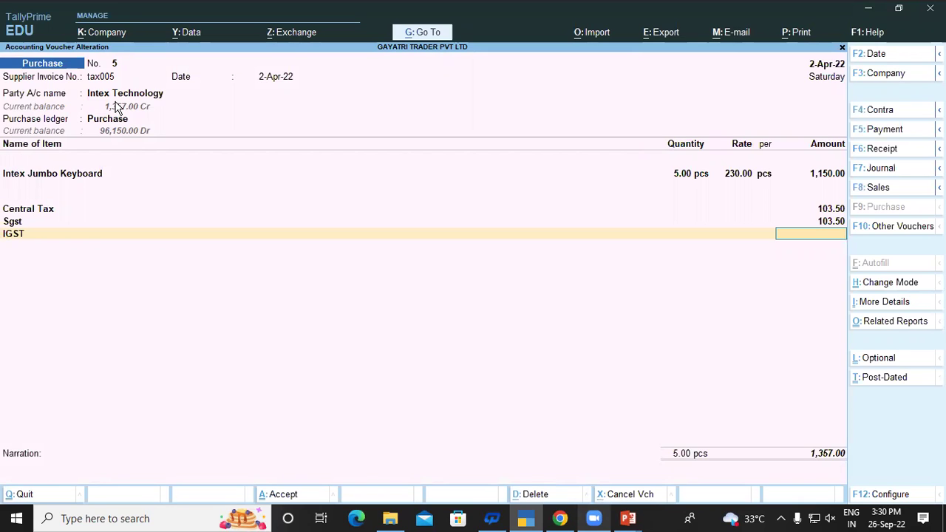
- Leave the IGST amount empty, accept the bill-wise details with New Ref tax005, and save the altered voucher
key("Return")
key("Return")
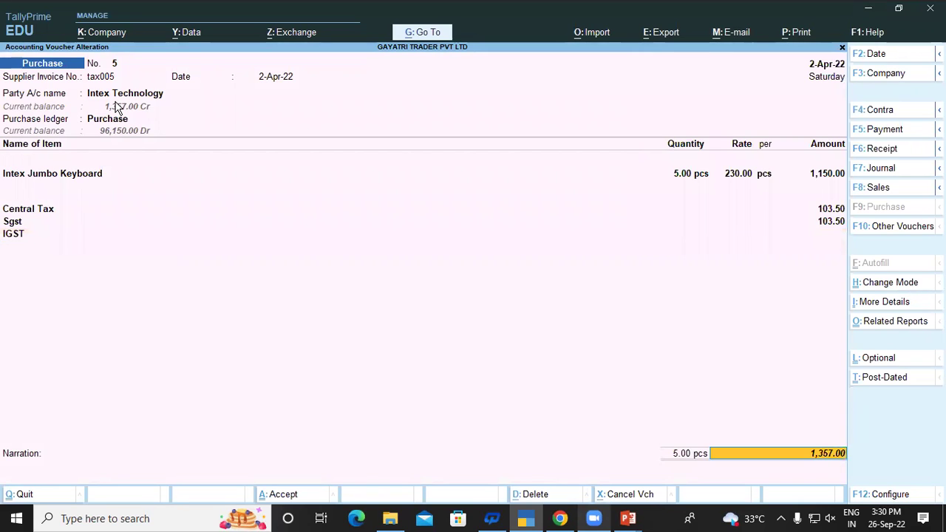
key("Return")
key("Return")
key("Return")
key("Return")
key("Return")
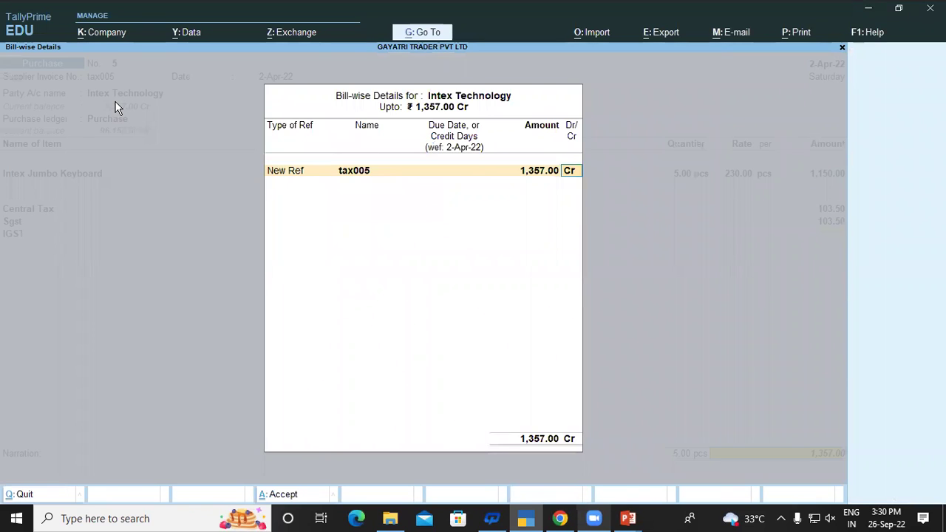
key("Return")
key("Return")
key("Return")
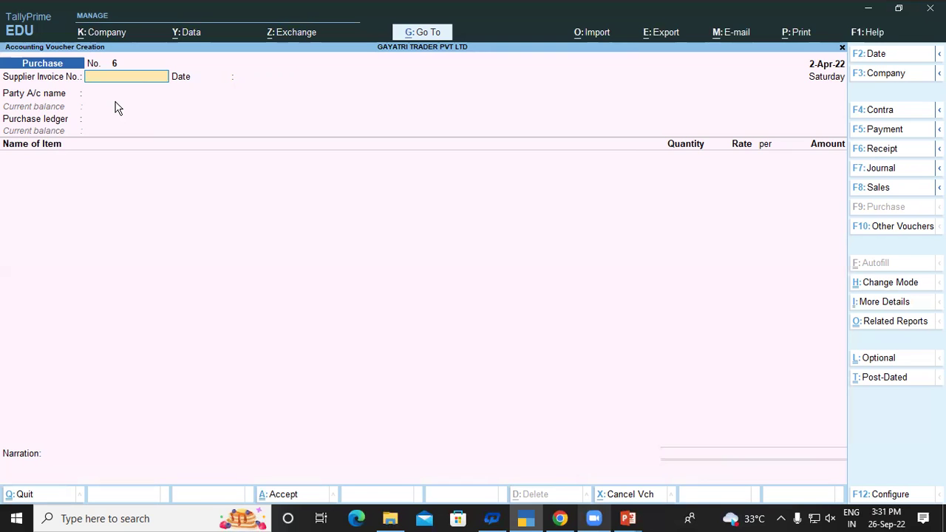
- Leave the supplier invoice details empty and create a party ledger named LENEVO LTD under Sundry Creditors
key("Return")
key("Return")
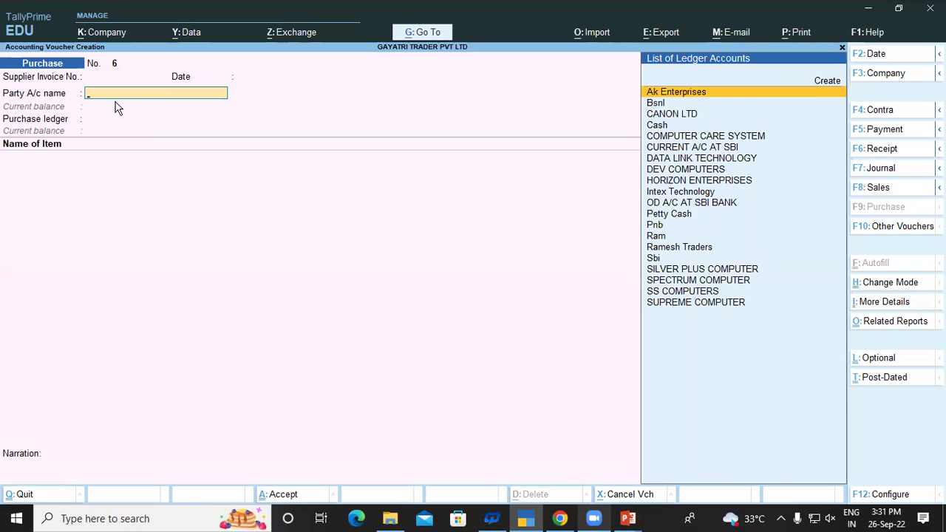
key("alt+c")
type("LEN")
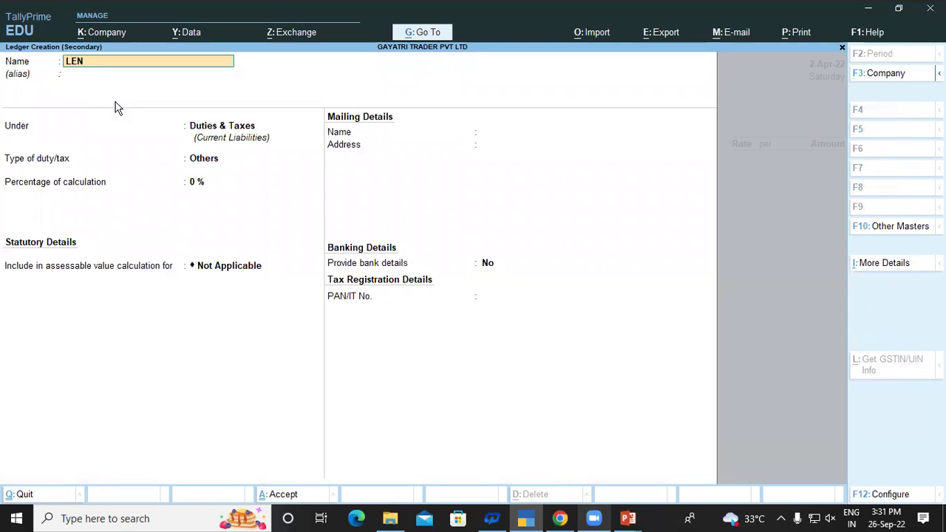
type("EVO LTD")
key("Return")
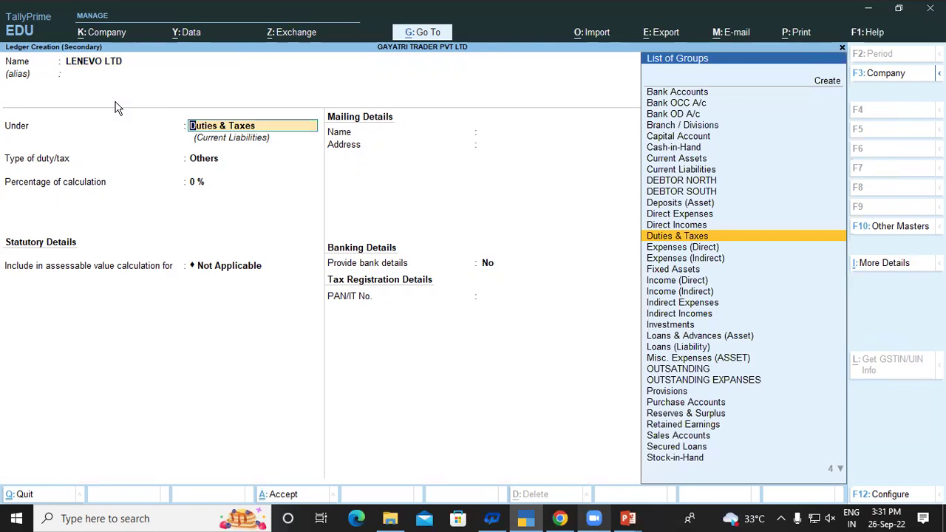
type("S")
key("Down")
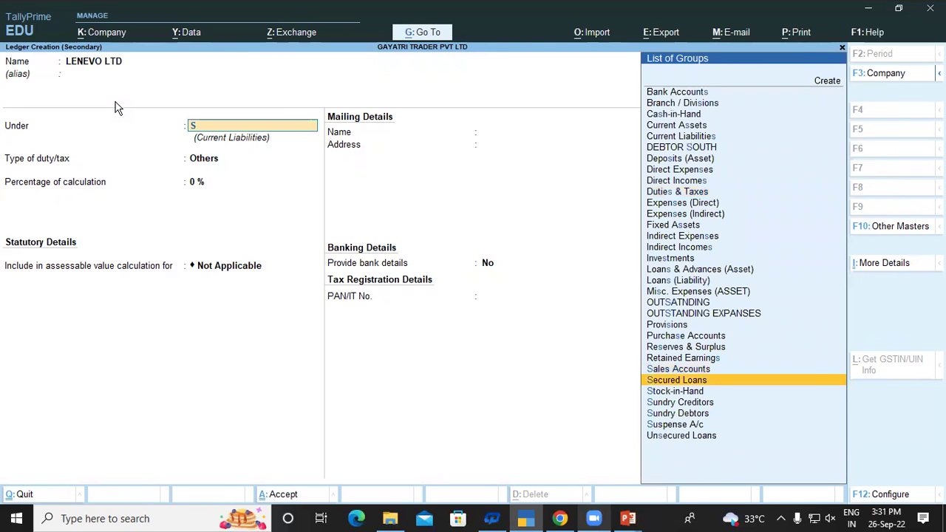
key("Down")
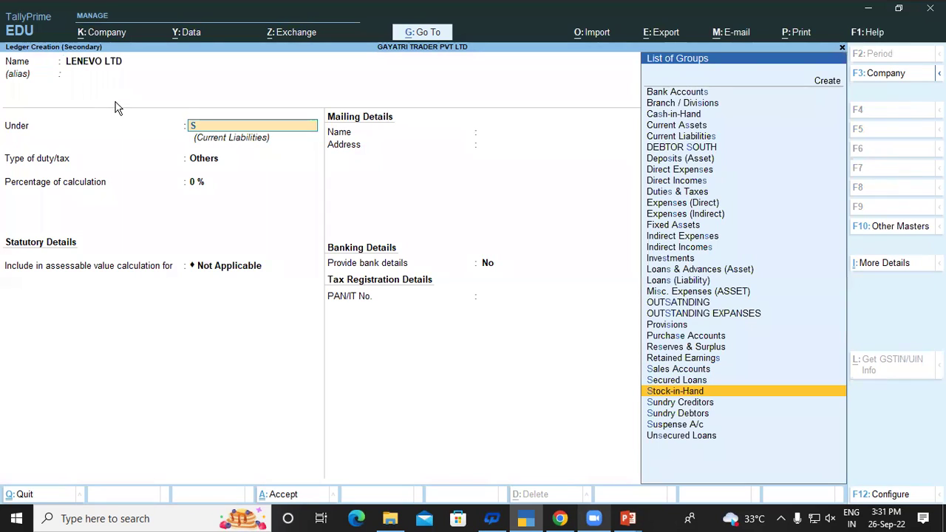
key("Down")
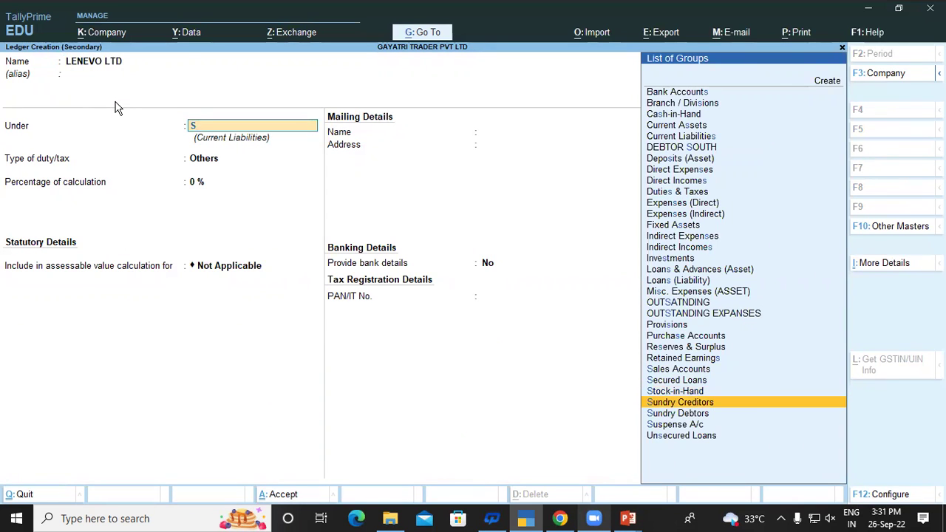
key("Return")
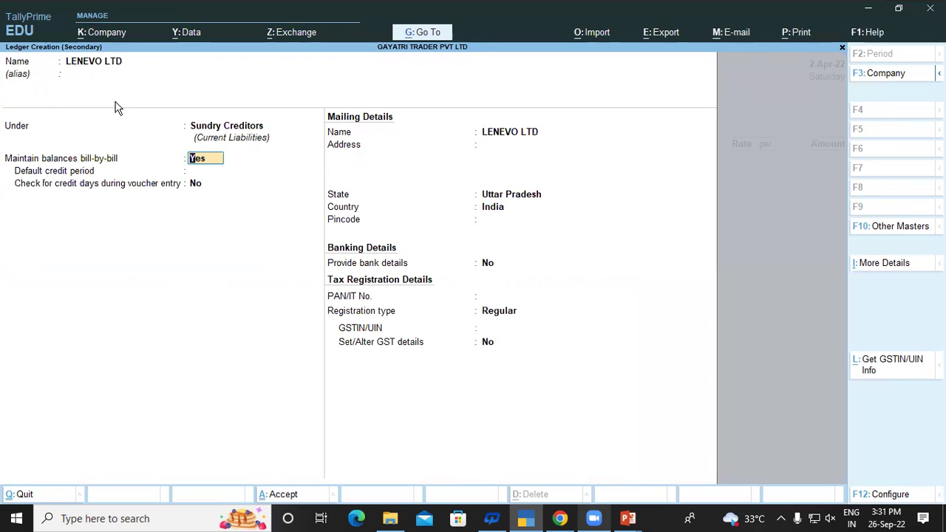
- Keep LENEVO LTD's bill-by-bill balances, Uttar Pradesh, India and Regular registration, leave the GSTIN empty, and save the ledger
key("Return")
key("Return")
key("Return")
key("Return")
key("Return")
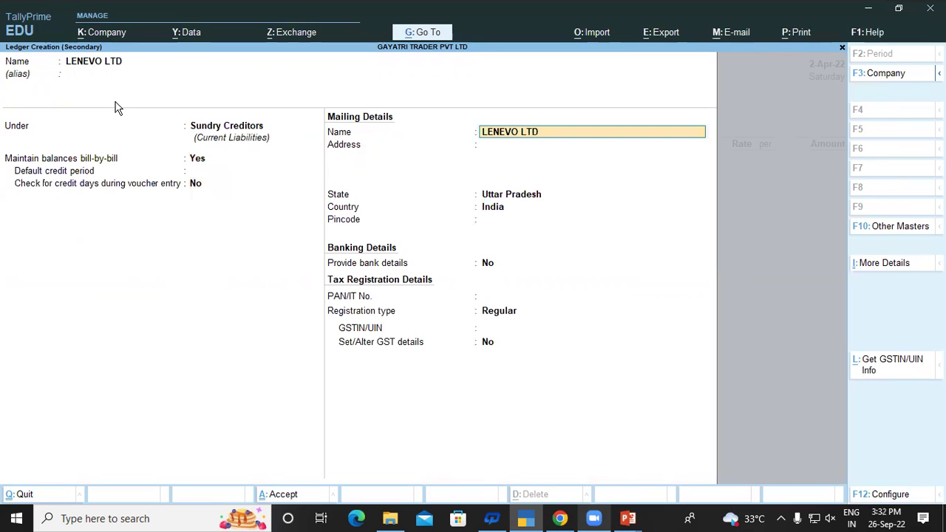
key("Return")
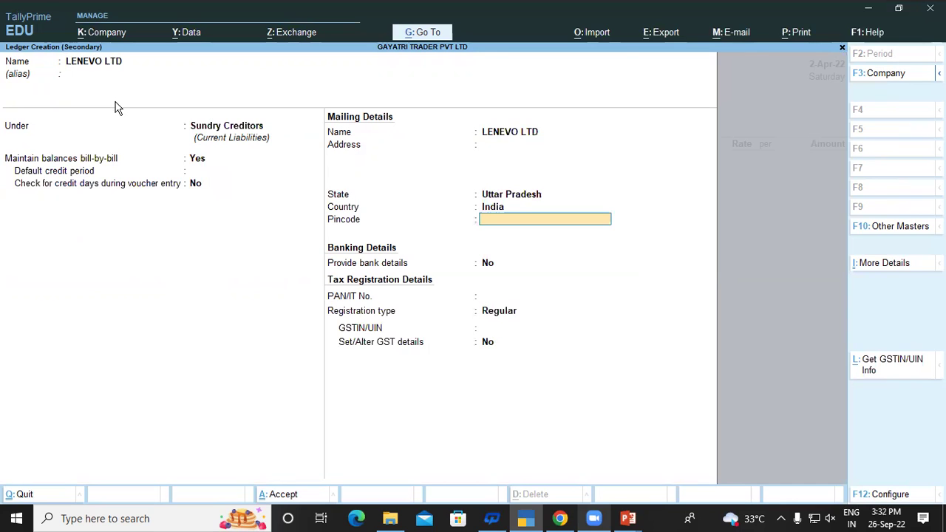
key("Return")
key("Return")
key("Return")
key("Return")
key("Return")
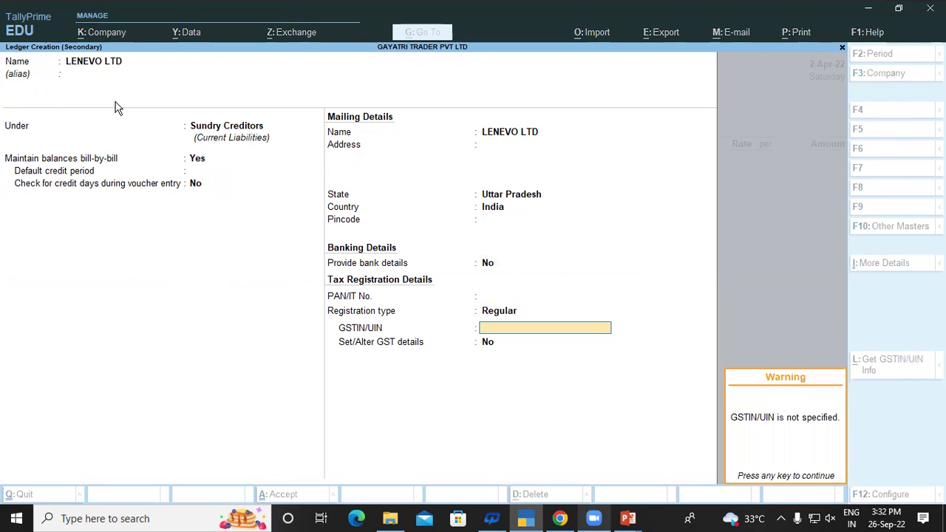
key("Return")
key("Return")
key("Return")
- Leave the receipt details empty, accept the party details for Uttar Pradesh, and choose Purchase as the purchase ledger
key("Return")
key("Return")
key("Return")
key("Return")
key("Return")
key("Return")
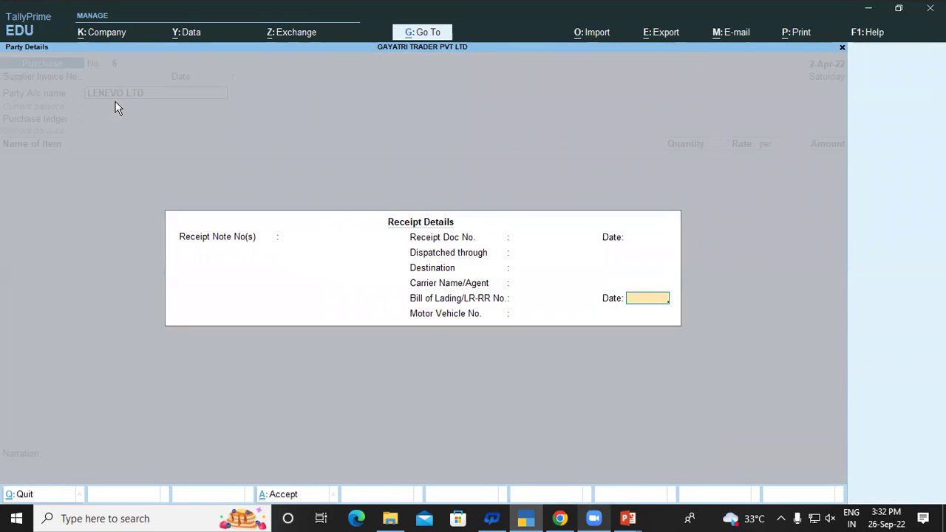
key("Return")
key("Return")
key("Return")
key("Return")
key("Return")
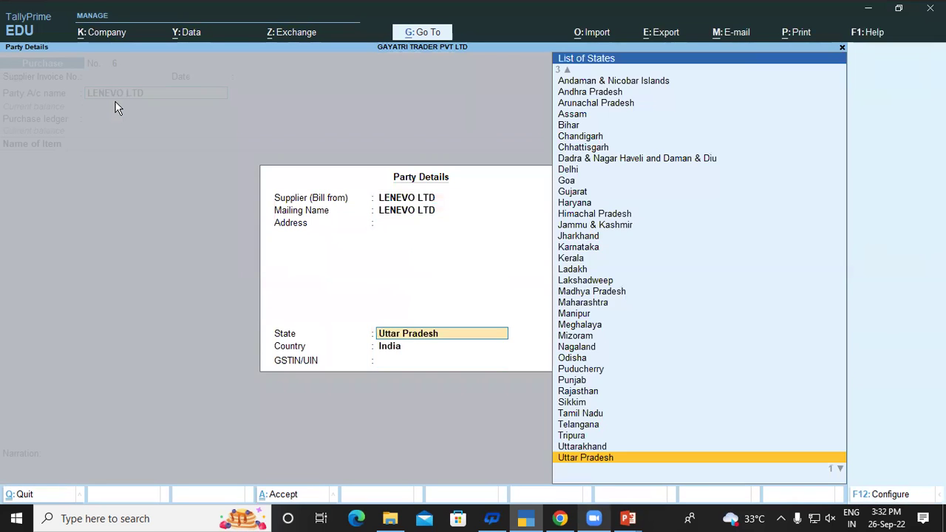
key("Return")
key("Return")
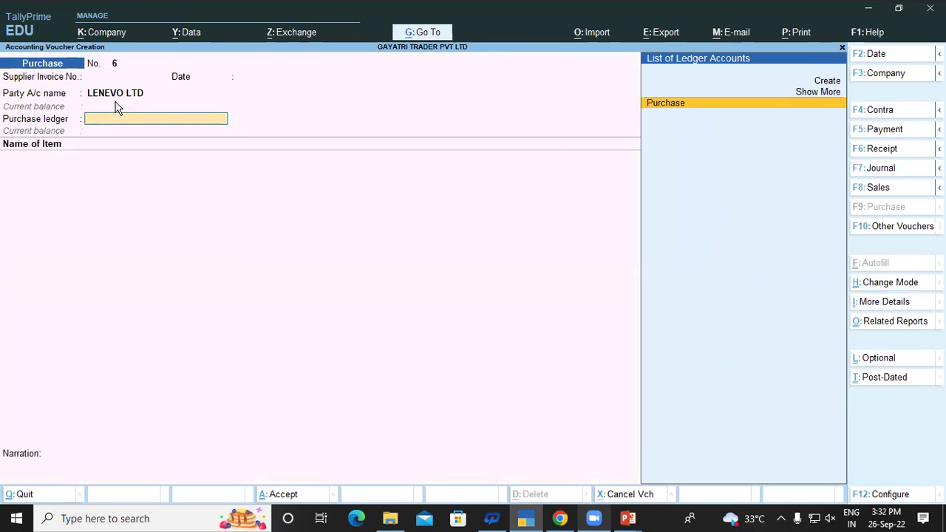
key("Return")
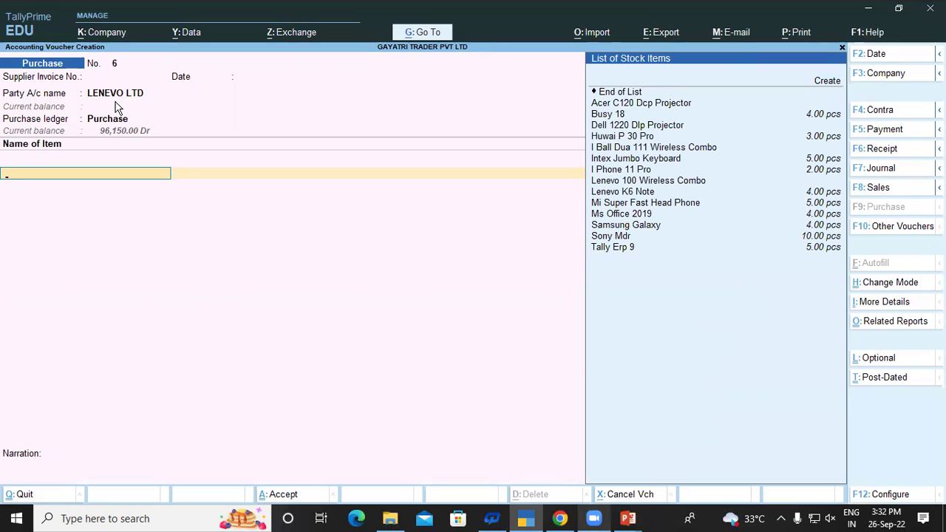
- Create a new stock item from the item line and name it LENOVO 100 WIRELESS COMBO
key("Up")
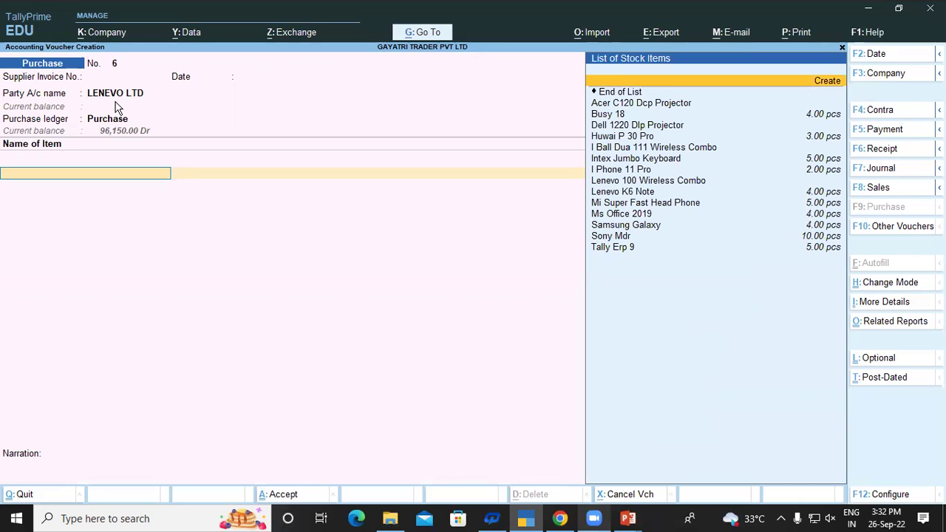
key("Return")
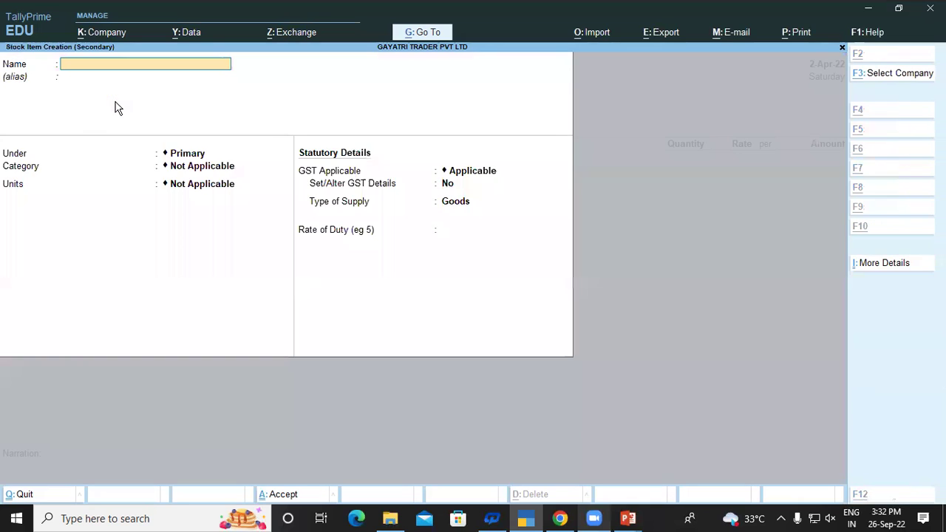
type("LENE")
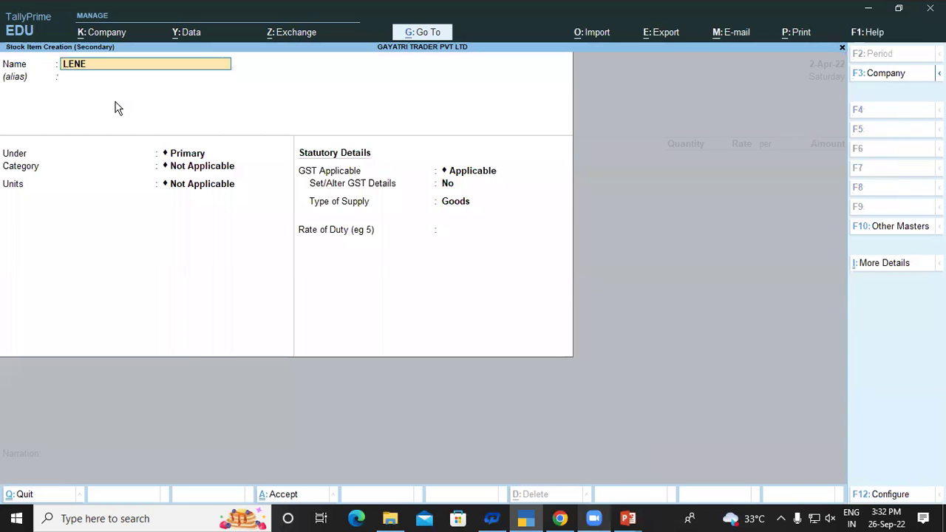
type("VO 100 WIR")
key("BackSpace")
key("BackSpace")
key("BackSpace")
key("BackSpace")
key("BackSpace")
key("BackSpace")
key("BackSpace")
key("BackSpace")
key("BackSpace")
key("BackSpace")
key("BackSpace")
type("OVO")
type("100 WIRE")
key("BackSpace")
type("RELESS")
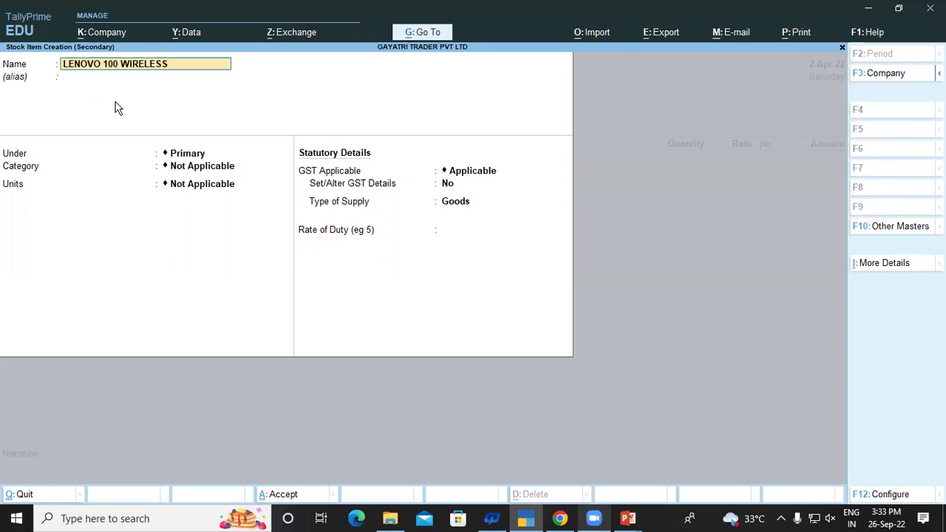
type(" COMBO")
key("Return")
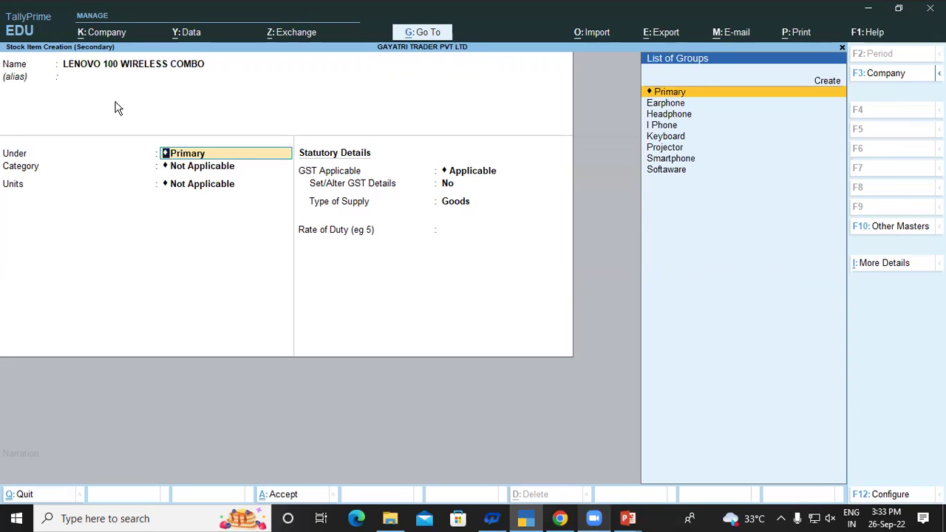
- Keep the stock item under Primary with no category, set its units to pcs, and keep GST applicable
key("Return")
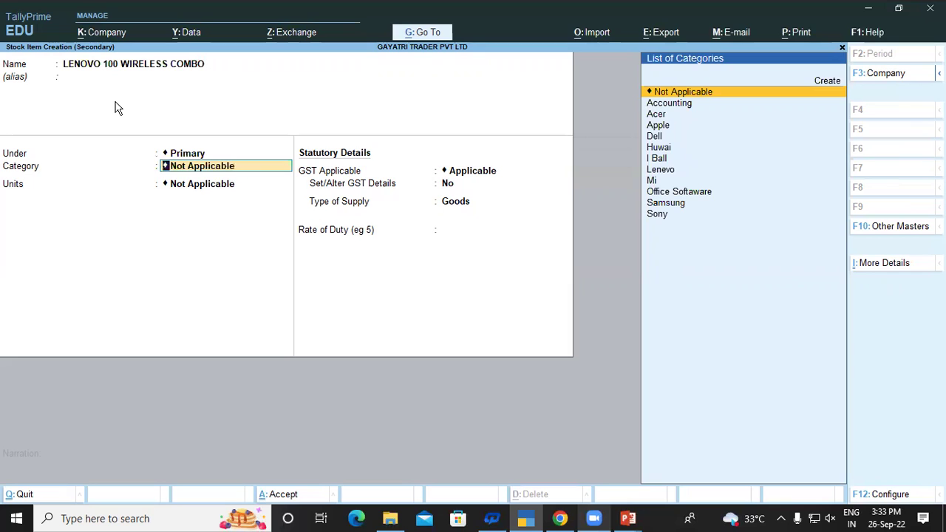
key("Return")
key("Down")
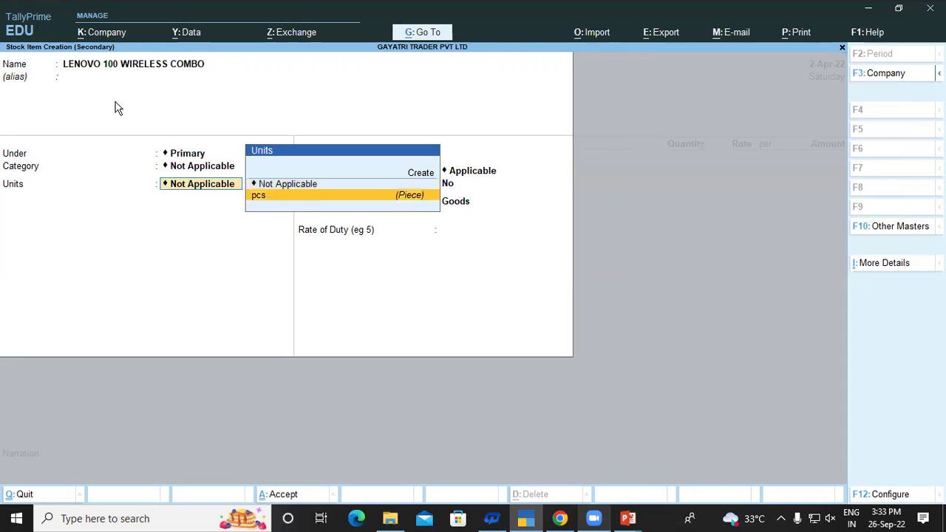
key("Return")
key("Return")
key("Return")
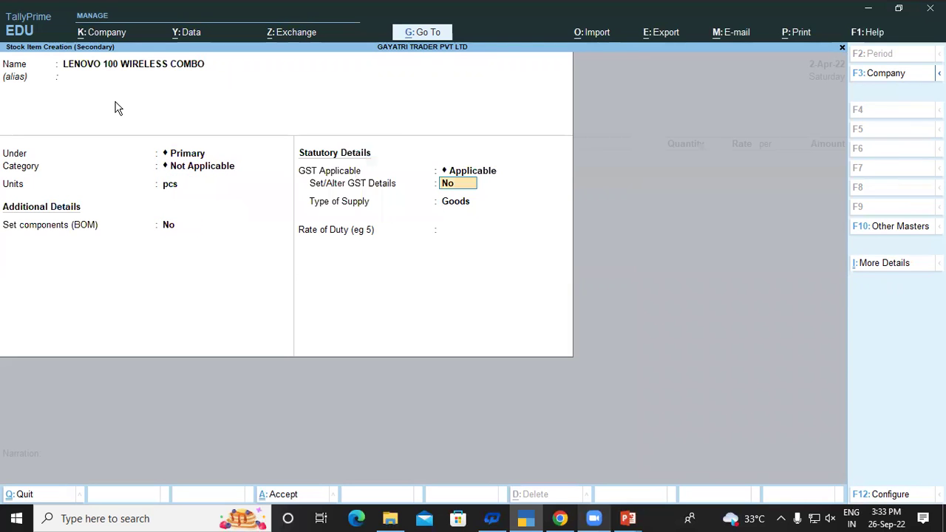
- Set the stock item's GST details to Taxable with 18 % integrated tax, and save the item
type("y")
key("Return")
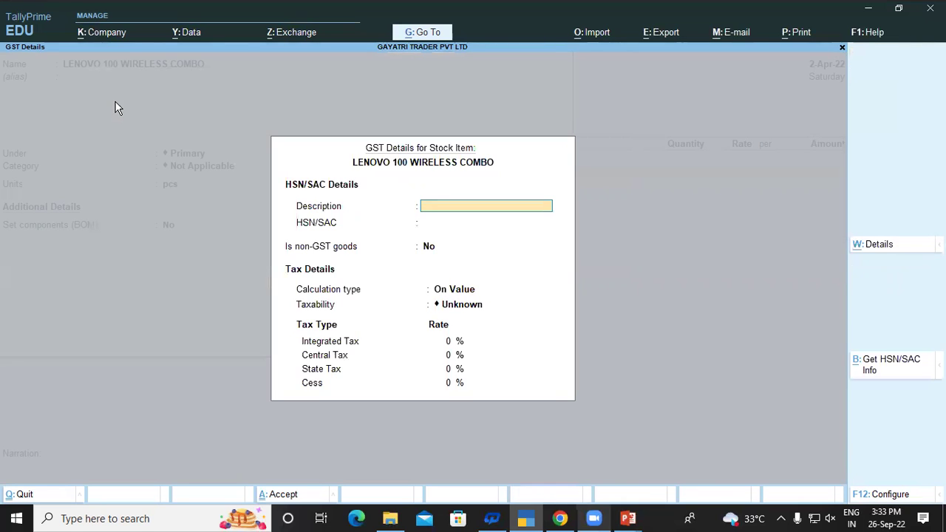
key("Return")
key("Return")
key("Return")
key("Return")
key("Down")
key("Down")
key("Down")
key("Return")
type("1")
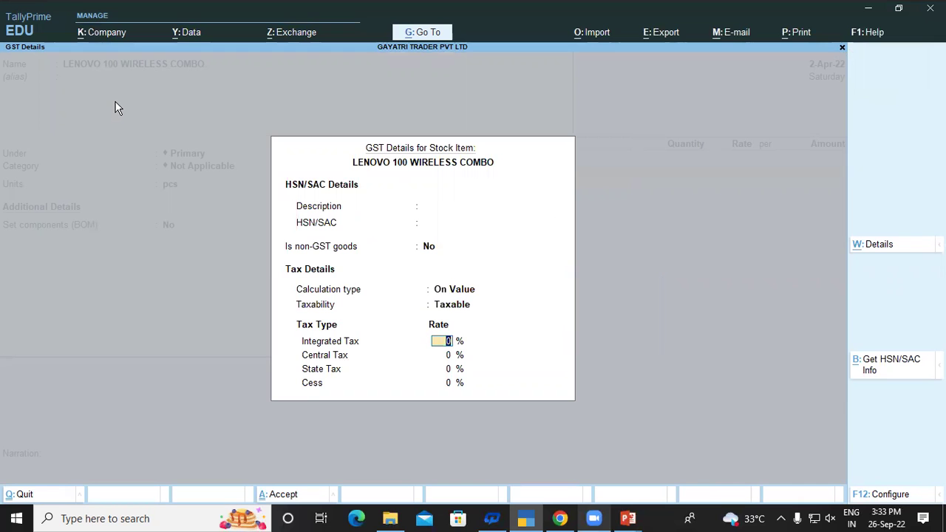
type("8")
key("Return")
key("Return")
key("Return")
key("Return")
key("Return")
key("Return")
key("Return")
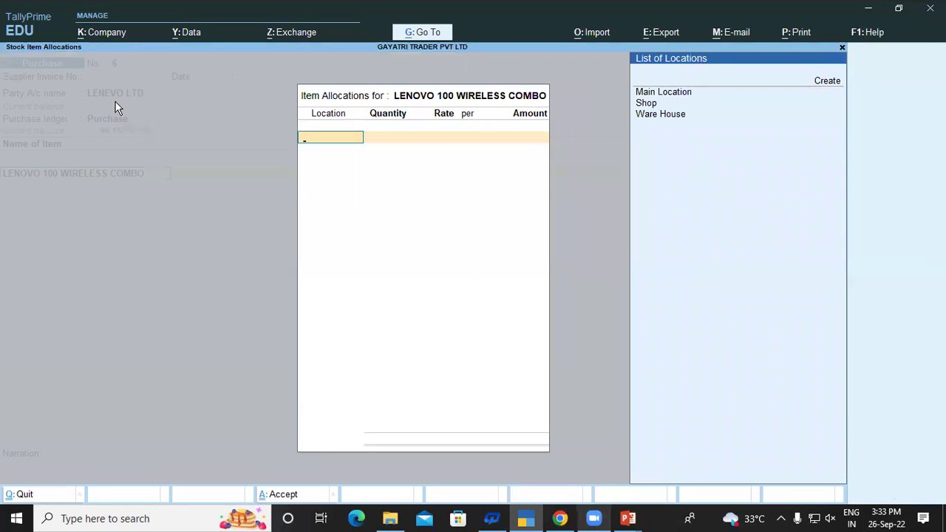
- Allocate 6 pcs of the item to the Shop location at a rate of 1050
key("Down")
key("Down")
key("Down")
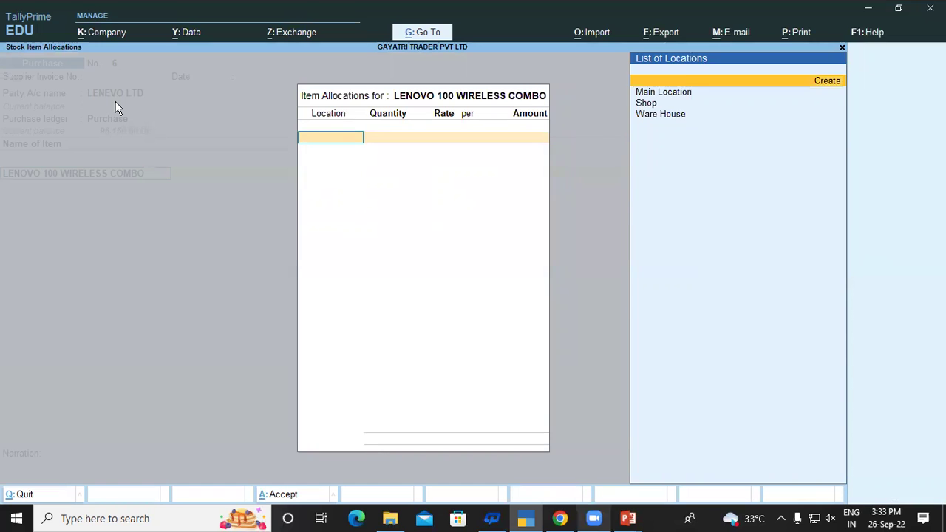
key("Return")
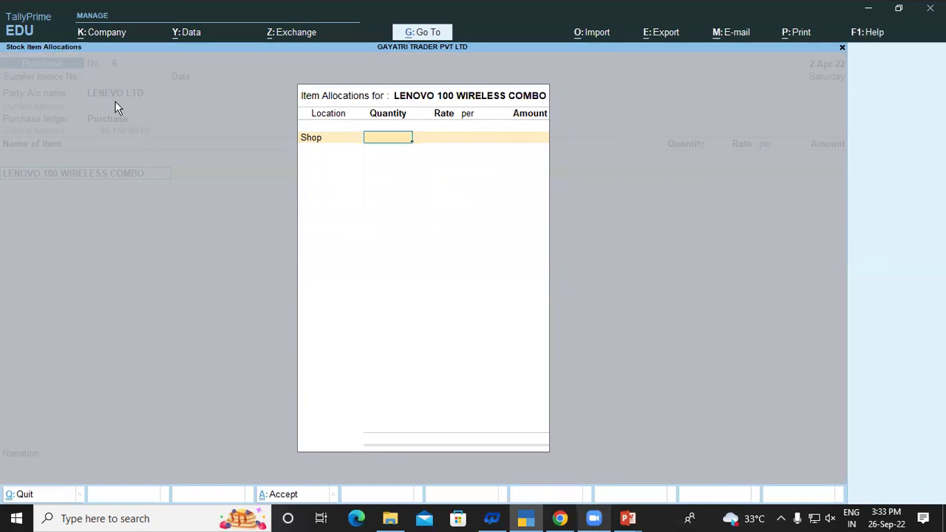
type("6")
key("Return")
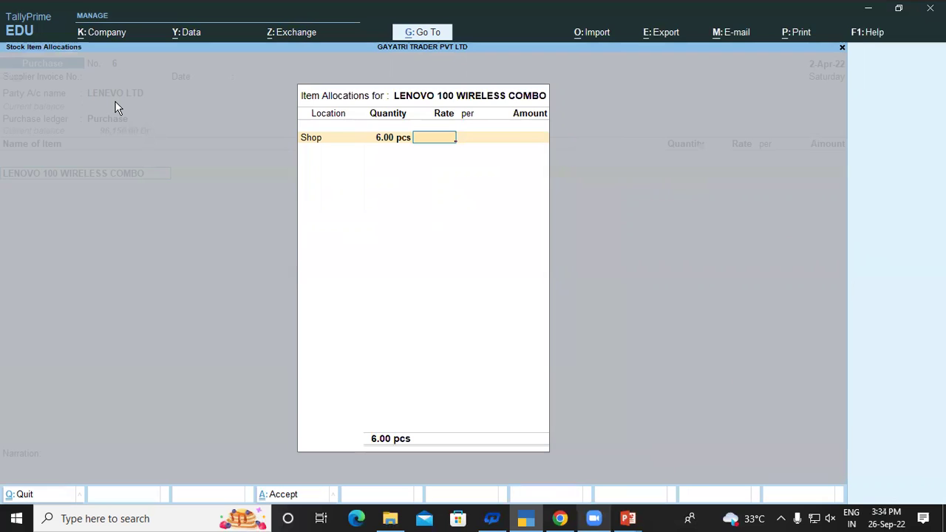
type("1050")
key("Return")
key("Return")
key("Return")
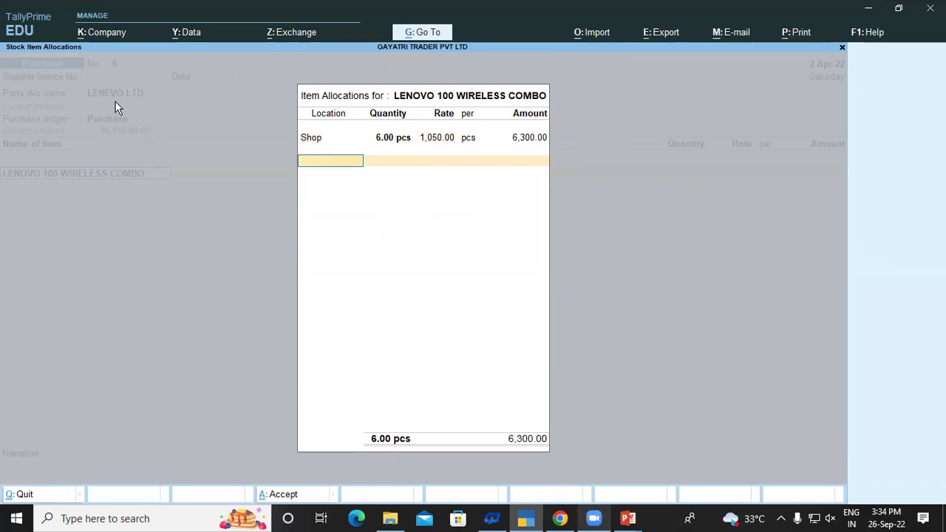
- Allocate 4 pcs of the item to the Ware House location at the 1,050 rate and finish the allocation
key("Down")
key("Down")
key("Down")
key("Down")
key("Return")
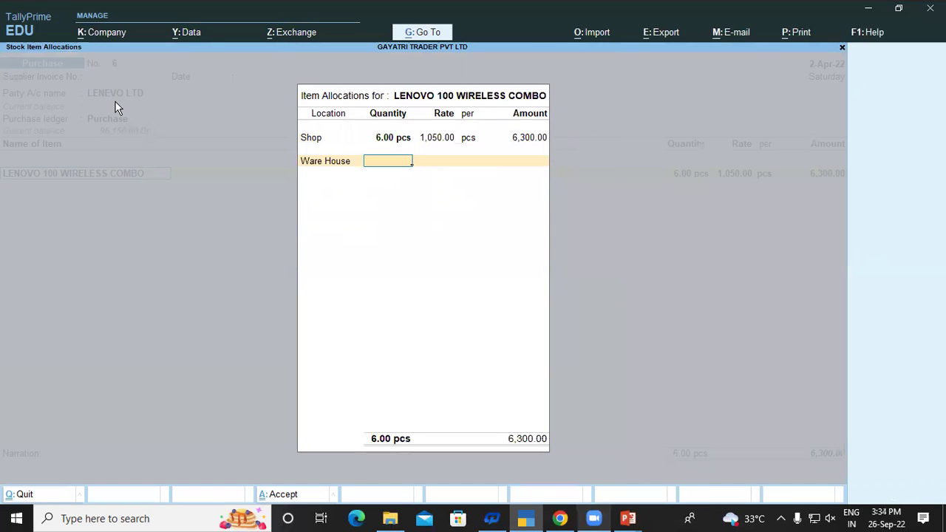
type("4")
key("Return")
key("Return")
key("Return")
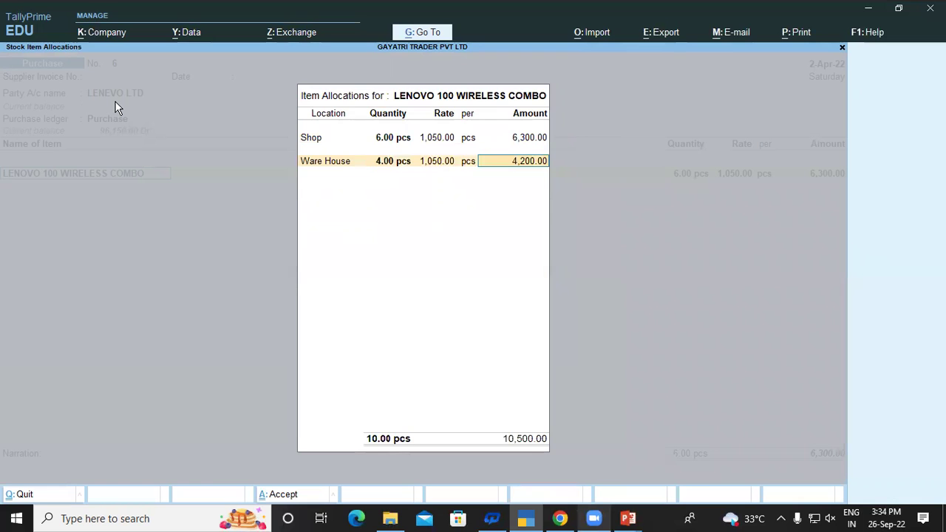
key("Return")
key("Return")
key("Return")
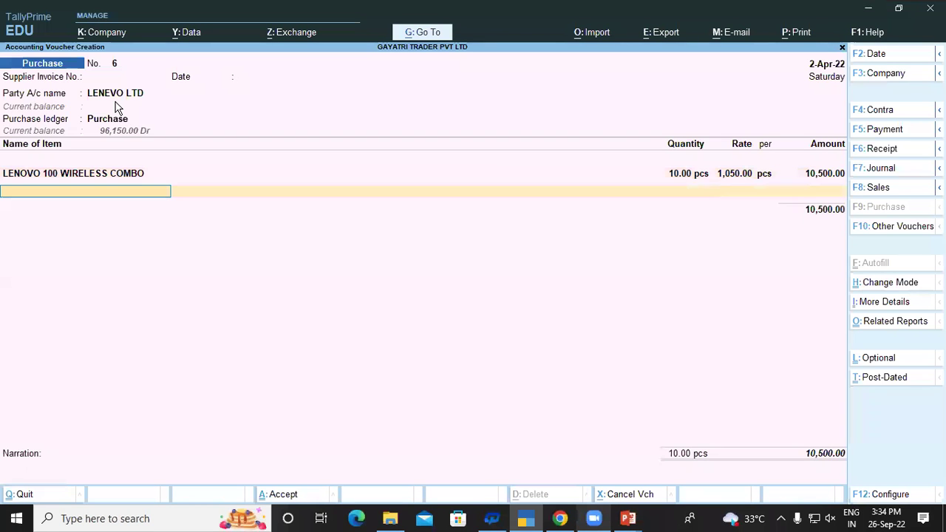
- End the item list and add the Central Tax ledger with its calculated amount to the voucher
key("Return")
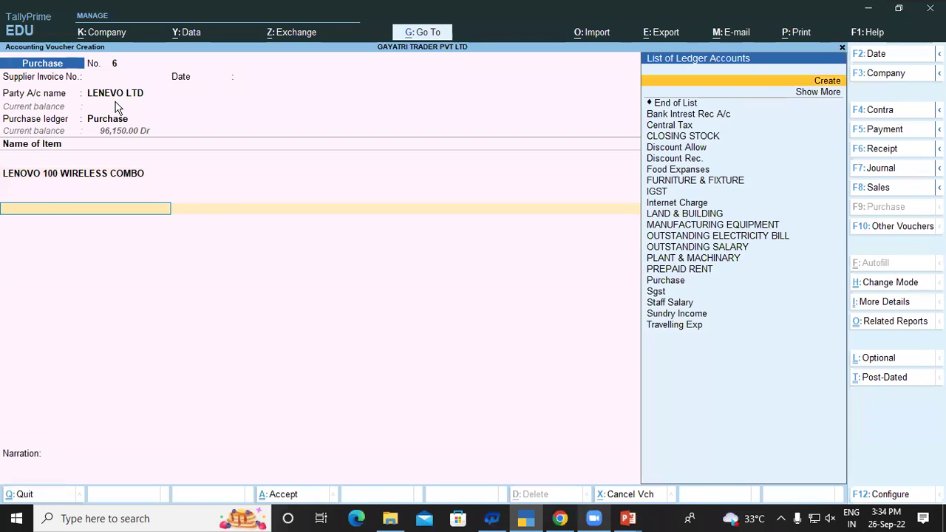
key("Down")
key("Down")
key("Down")
key("Return")
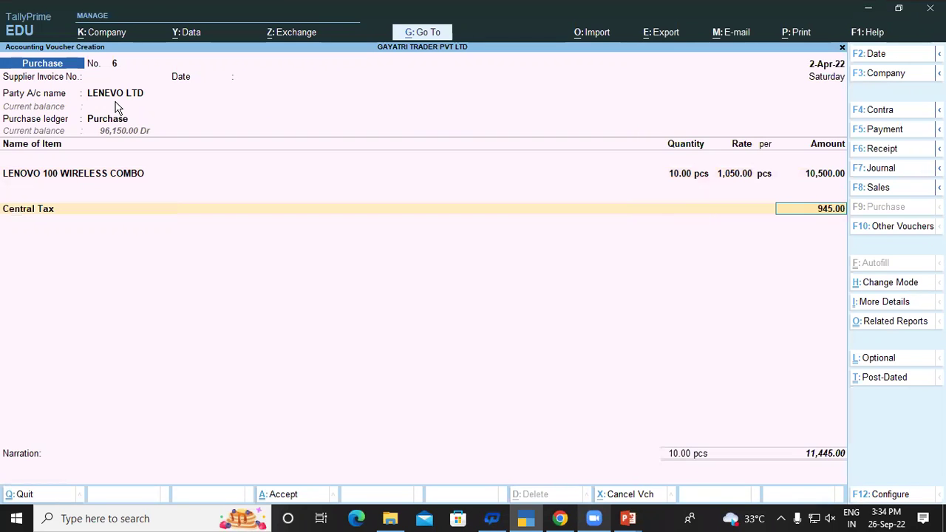
key("Return")
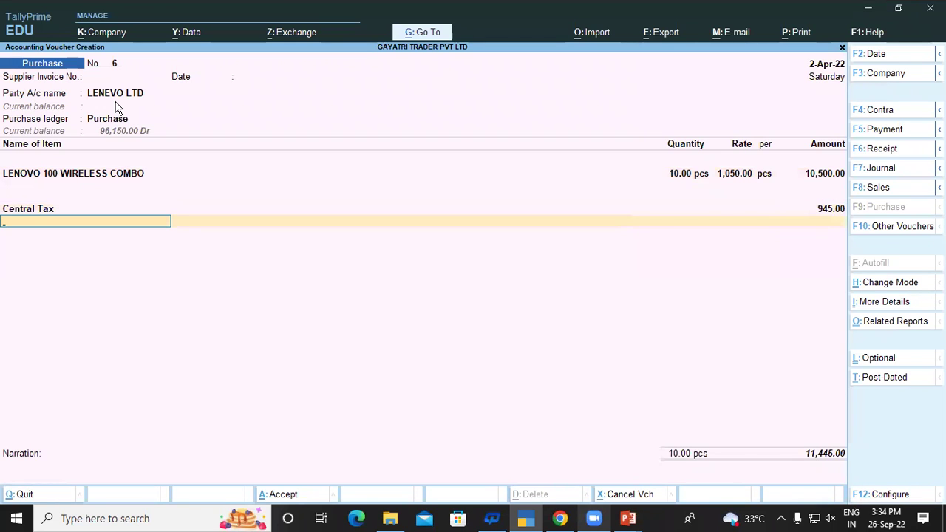
- Add the Sgst ledger with its calculated amount below Central Tax in the voucher
type("S")
key("Down")
key("Up")
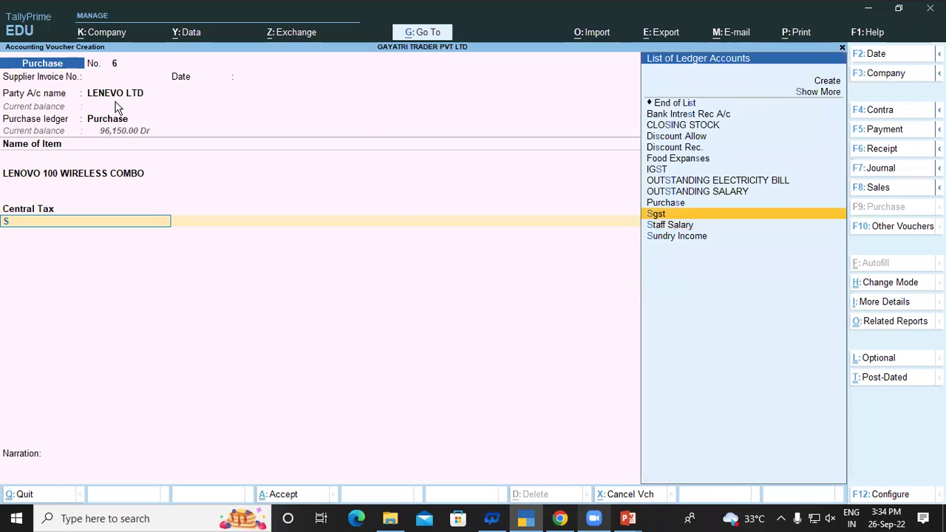
key("Return")
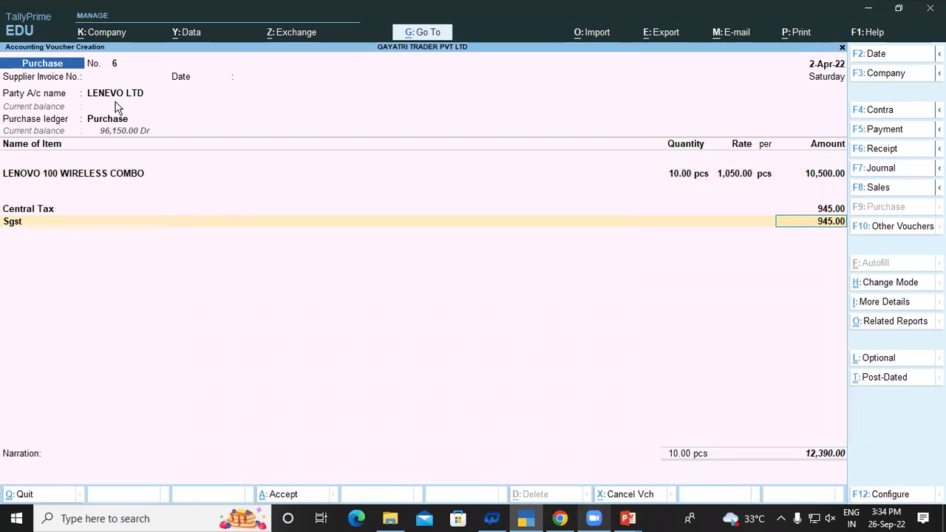
key("Return")
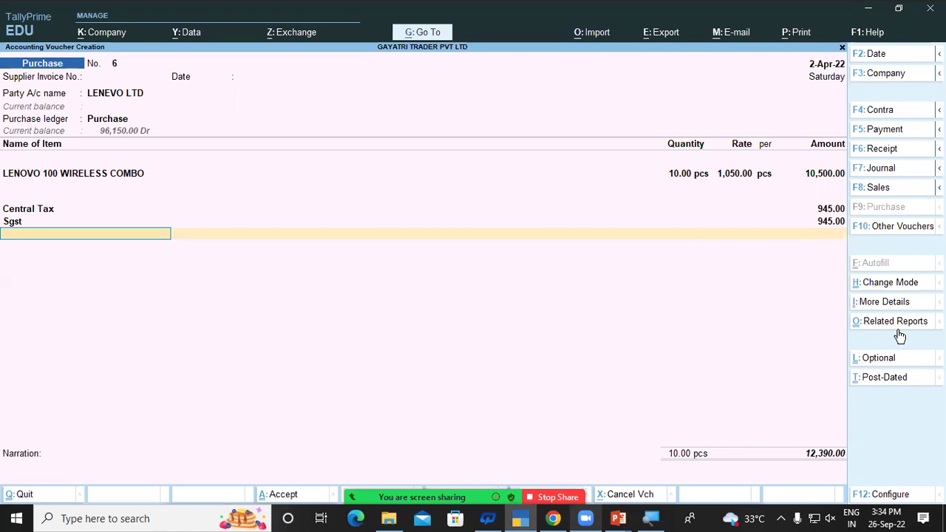
- Examine the voucher's detailed GST tax analysis, including the Central Tax and State Tax rates and amounts for the item
left_click(900, 333)
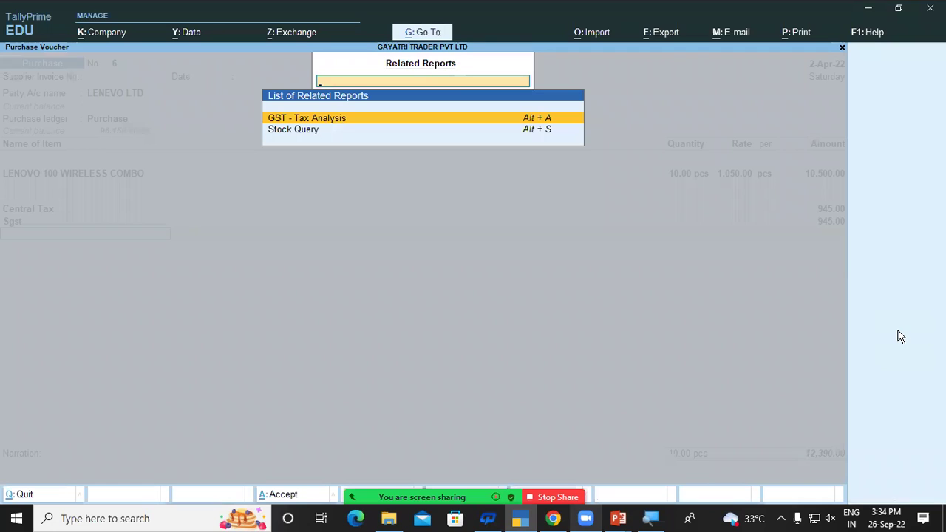
key("Return")
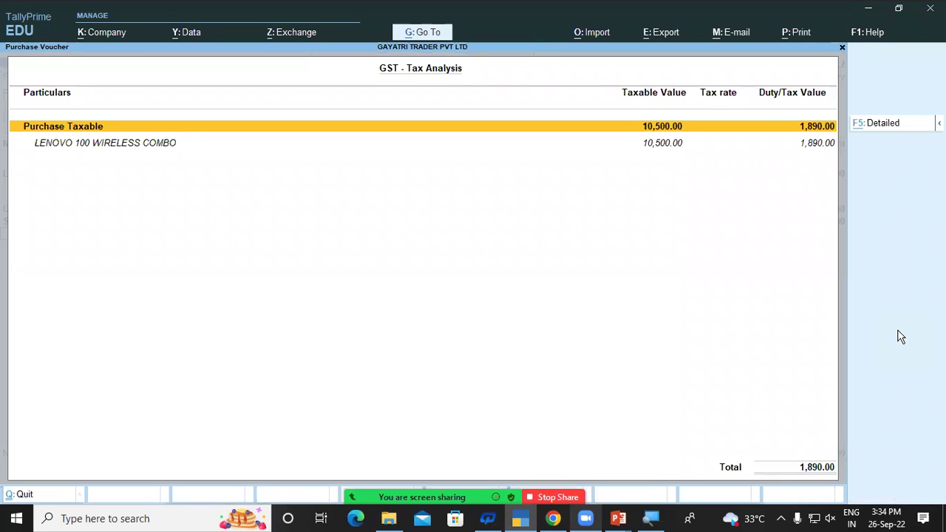
key("F5")
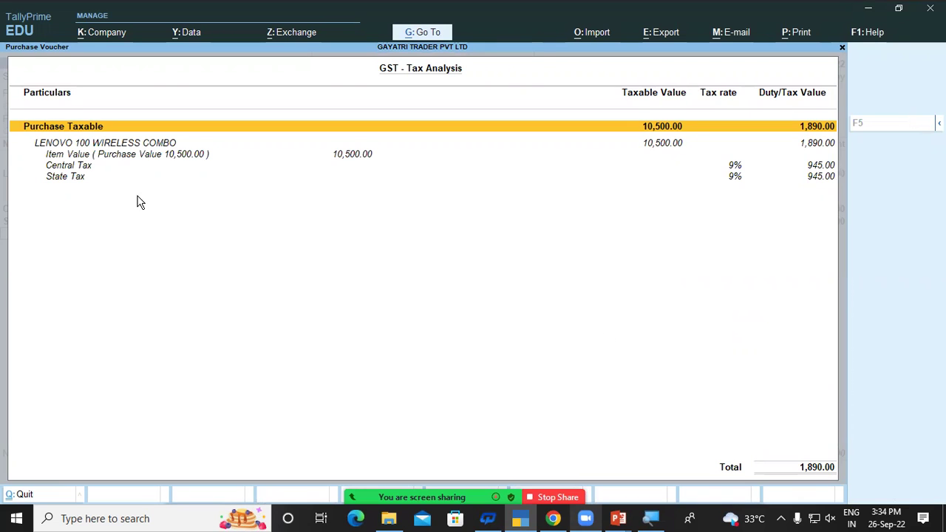
left_click(116, 145)
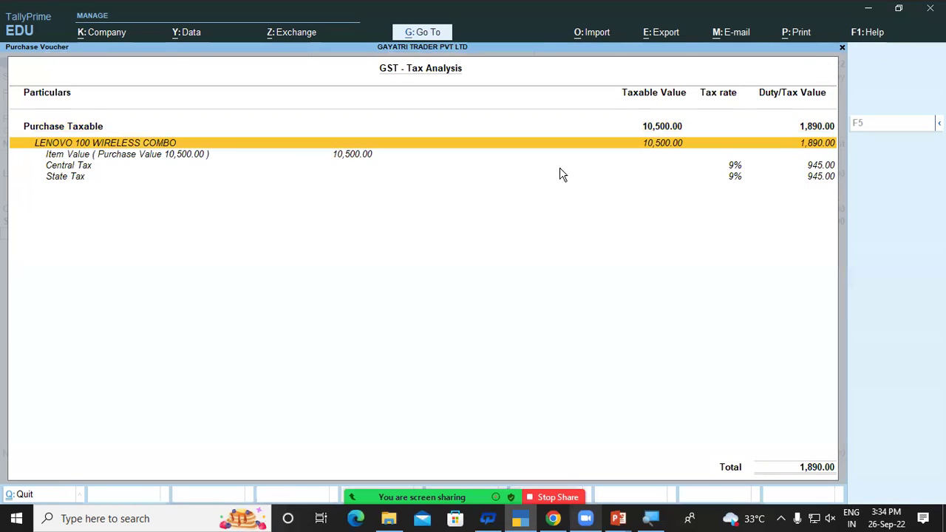
left_click(731, 168)
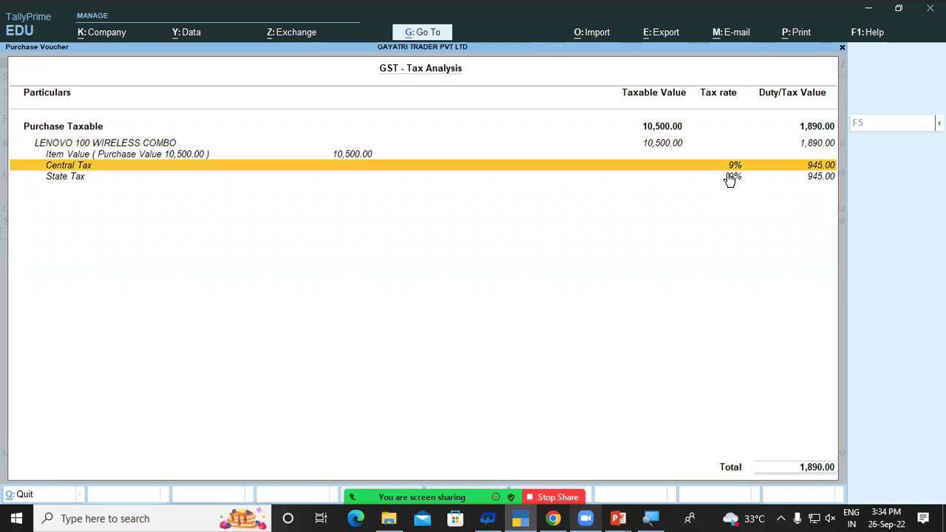
left_click(734, 180)
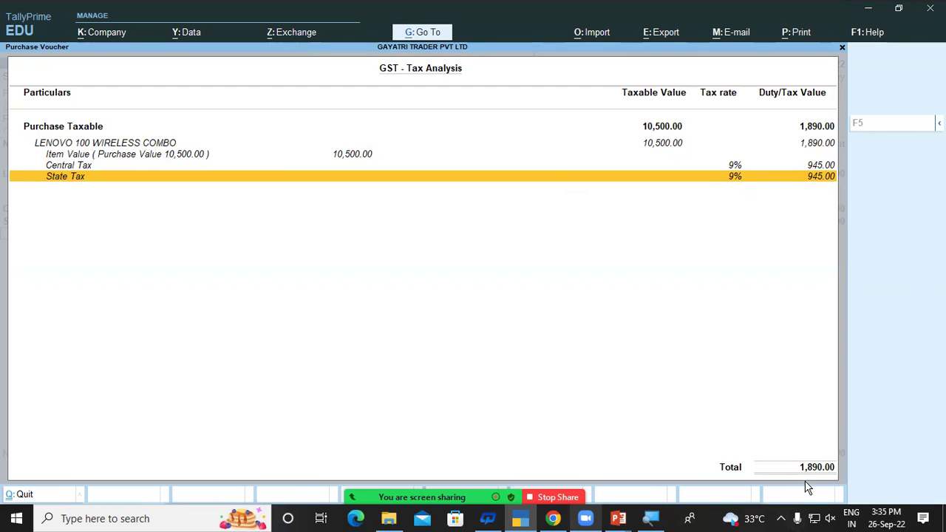
key("Escape")
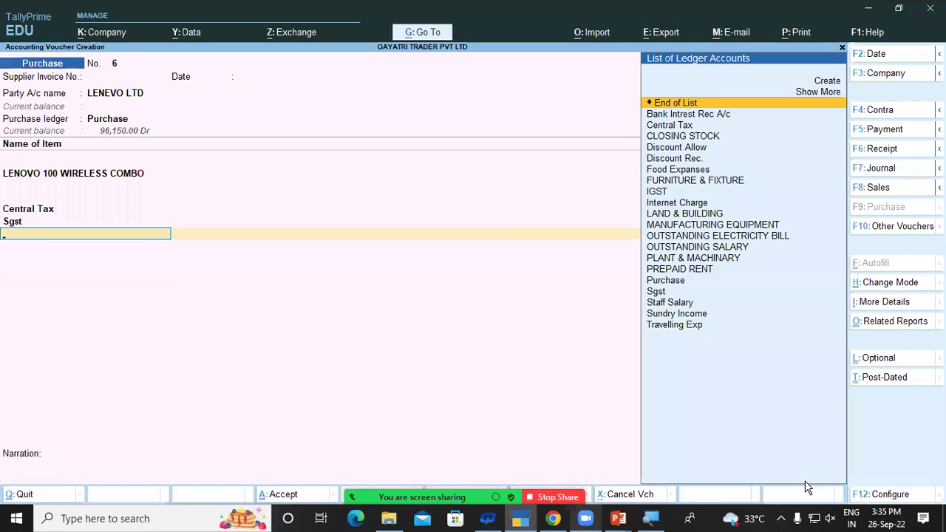
- End the ledger list and accept the supplier's bill-wise details as New Ref 6 for the full amount
key("Return")
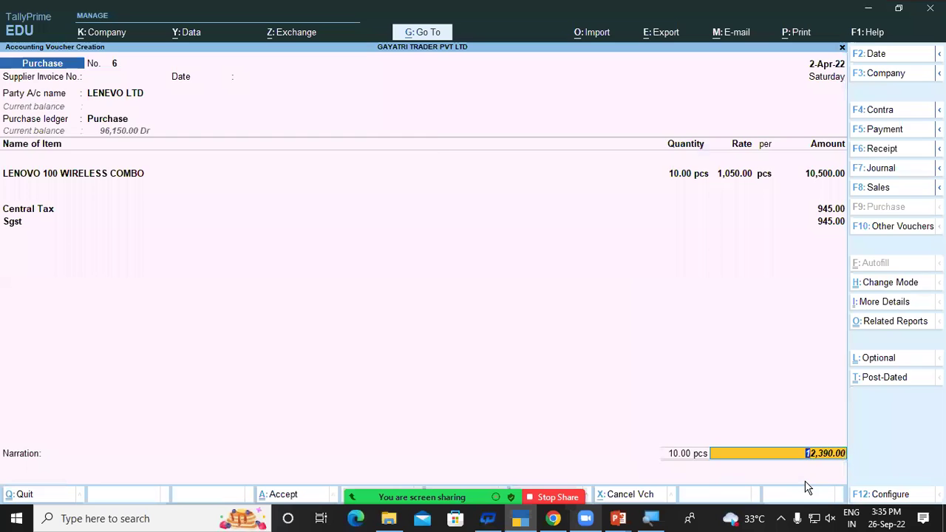
key("Return")
key("Return")
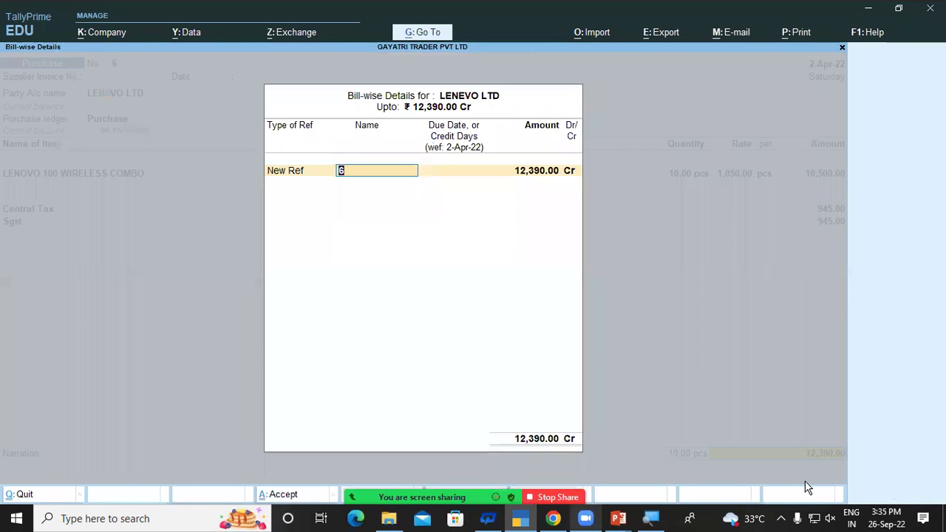
key("Return")
key("Return")
key("Return")
key("Return")
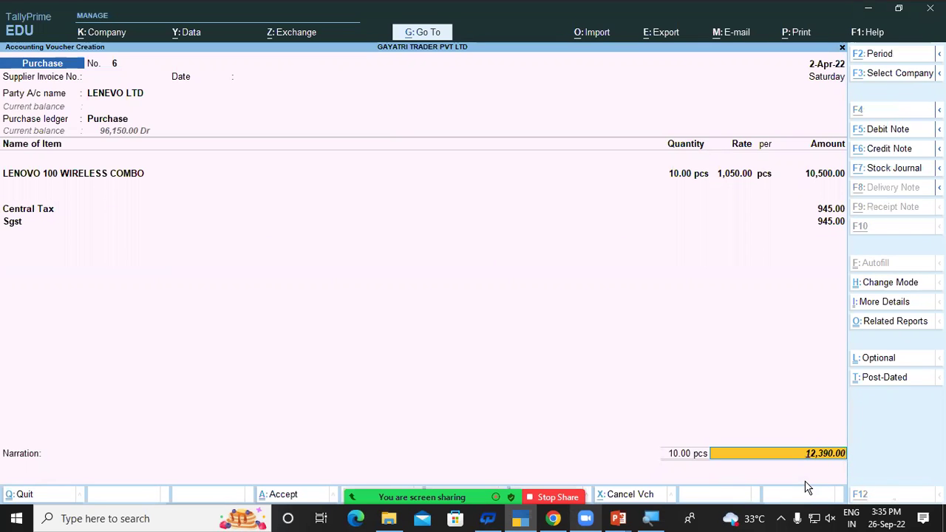
- Review the voucher's GST tax analysis in detailed form once more and close it
key("ctrl+o")
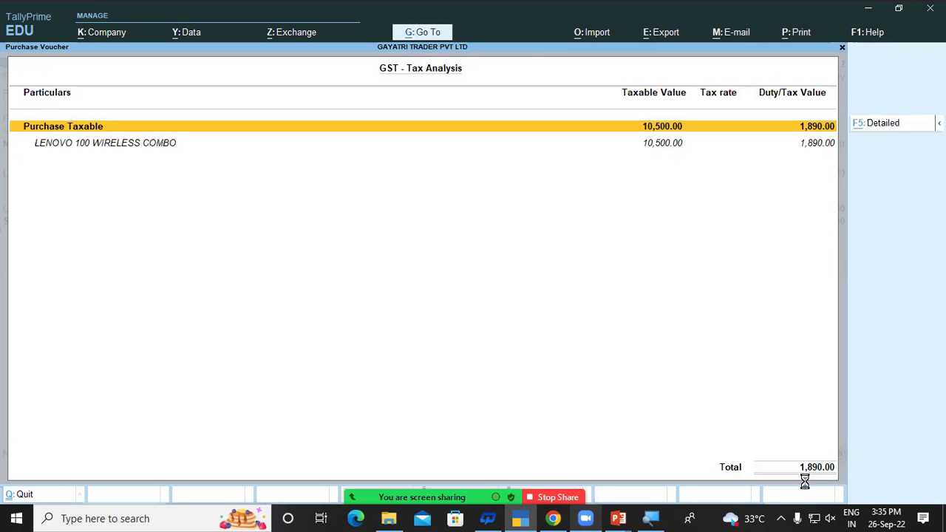
key("alt+F5")
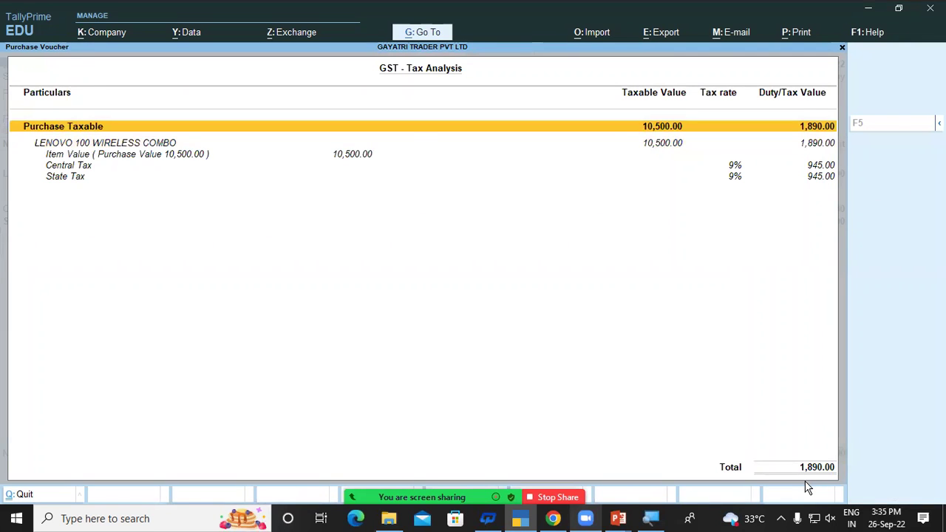
key("Escape")
- Confirm the bill-wise allocation, leave the narration blank, and save the LENEVO LTD purchase voucher
key("Return")
key("Return")
key("Return")
key("Return")
key("Return")
key("Return")
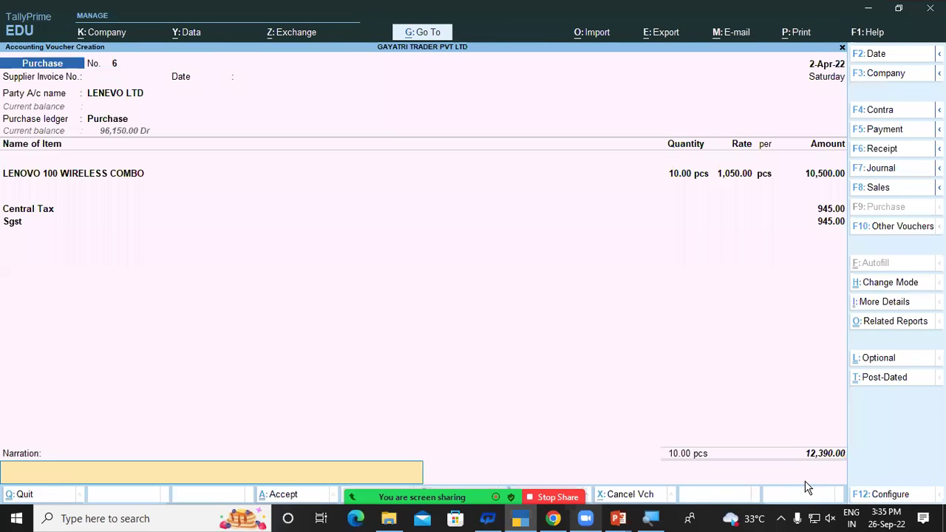
key("Return")
key("Return")
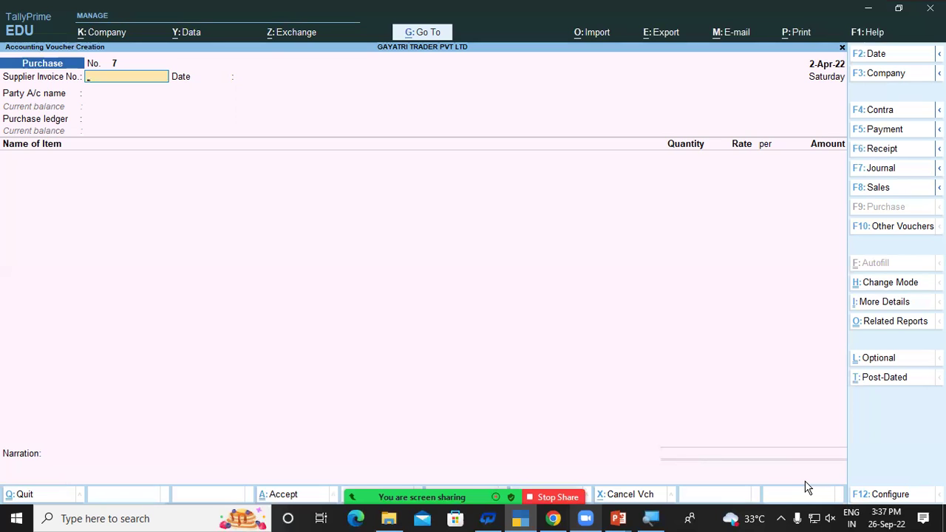
- Enter supplier invoice number GST/009 dated 2-Apr-22 on the new purchase voucher
key("Return")
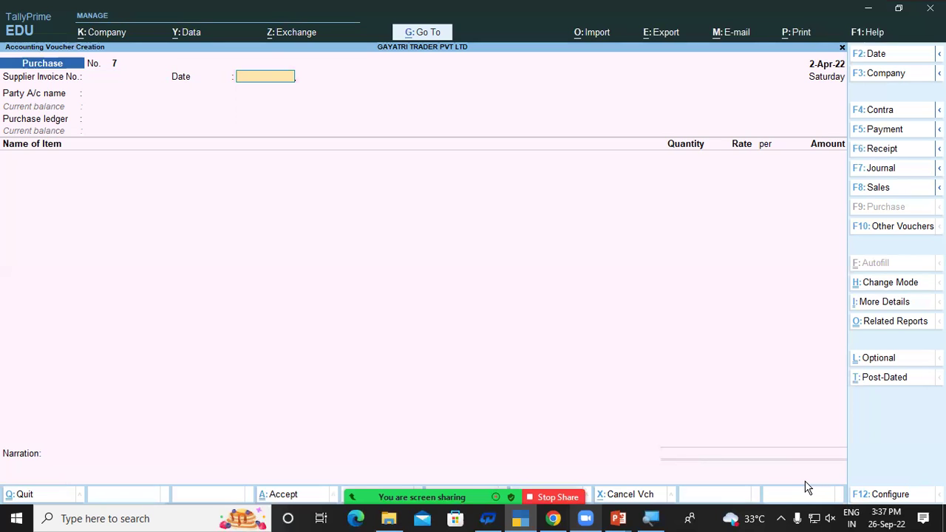
key("BackSpace")
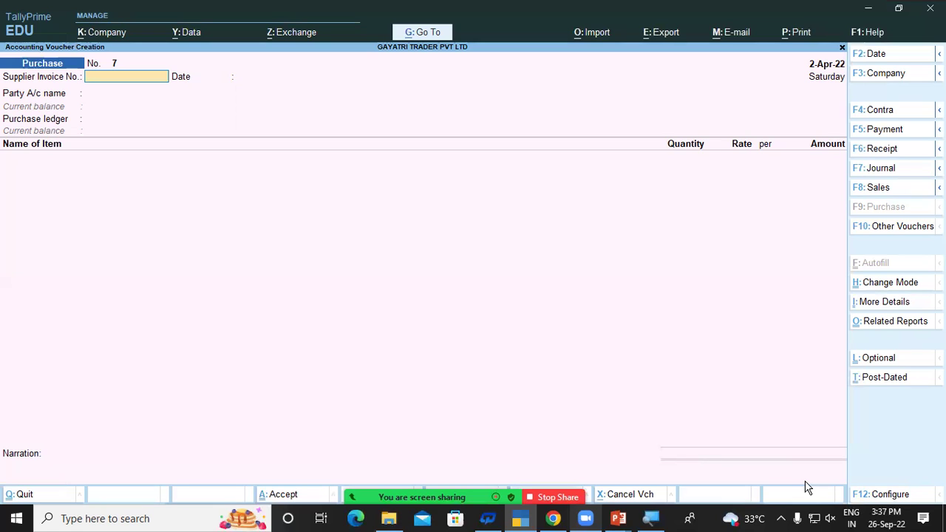
type("GST/009")
key("Return")
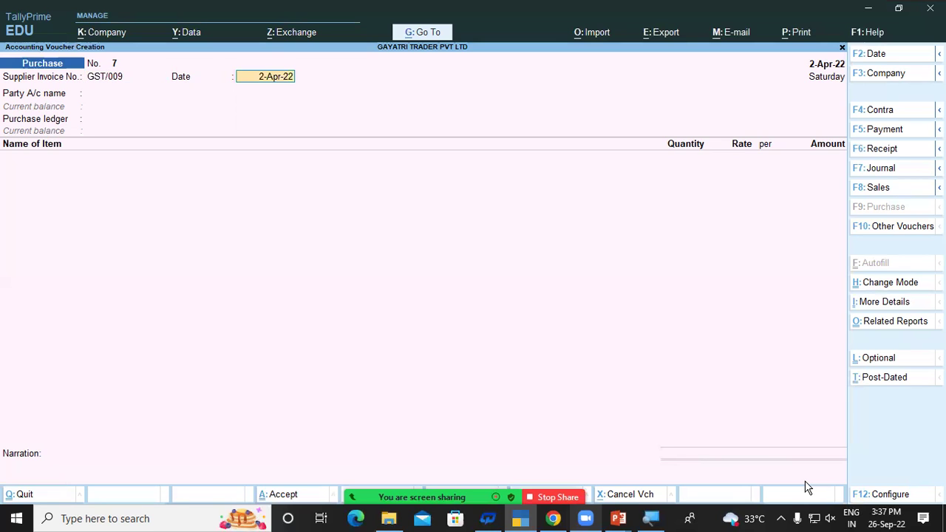
key("Return")
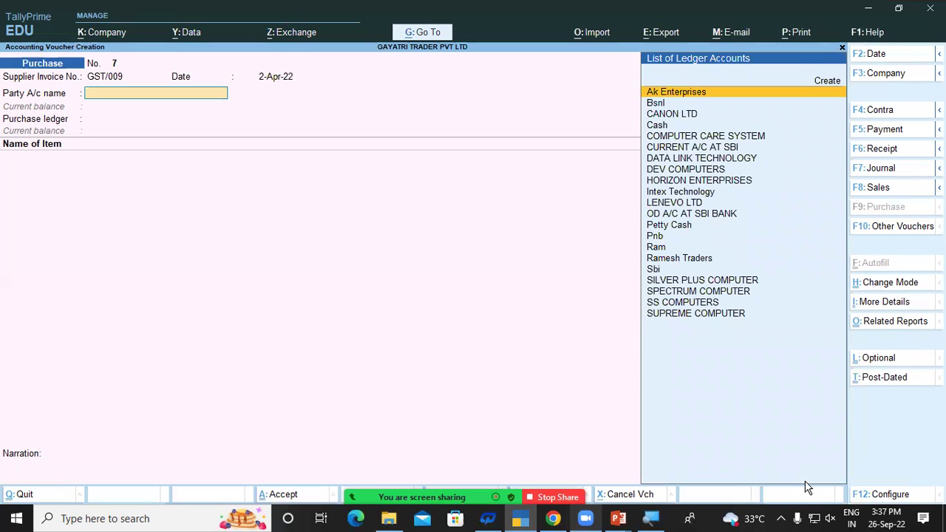
- Create the party ledger HP INDIA PVT LTD under Sundry Creditors with bill-by-bill balances and no default credit period
key("alt+c")
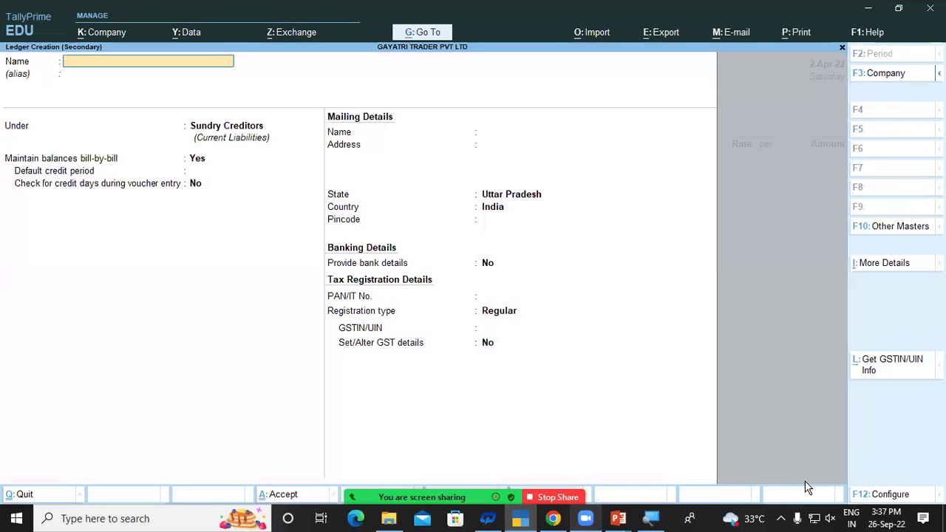
type("D")
key("BackSpace")
type("HP INDIA PVT LTD")
key("Return")
key("Return")
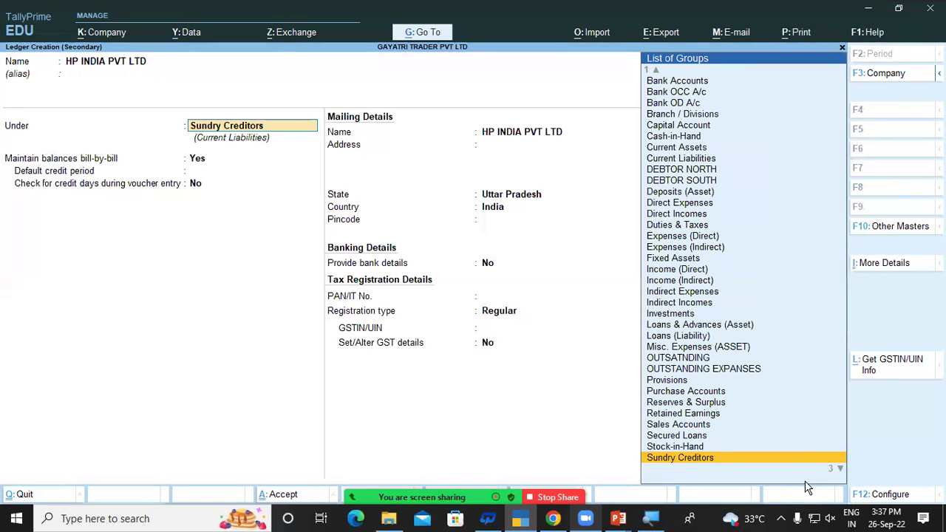
key("Return")
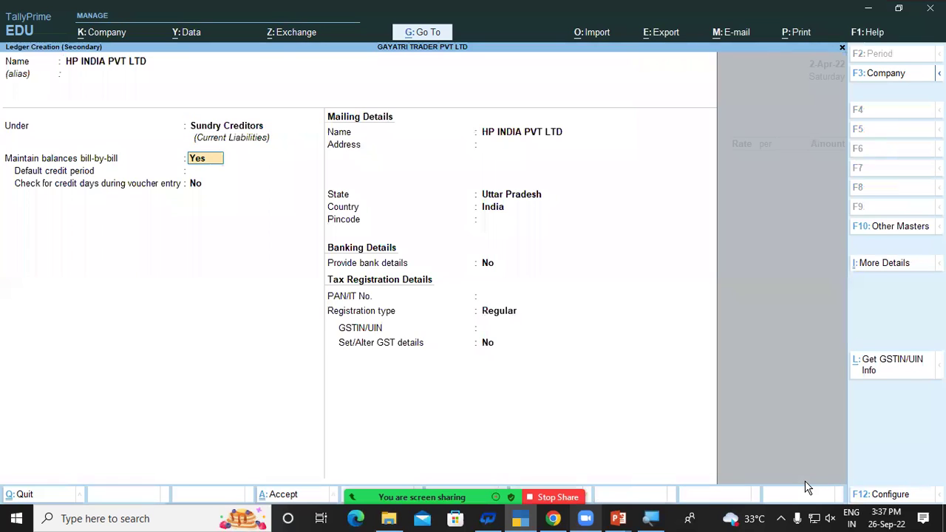
key("Return")
key("Return")
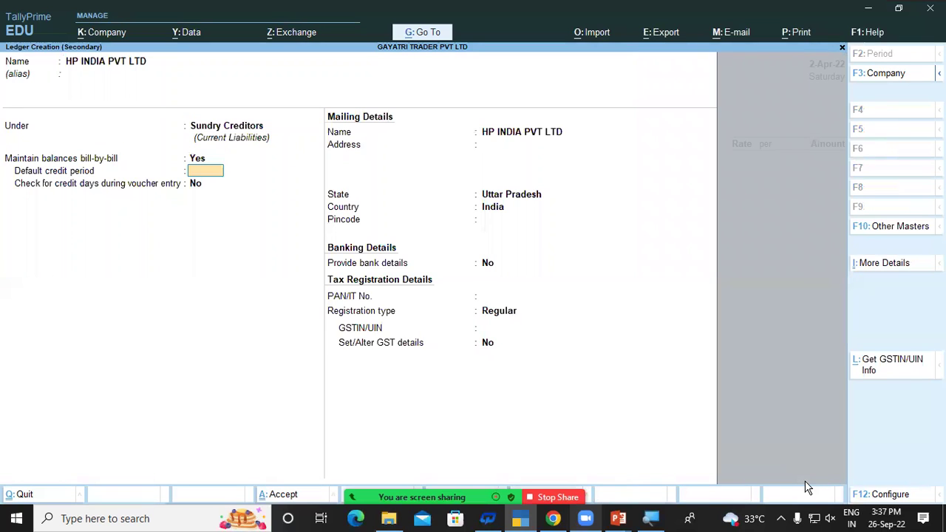
key("Return")
key("Return")
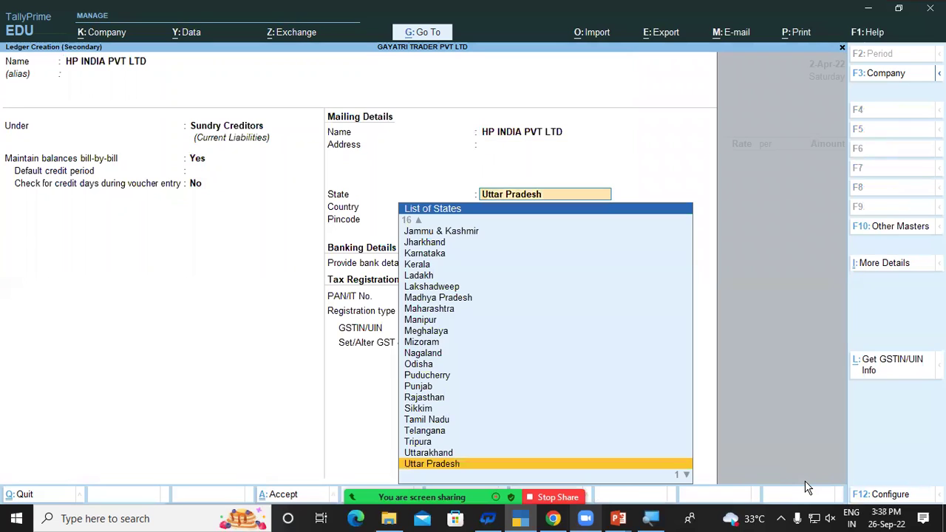
- Set the supplier's state to Delhi, keeping India as the country and providing no pincode or bank details
type("D")
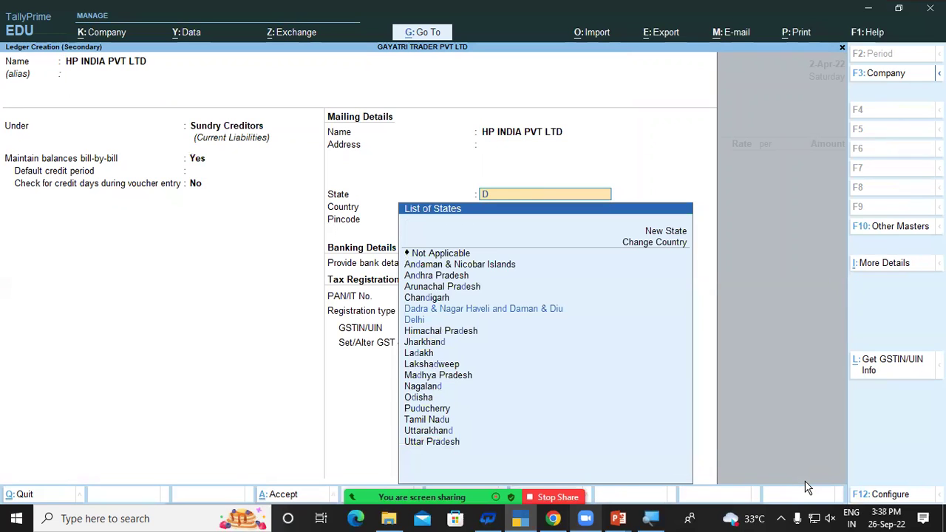
key("Down")
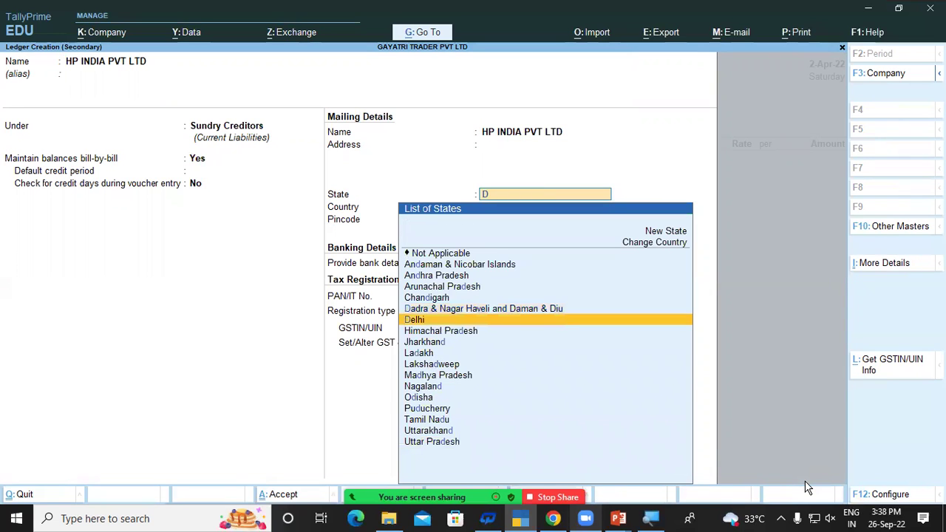
key("Return")
key("Return")
key("Return")
key("Return")
key("Return")
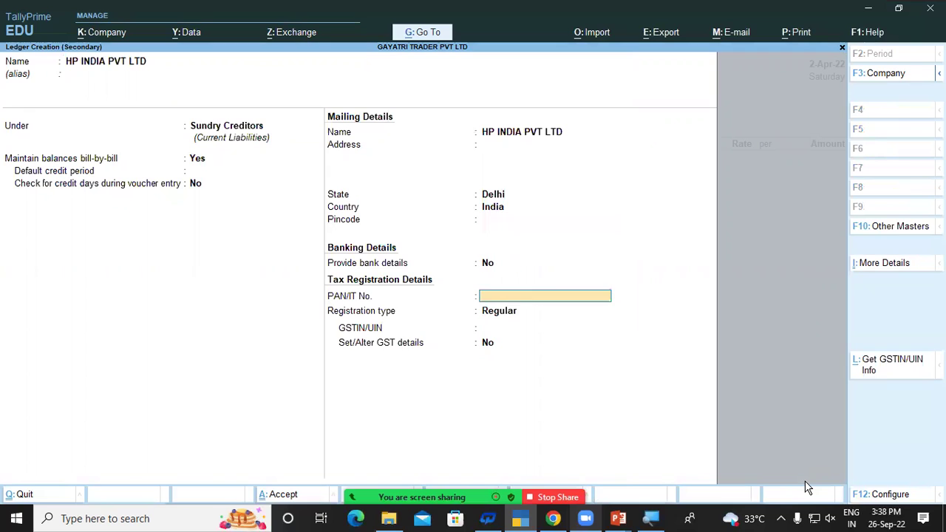
- Enter the supplier's GSTIN/UIN under Regular registration, leave further GST details at No, and save the ledger
type("07ASDFG")
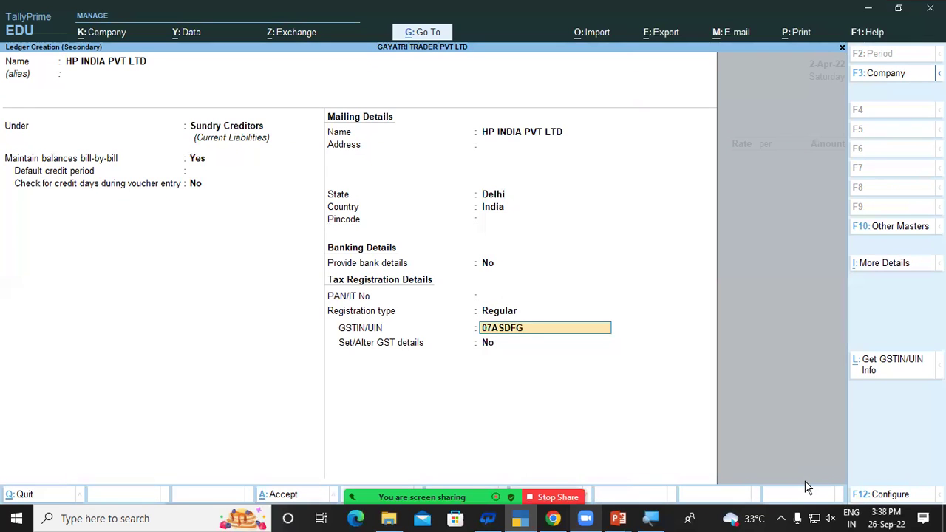
key("BackSpace")
key("BackSpace")
type("FG1234RA1")
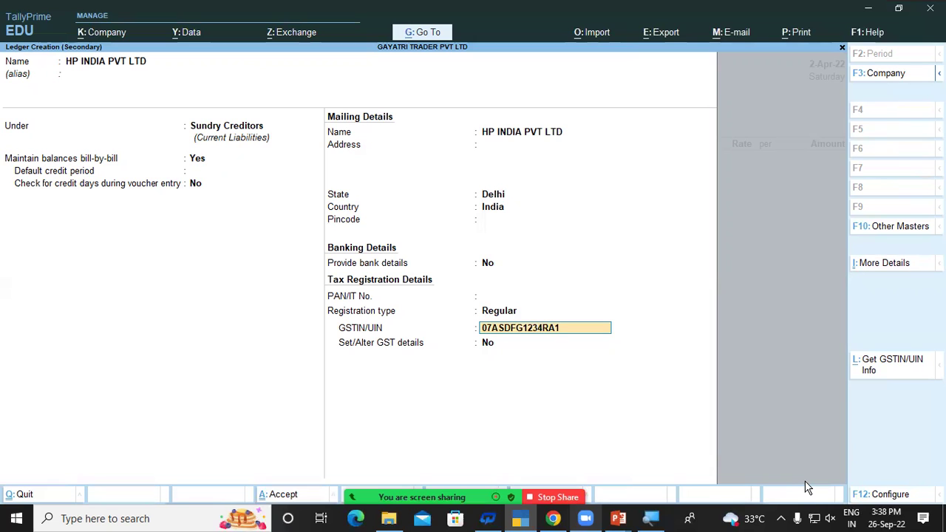
type("Z")
key("Return")
key("Return")
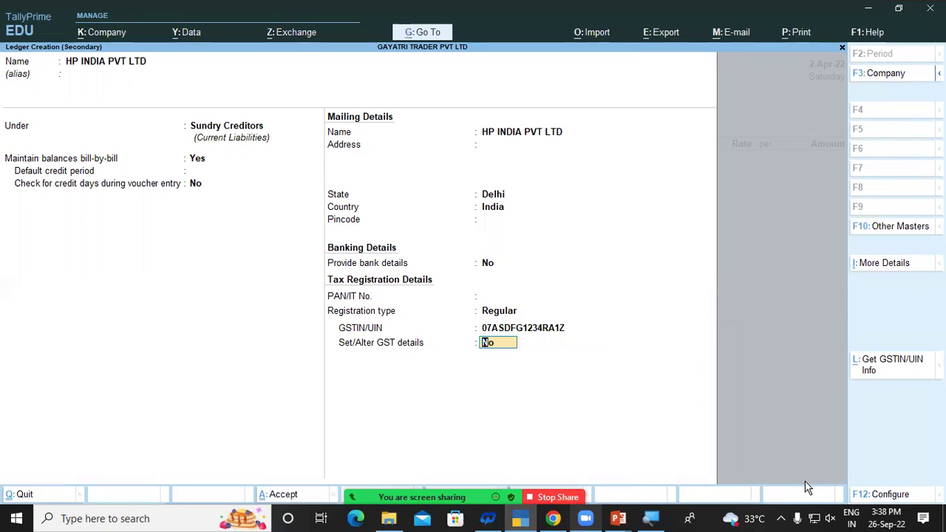
key("Return")
key("Return")
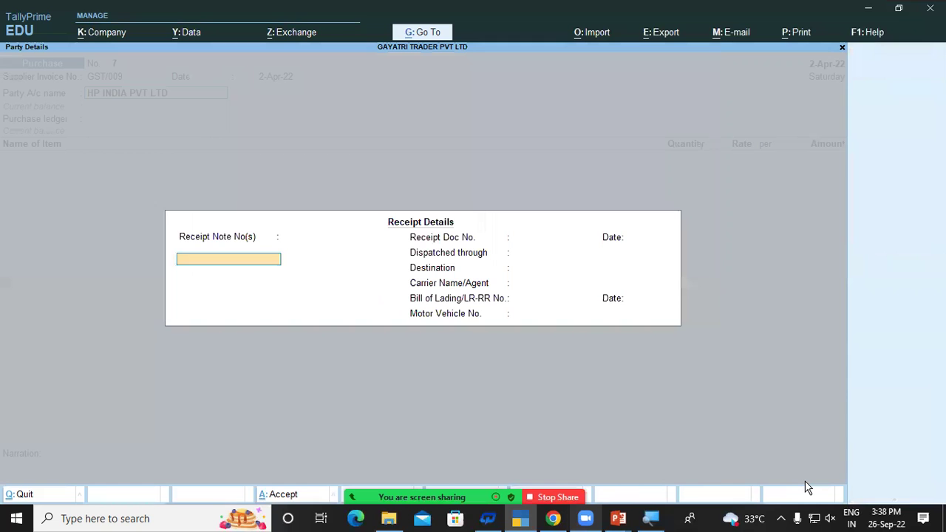
- Leave the receipt details blank and accept the party details of HP INDIA PVT LTD to reach the purchase ledger selection
key("Return")
key("Return")
key("Return")
key("Return")
key("Return")
key("Return")
key("Return")
key("Return")
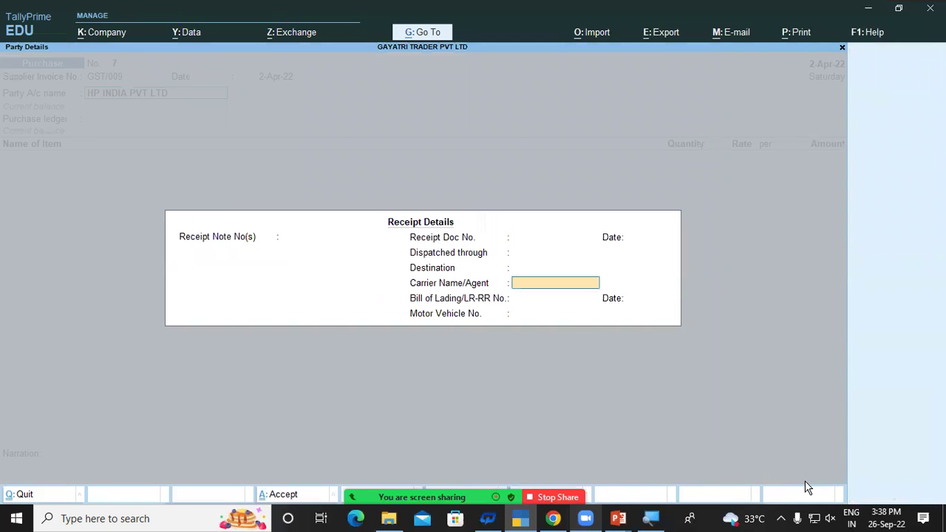
key("Return")
key("Return")
key("Return")
key("Return")
key("Return")
key("Return")
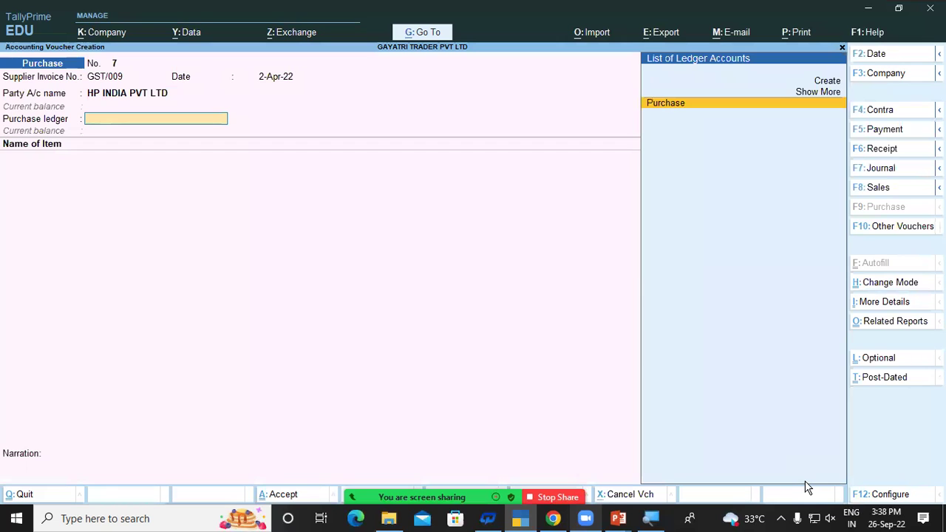
- Create a purchase ledger named PURCHASE INTERSTATE under the Purchase Accounts group
key("alt")
key("alt+c")
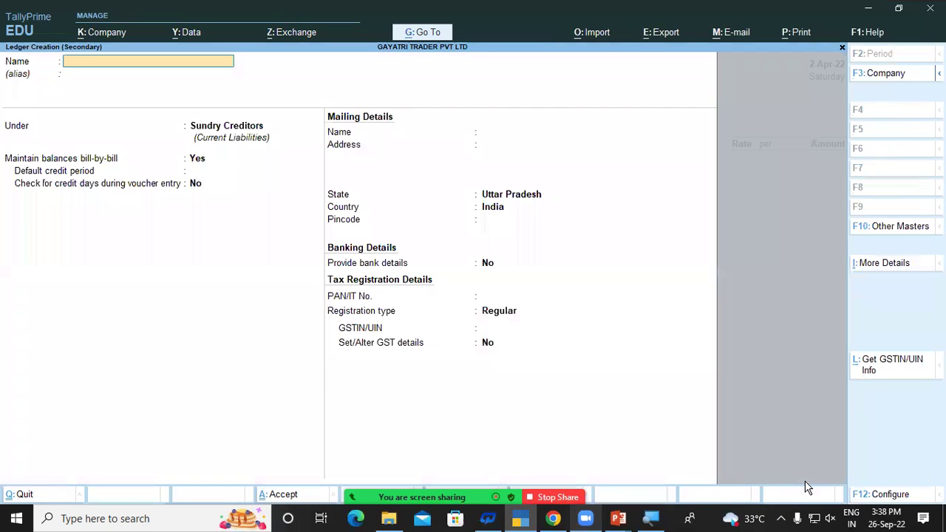
type("PURCHAS")
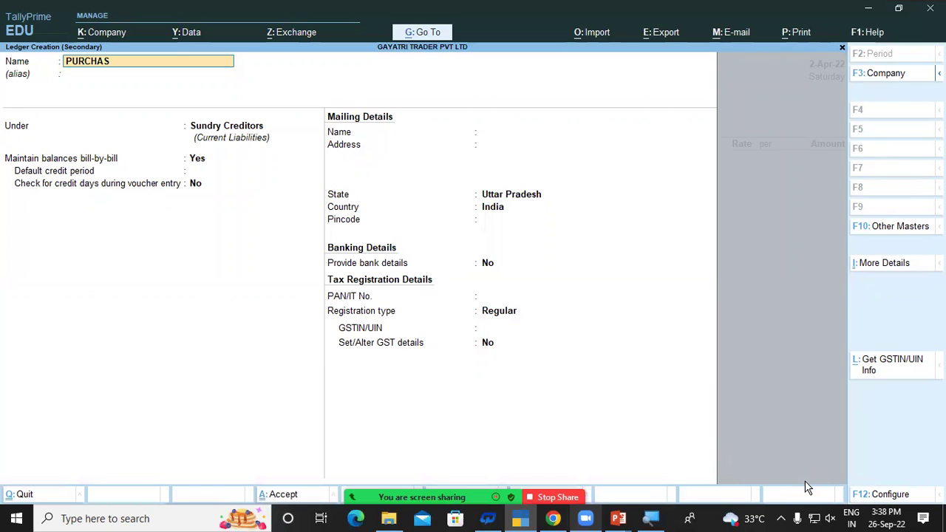
type("E INTERSTATE")
key("Return")
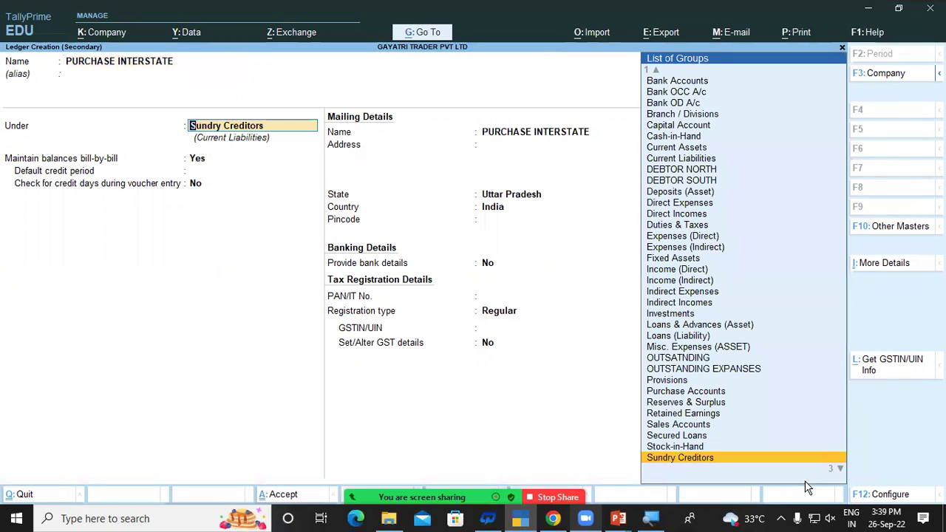
type("P")
key("Down")
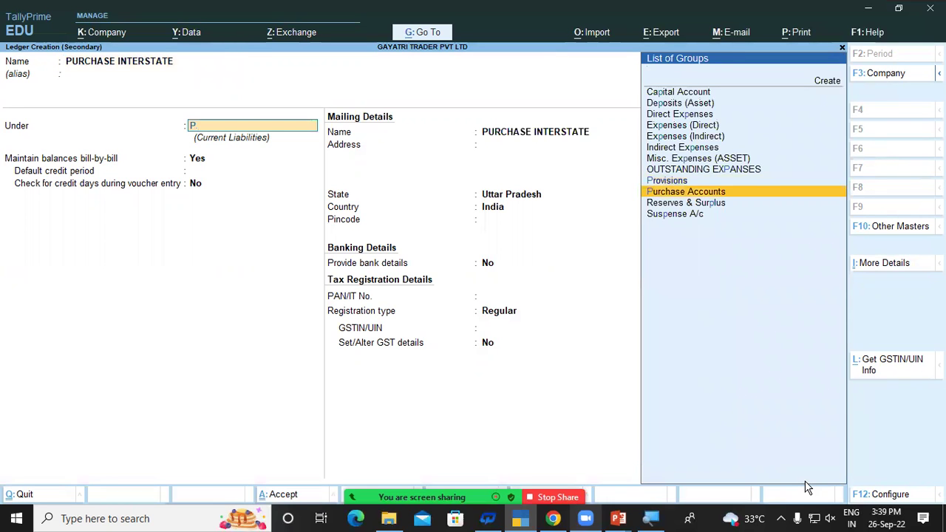
key("Return")
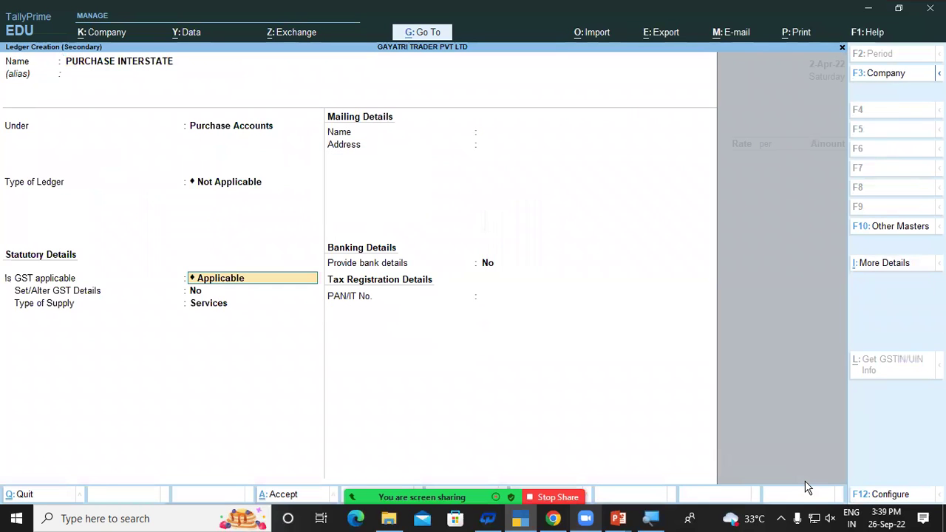
- Keep GST applicable without further GST details, set the ledger's type of supply to Goods, and save it
key("Return")
key("Return")
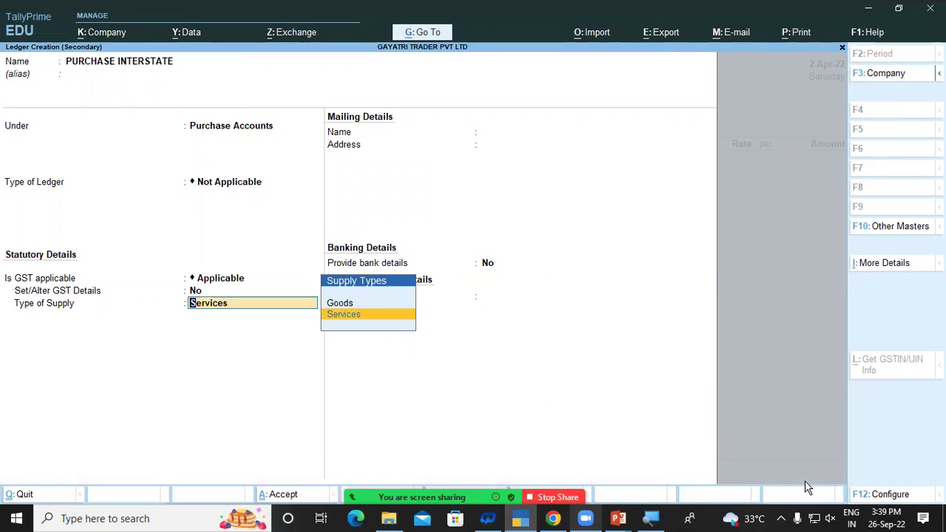
key("Up")
key("Return")
key("Return")
key("Return")
- Create a new stock item named HP CORE I3 LAPTOP with no alias
key("Down")
key("Down")
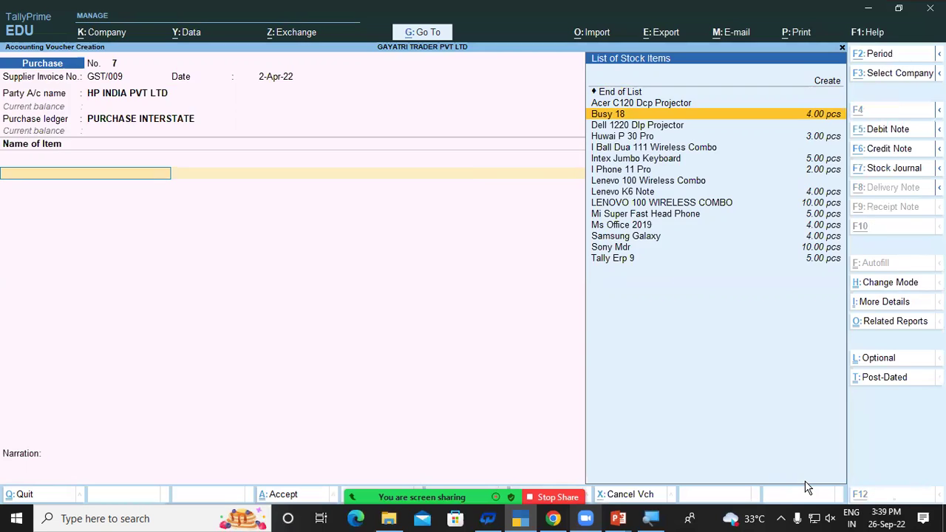
key("alt+c")
type("HP CORE I3 LAPTOP")
key("Return")
key("Return")
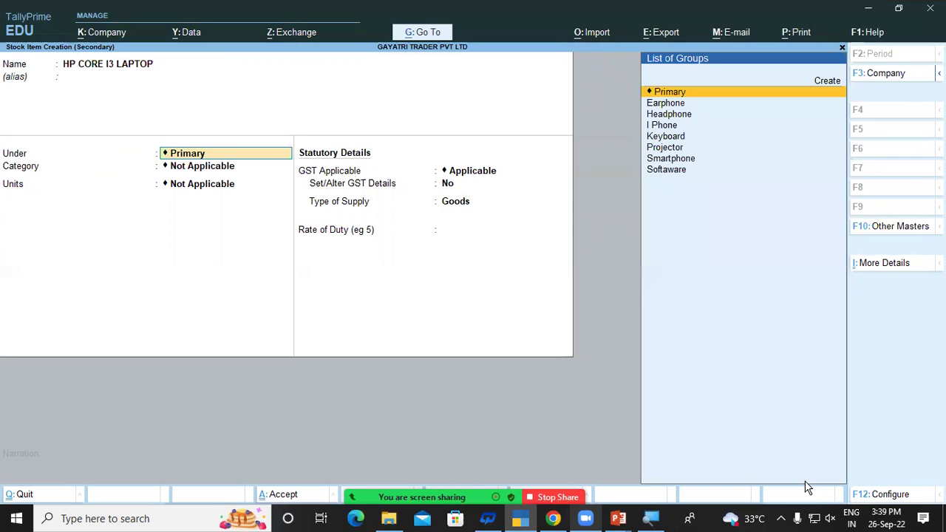
- Keep the laptop under Primary with no category, set its units to pcs, and leave components at No and GST applicable
key("Down")
key("Up")
key("Return")
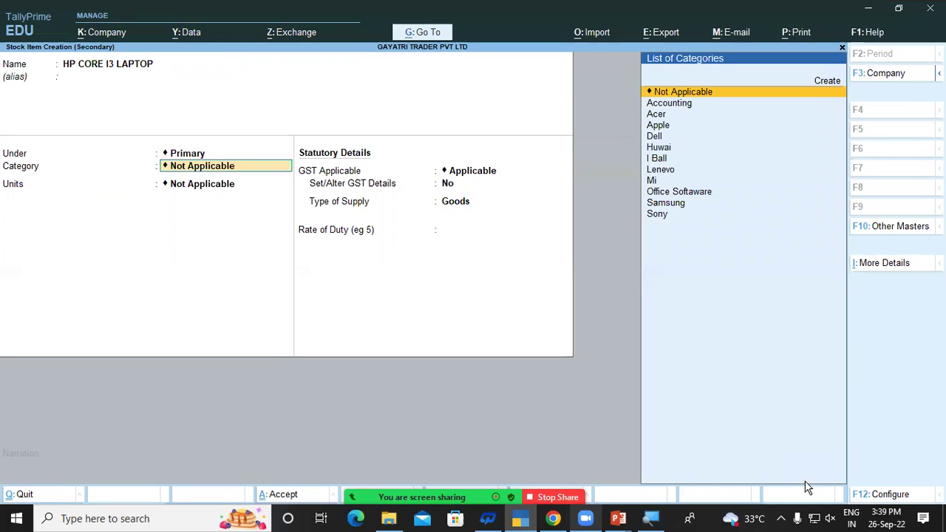
key("Down")
key("Up")
key("Return")
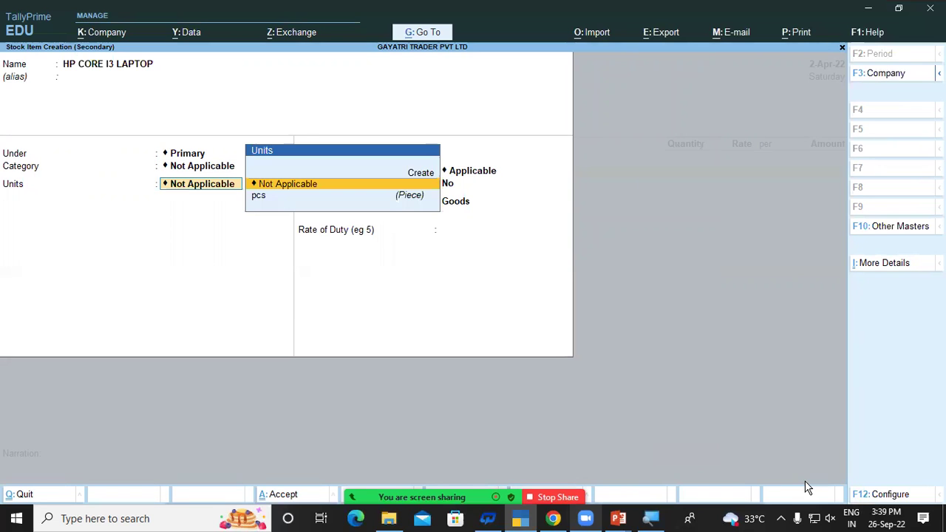
key("Down")
key("Return")
key("Return")
key("Return")
- Enable GST details for the laptop, leaving HSN/SAC blank, with calculation On Value and taxability Taxable
type("Y")
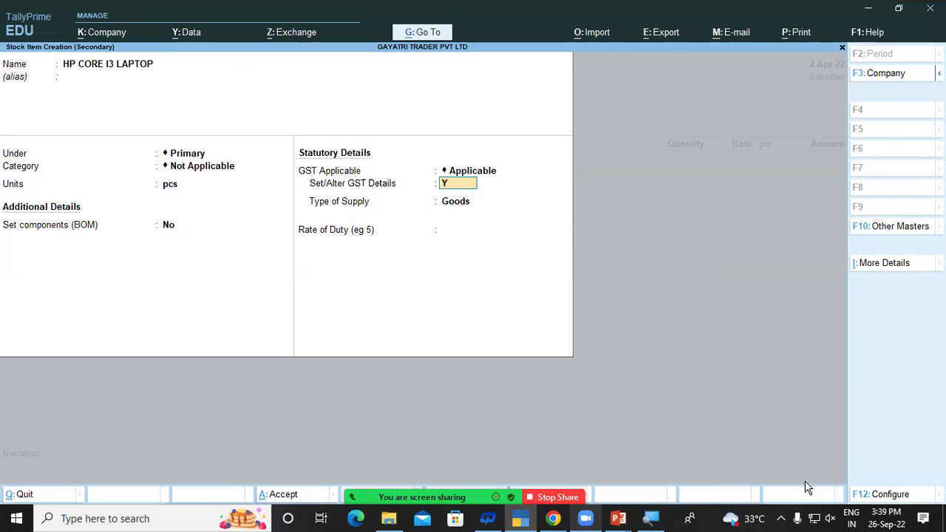
key("Return")
key("Return")
key("Return")
key("Return")
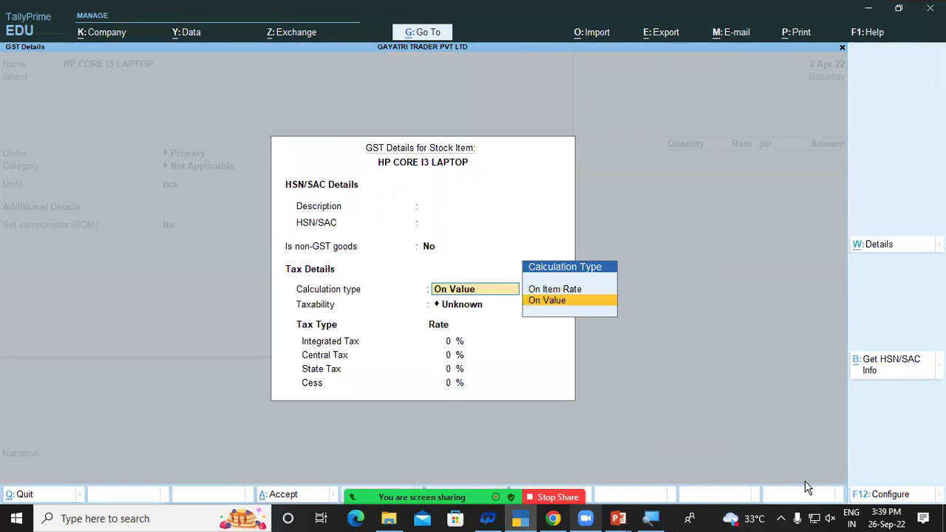
key("Return")
key("Down")
key("Down")
key("Down")
key("Return")
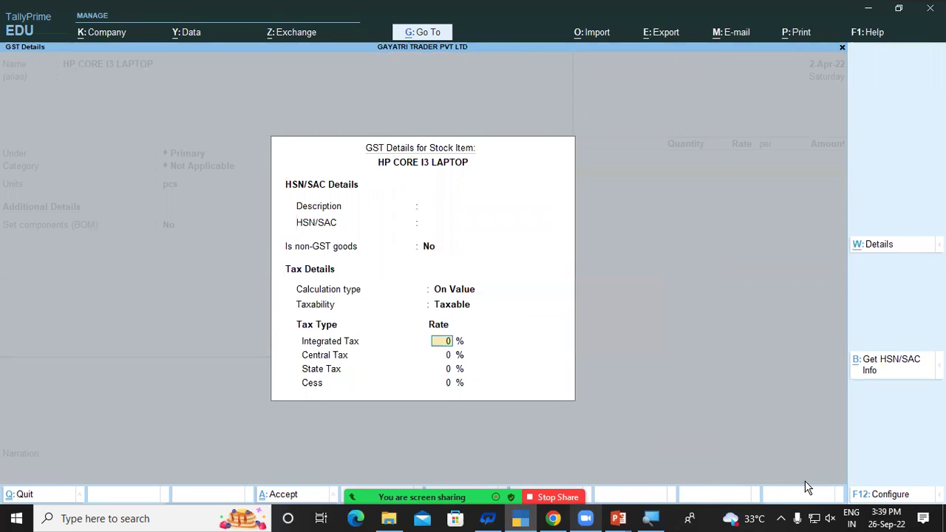
- Set the laptop's integrated tax rate to 18 %, keep the supply type Goods, and save the item with no rate of duty
type("18")
key("Return")
key("Return")
key("Return")
key("Return")
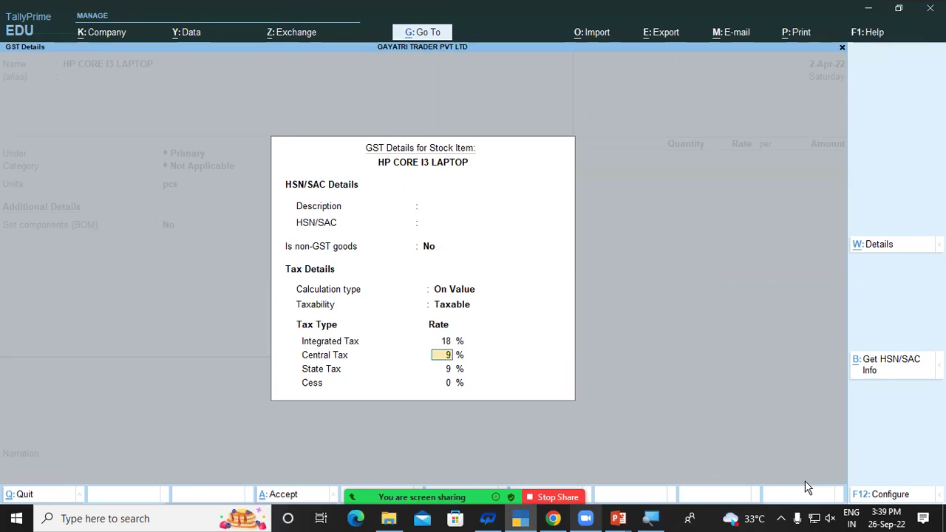
key("Return")
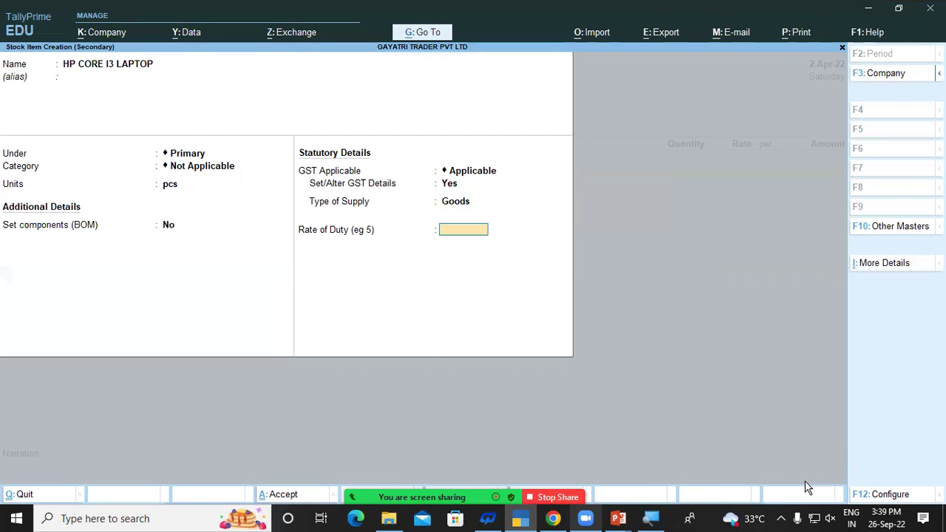
key("Return")
key("Return")
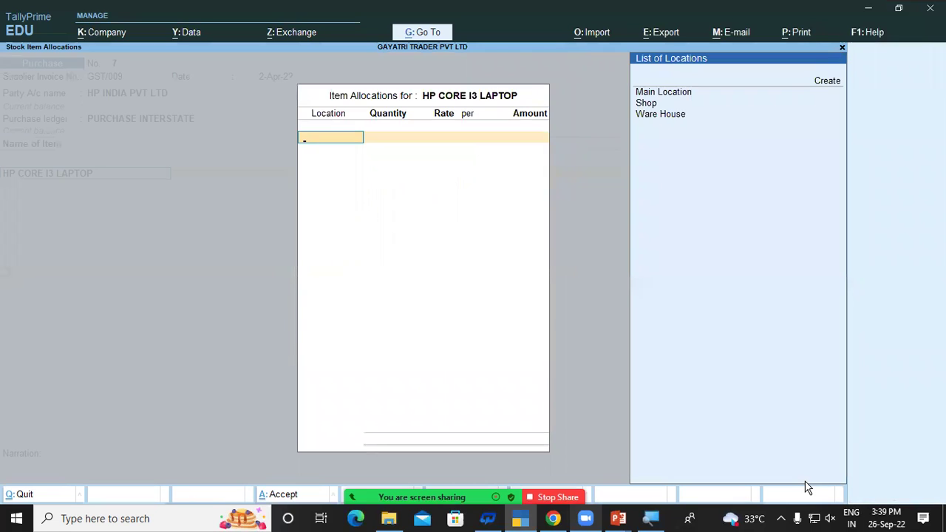
- Allocate 5 pcs of HP CORE I3 LAPTOP to Ware House at a rate of 24,500 and accept the item line
key("Down")
key("Down")
key("Return")
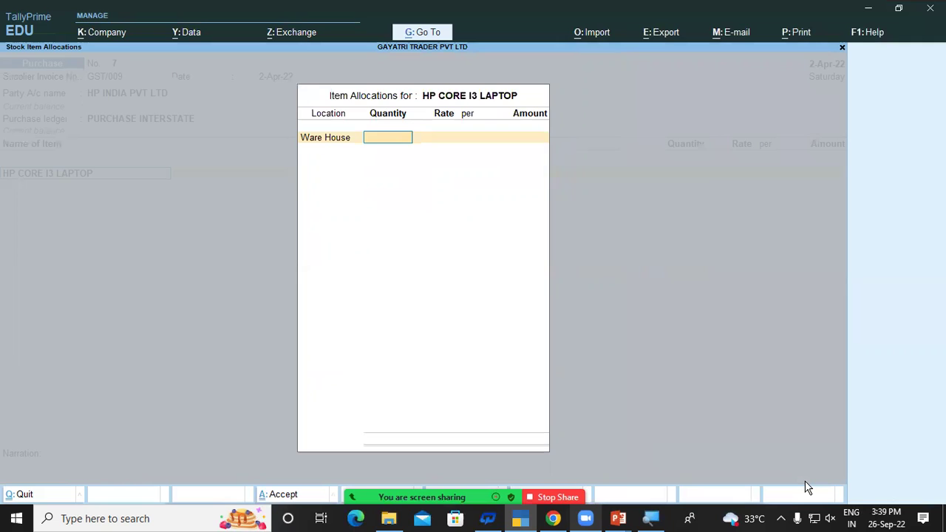
type("5")
key("Return")
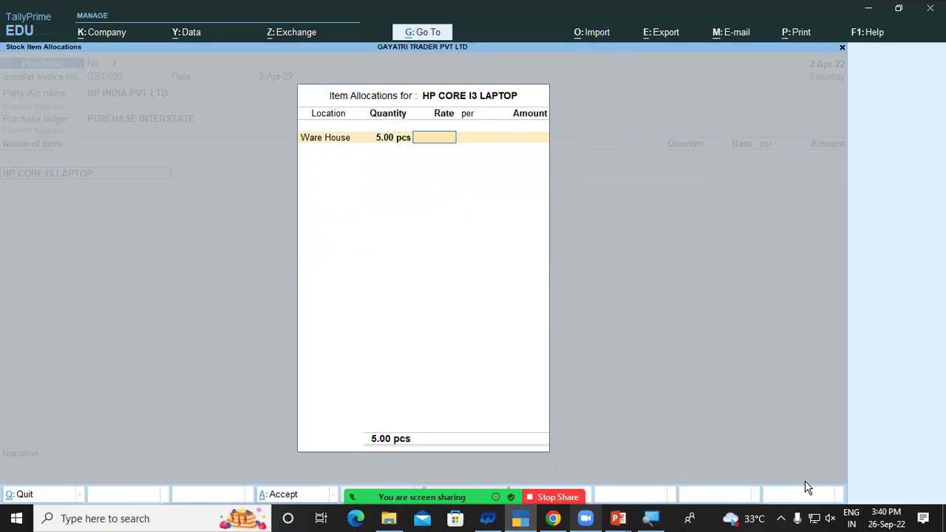
type("24500")
key("Return")
key("Return")
key("Return")
key("Return")
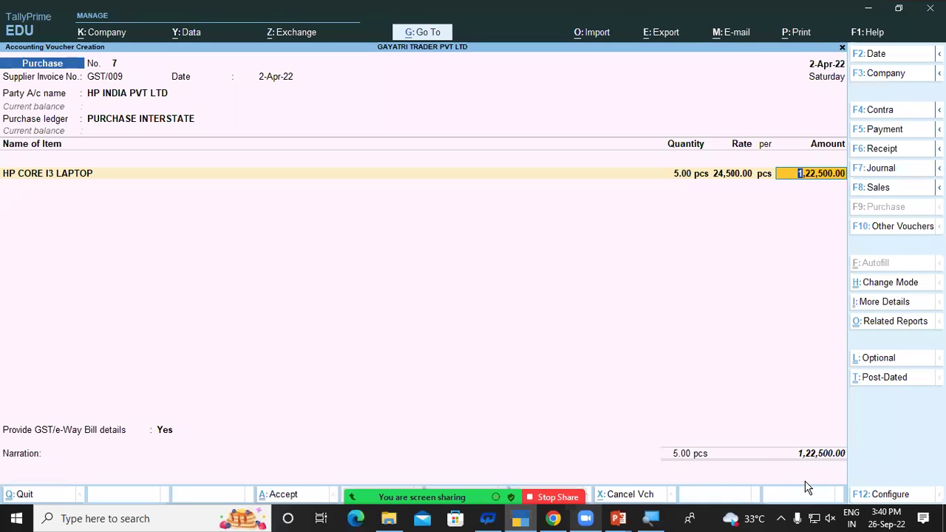
key("Return")
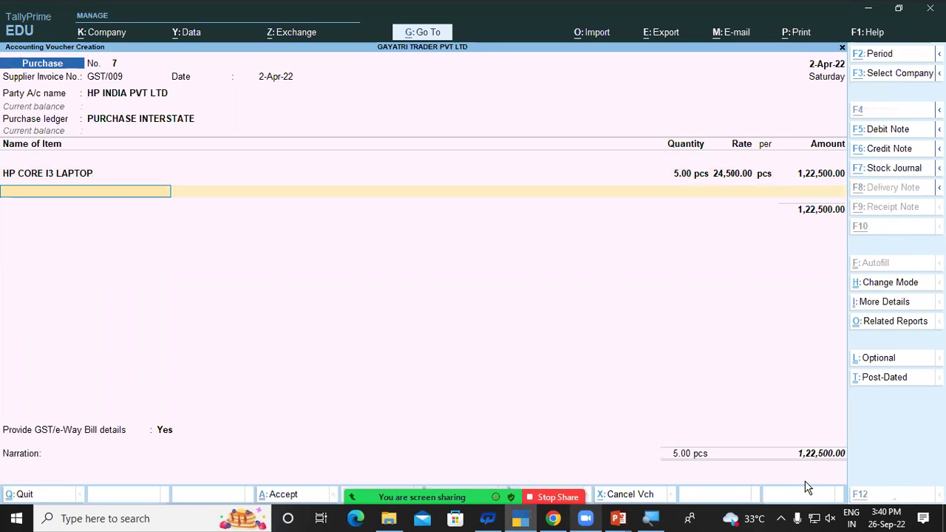
- Create a second stock item named HP LAZER JET 1020 PLUS PRINTER with no alias
key("alt+c")
type("HP LAZER")
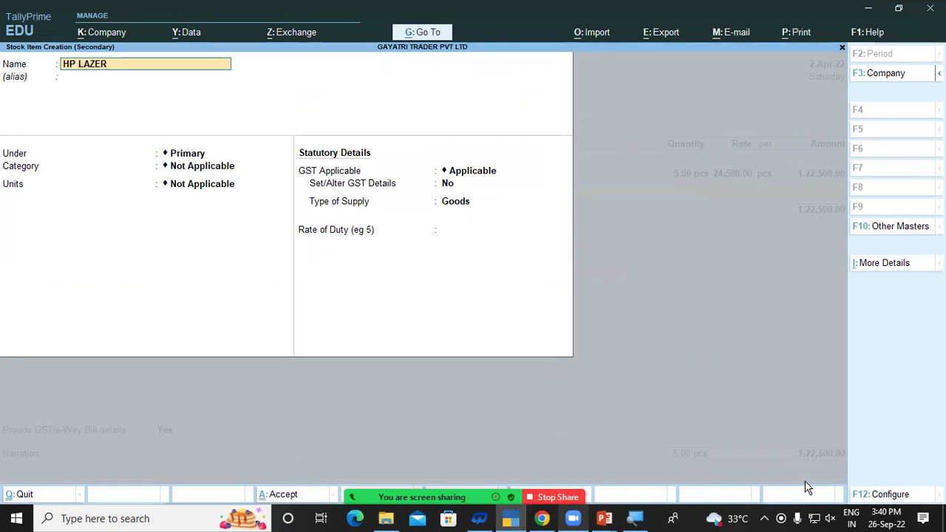
type(" JET 1020 PLUS PRINTER")
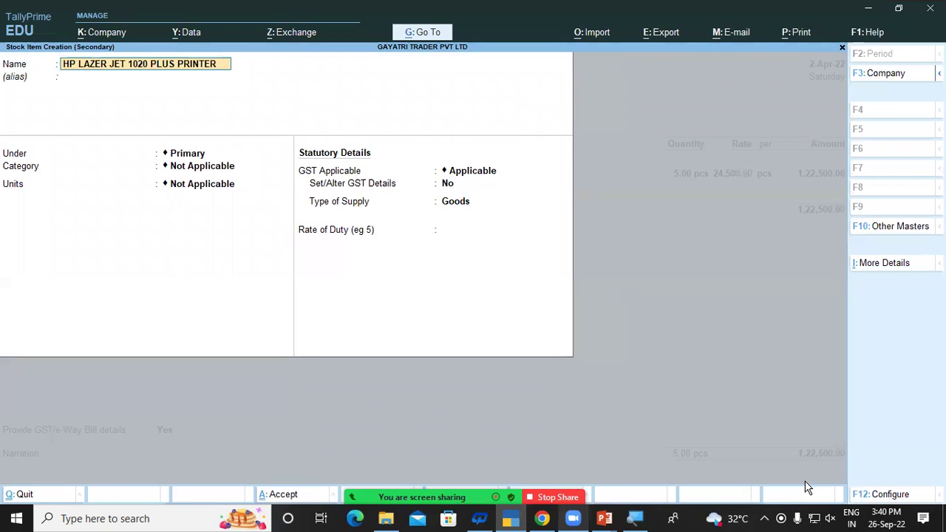
key("Return")
key("Return")
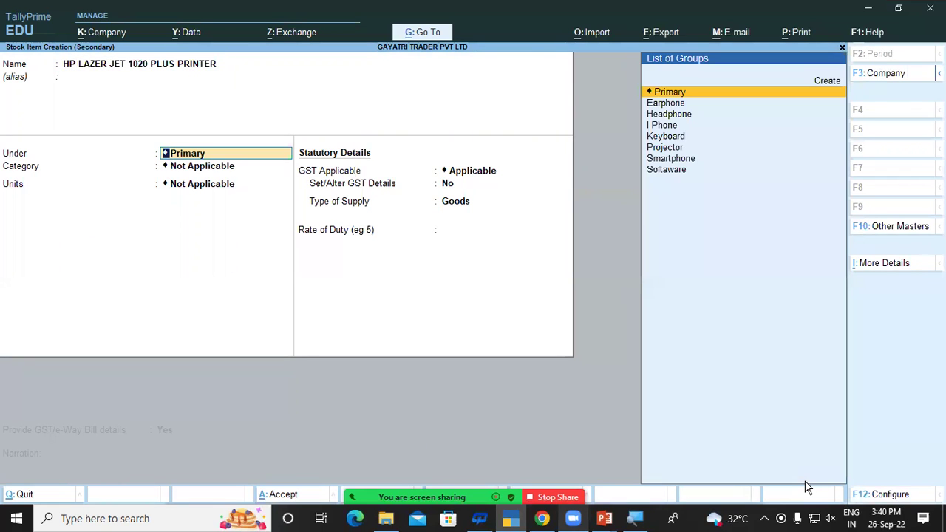
- Keep the printer under Primary with no category, set its units to pcs, and leave components at No and GST applicable
key("Down")
key("Down")
key("Down")
key("Down")
key("Up")
key("Up")
key("Up")
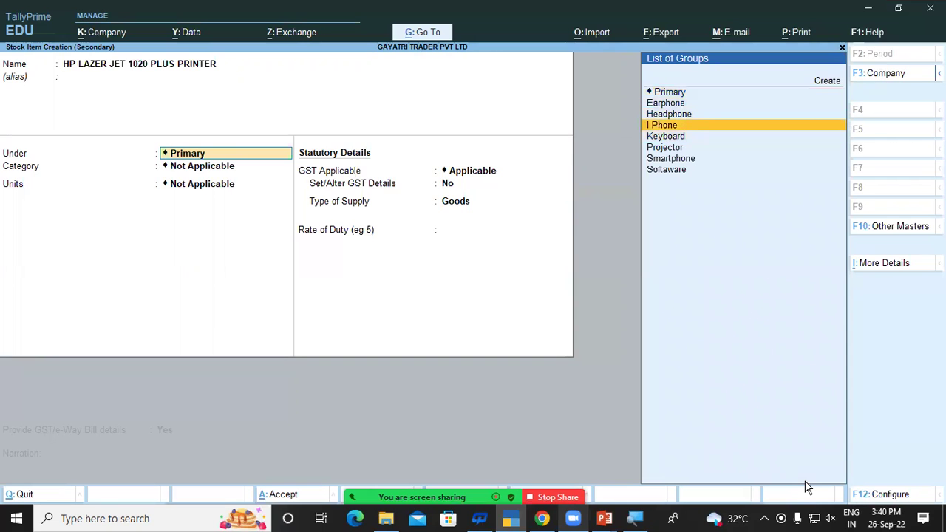
key("Up")
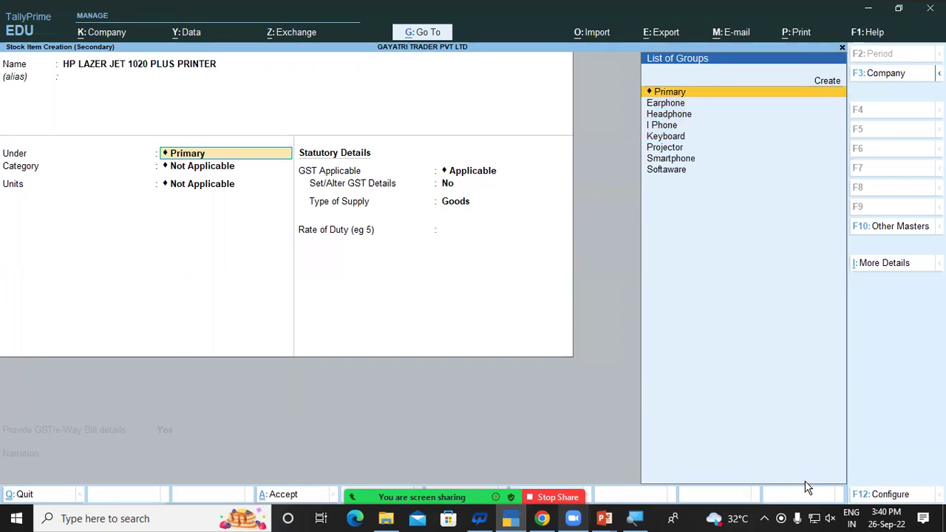
key("Return")
key("Return")
key("Down")
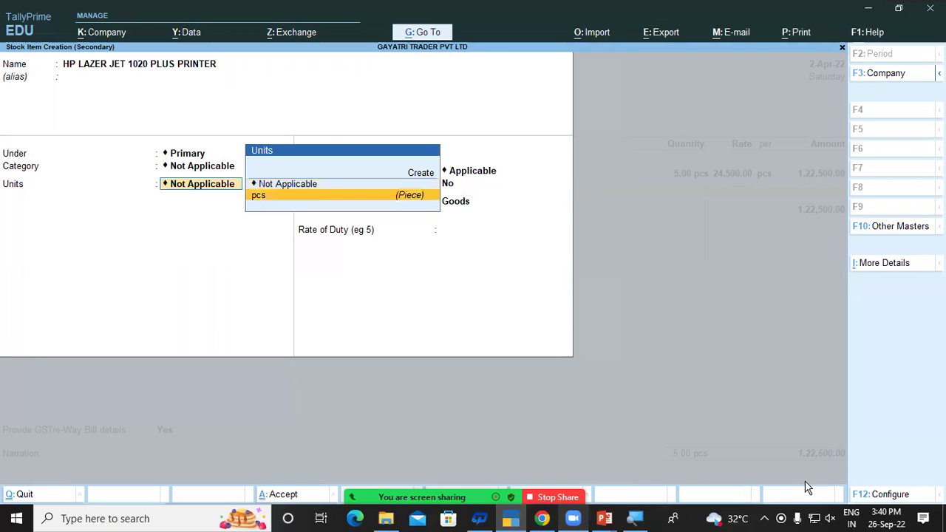
key("Return")
key("Return")
key("Return")
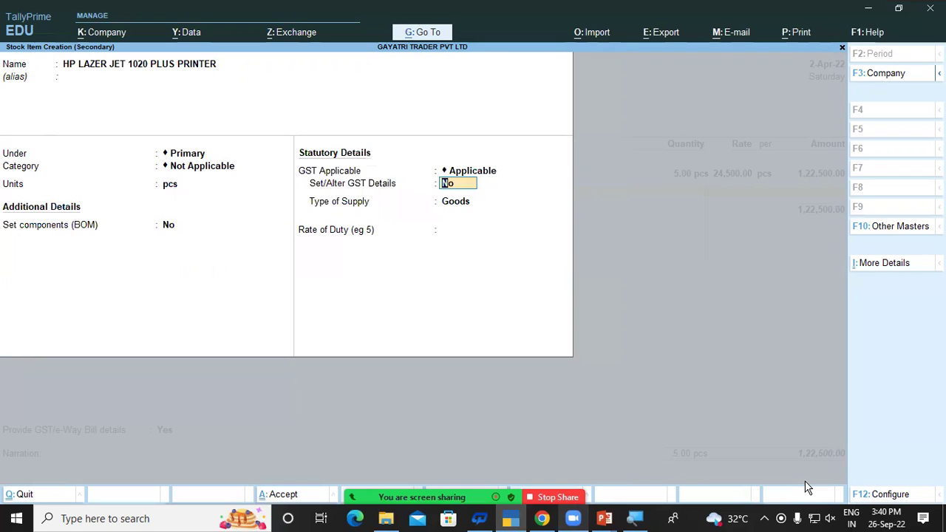
- Enable GST details for the printer, leaving HSN/SAC blank, with calculation On Value and taxability Taxable
key("y")
key("Return")
key("Return")
key("Return")
key("Return")
key("Down")
key("Down")
key("Down")
key("Return")
- Set the printer's integrated tax rate to 18 %, keep the supply type Goods, and save the item with no rate of duty
type("1")
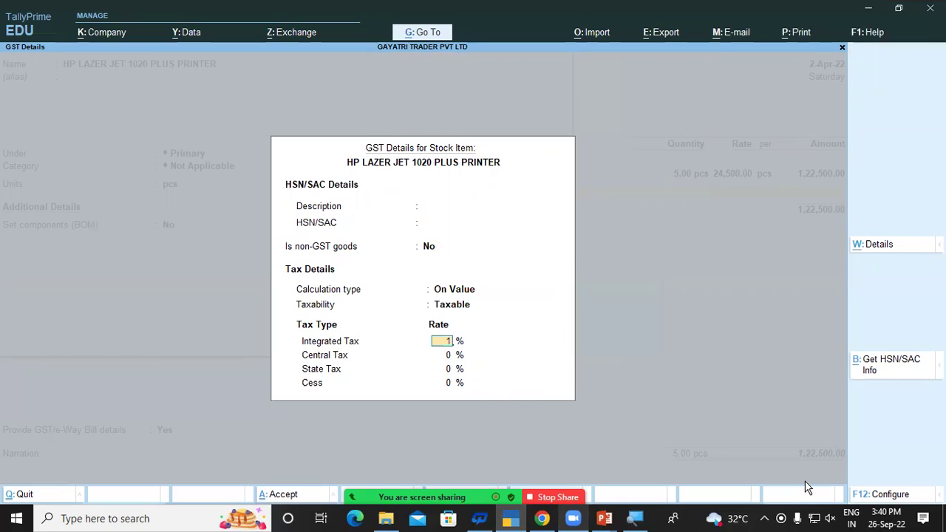
type("8")
key("Return")
key("Return")
key("Return")
key("Return")
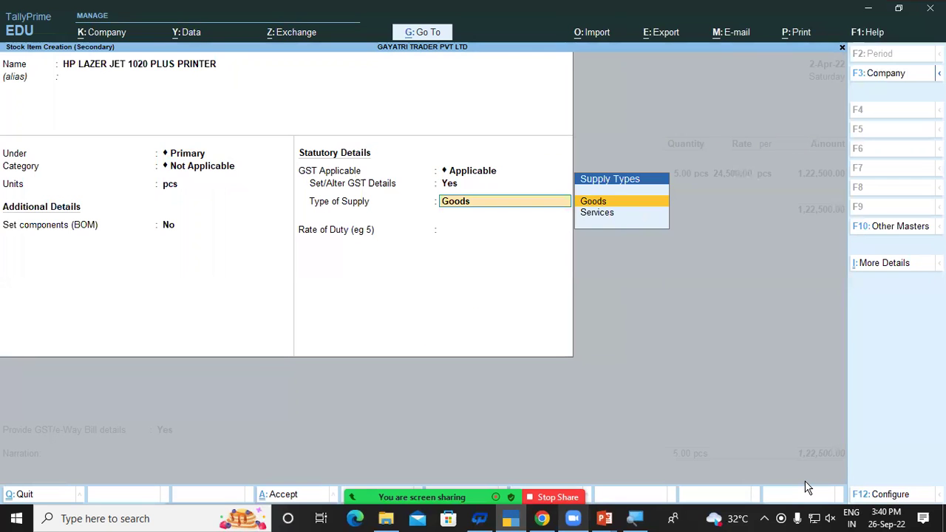
key("Return")
key("Return")
key("Return")
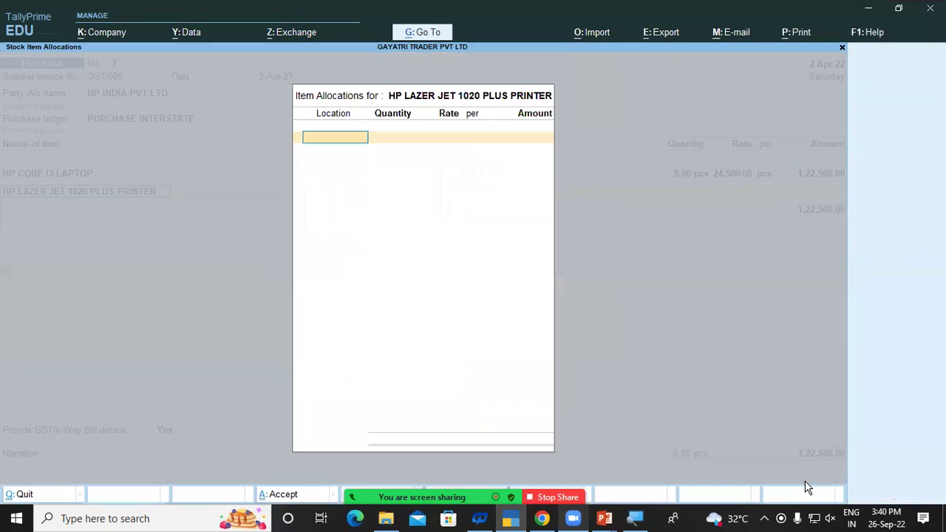
- Allocate 5 pcs of HP LAZER JET 1020 PLUS PRINTER to Ware House at a rate of 8,200 and end the item list
key("Down")
key("Down")
key("Down")
key("Return")
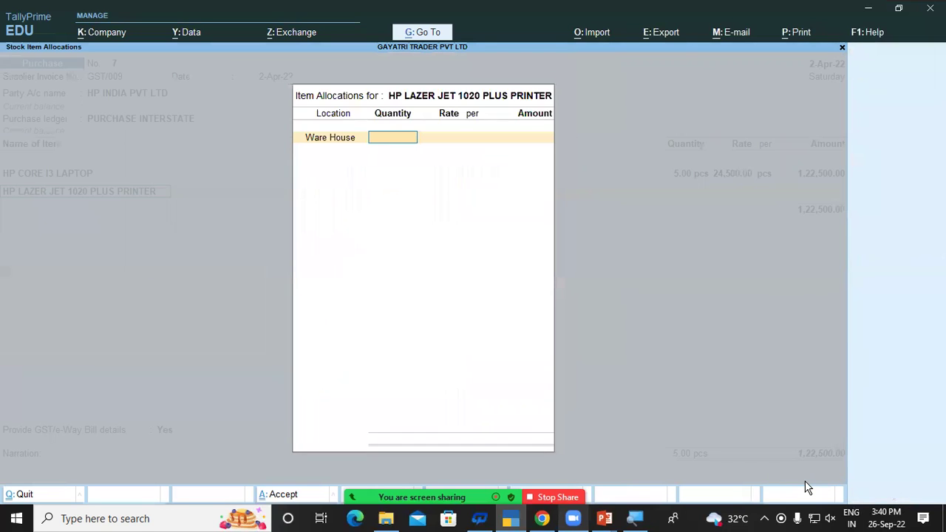
type("5")
key("Return")
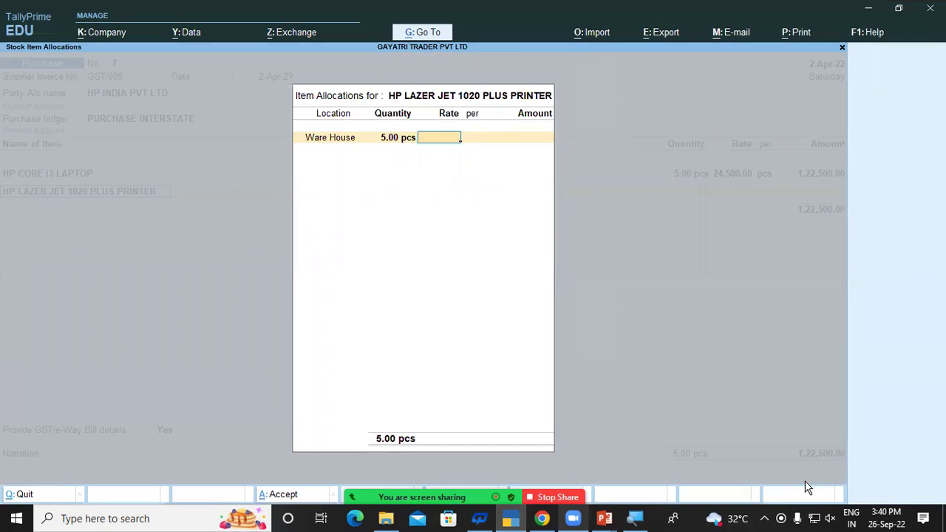
type("8,200")
key("Return")
key("Return")
key("Return")
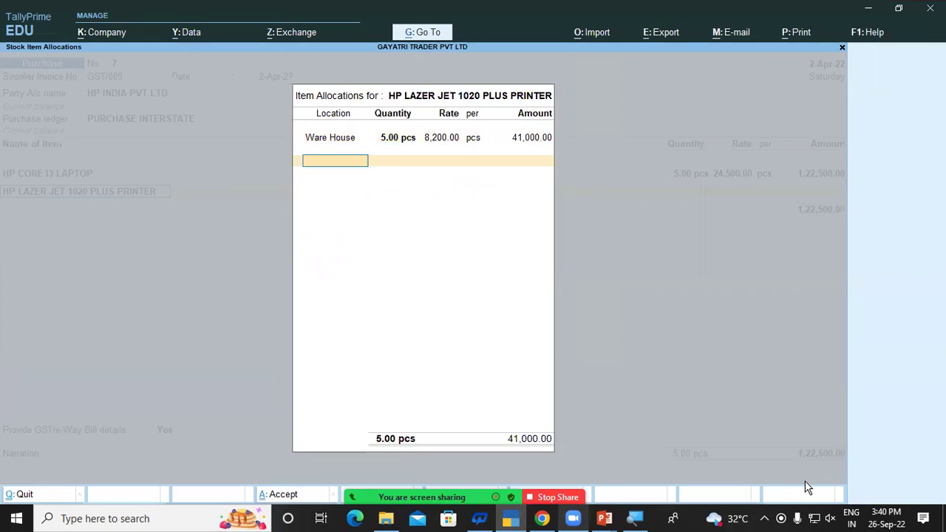
key("Return")
key("Return")
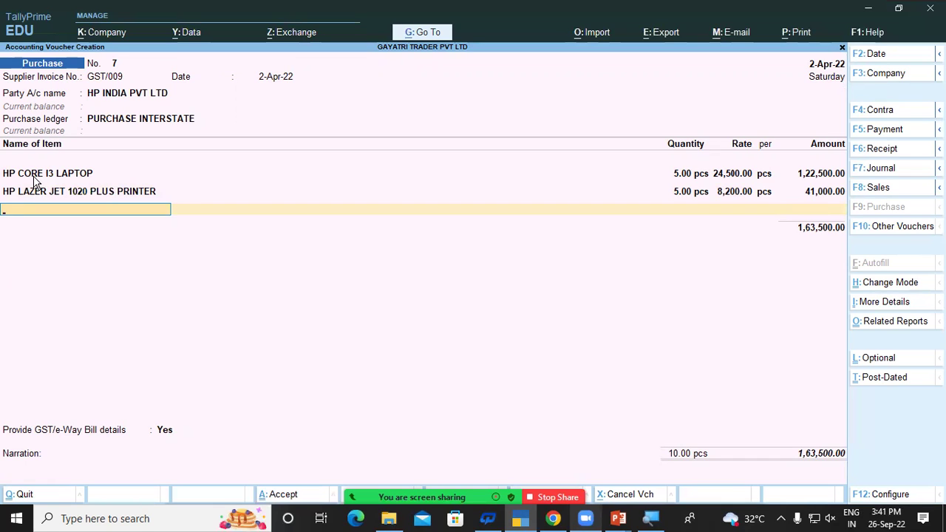
key("Return")
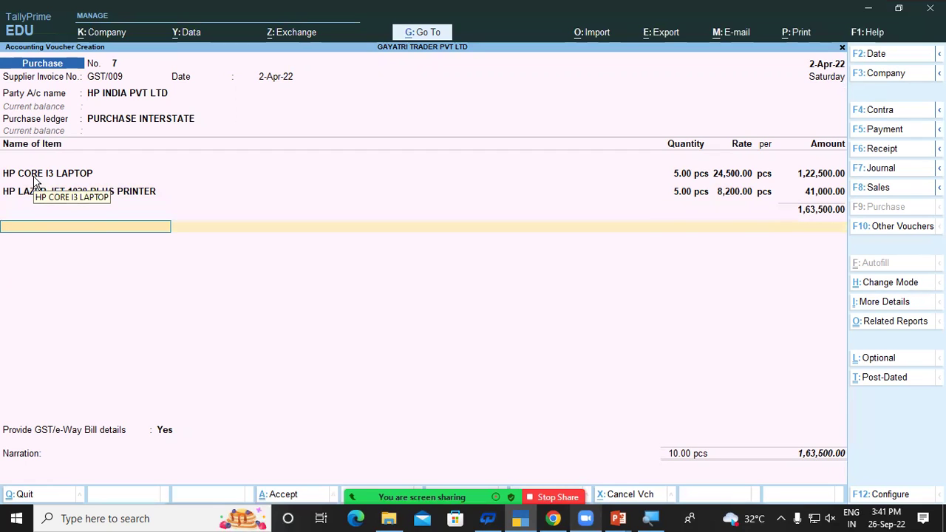
- Add the Central Tax and Sgst ledgers below the purchased items, leaving both amounts blank
type("C")
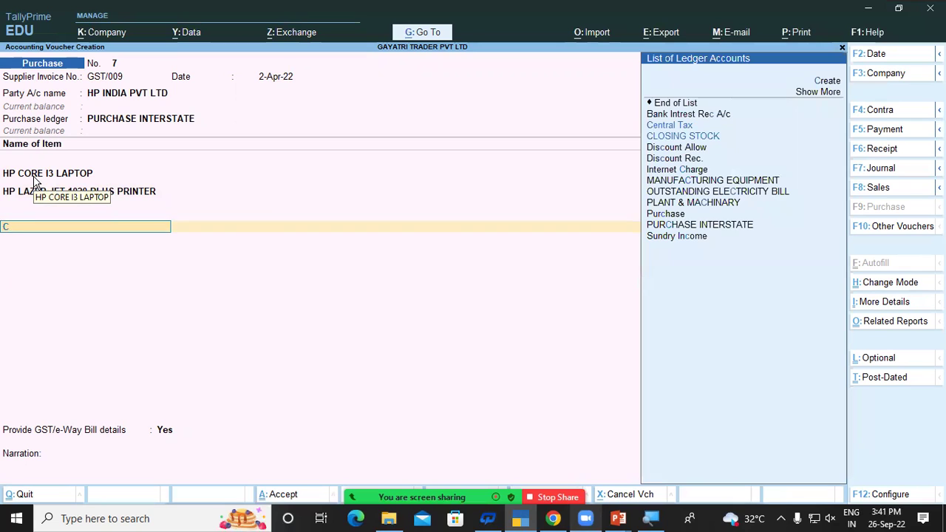
key("Down")
key("Up")
key("Return")
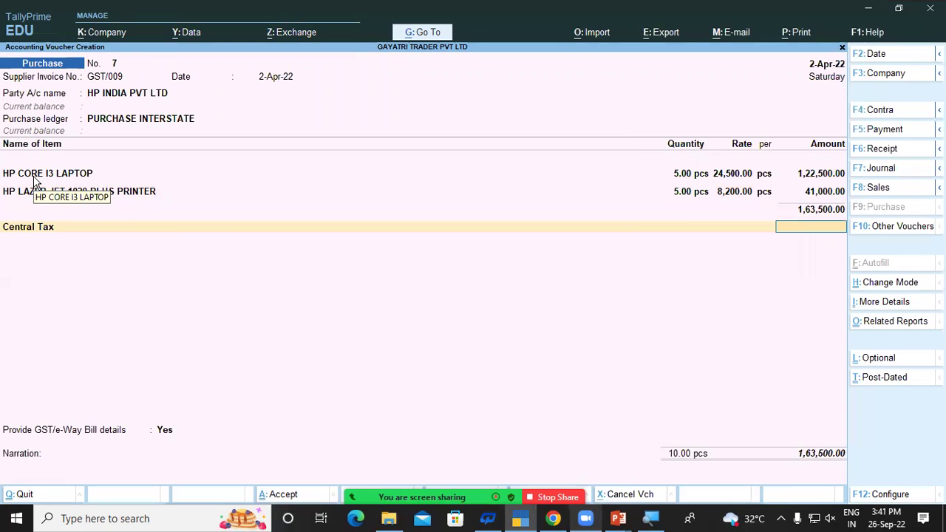
key("Return")
type("S")
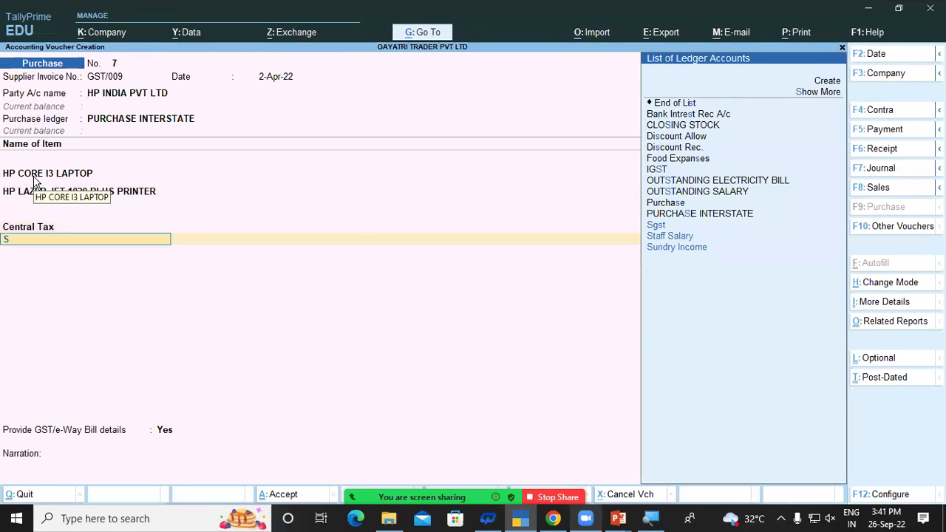
key("Down")
key("Up")
key("Return")
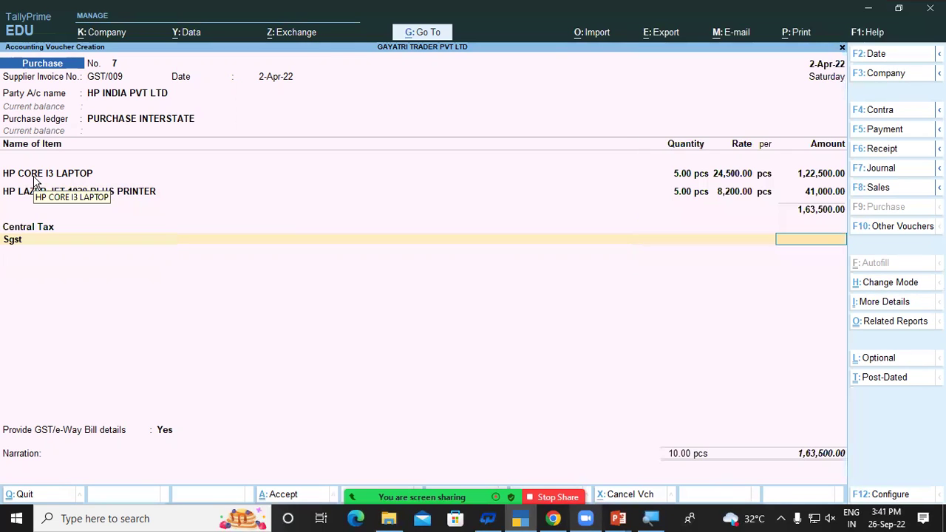
key("Return")
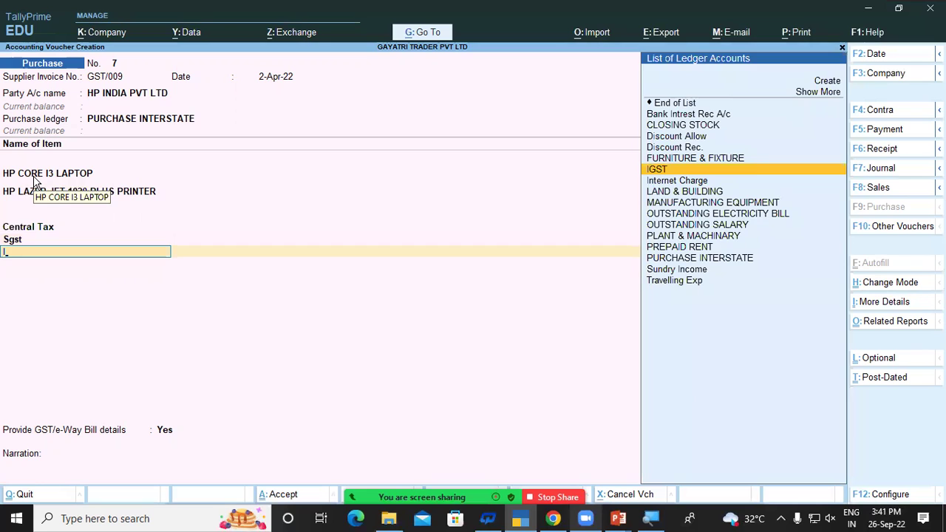
- Add the IGST ledger with its calculated amount, end the ledger list, and set Provide GST/e-Way Bill details to No
key("Return")
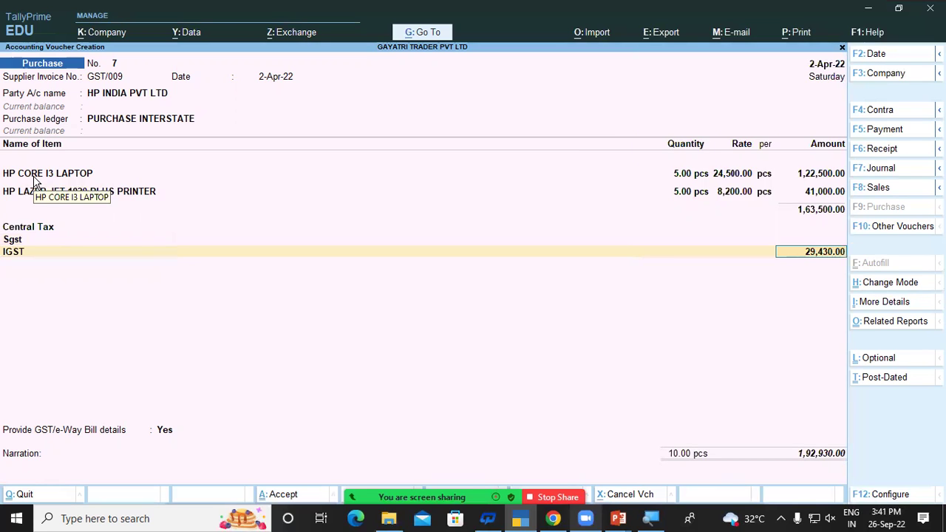
key("Return")
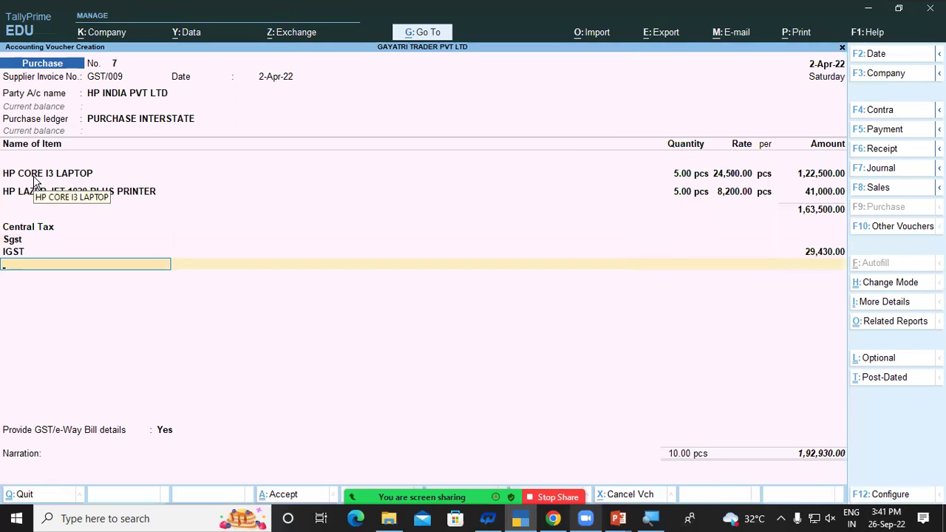
key("Return")
key("Up")
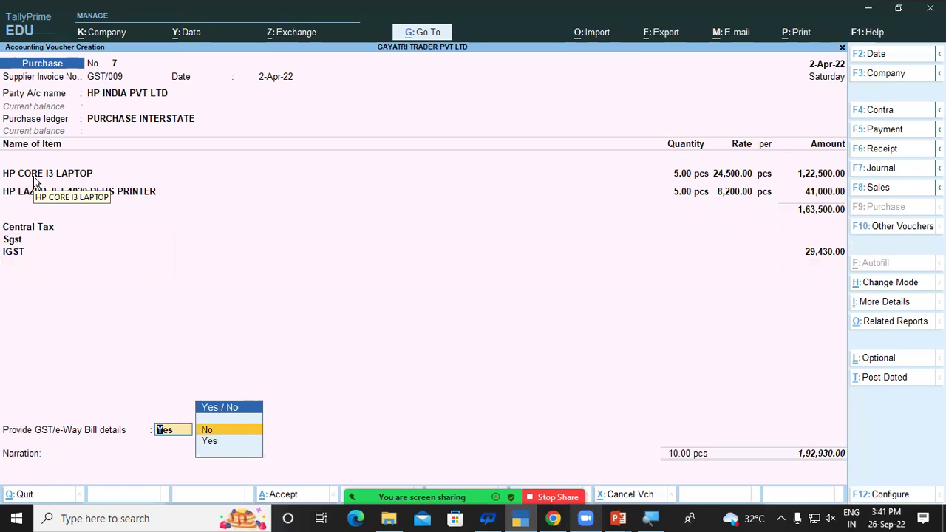
key("Return")
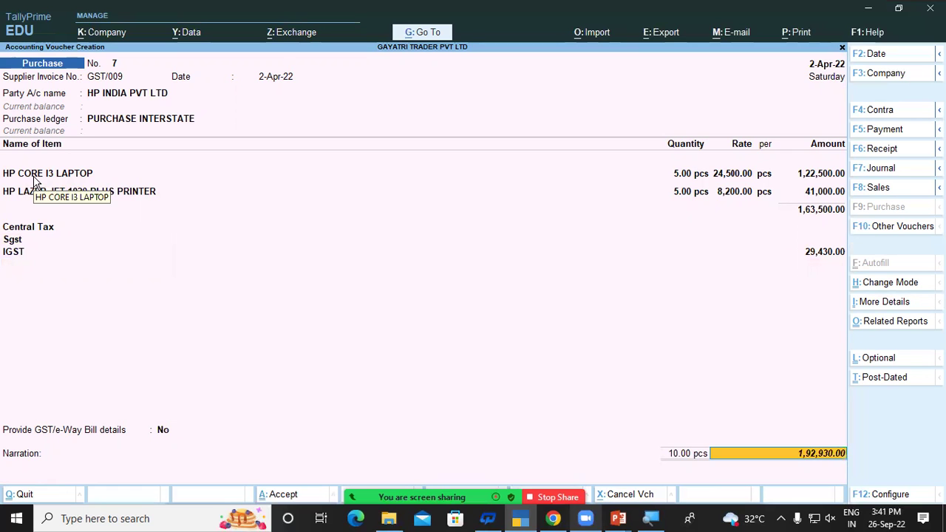
- Assign the full bill amount to new reference GST/009 without credit days, leave the narration blank, and save the purchase voucher
key("Return")
key("Return")
key("Return")
key("Return")
key("Return")
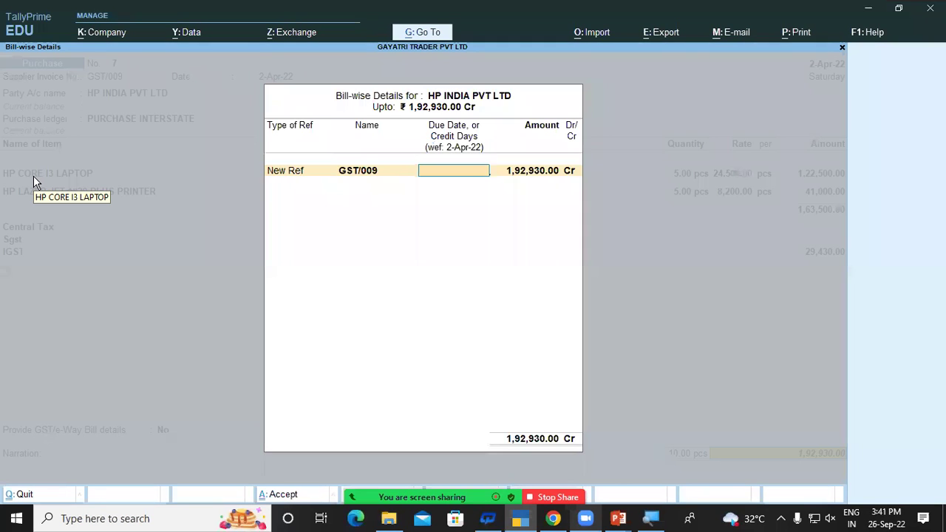
key("Return")
key("Return")
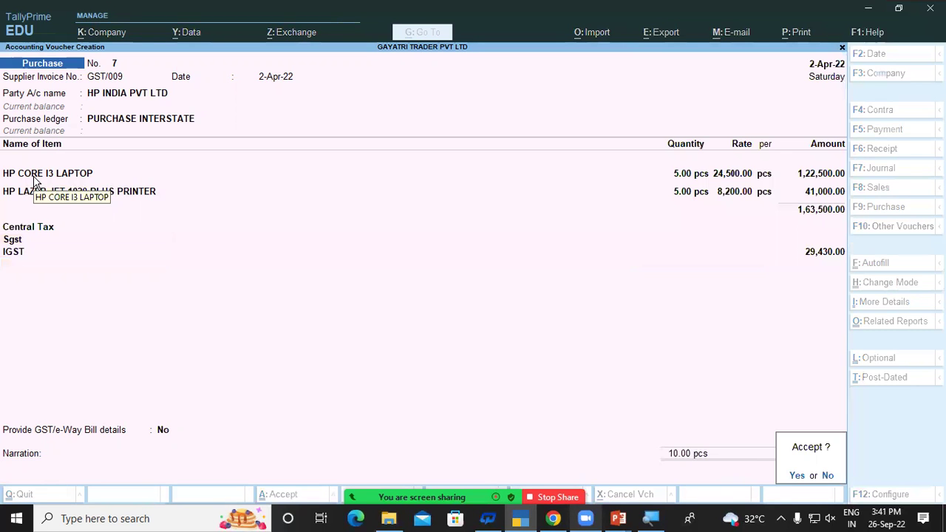
key("Return")
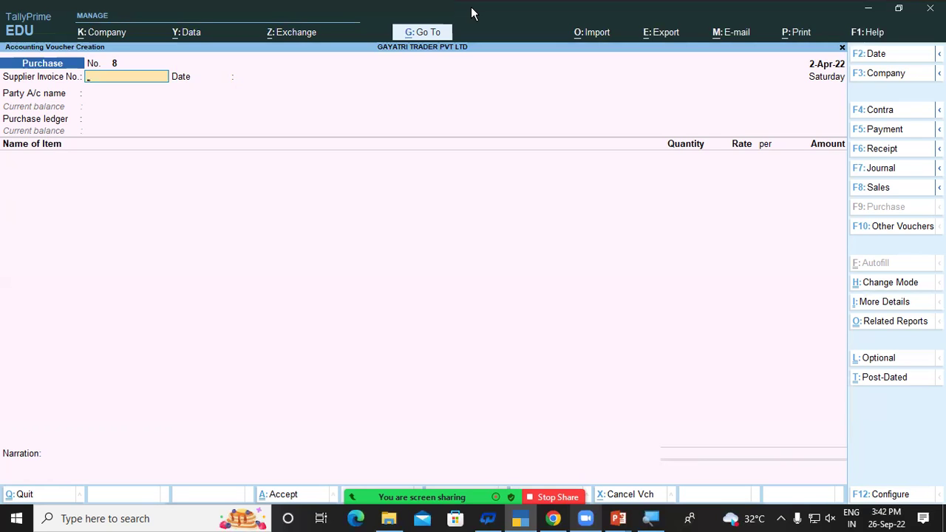
- Leave the supplier invoice number and date blank, and create a party ledger named I BALL TECHNOLOGY under Sundry Creditors
key("Return")
key("Return")
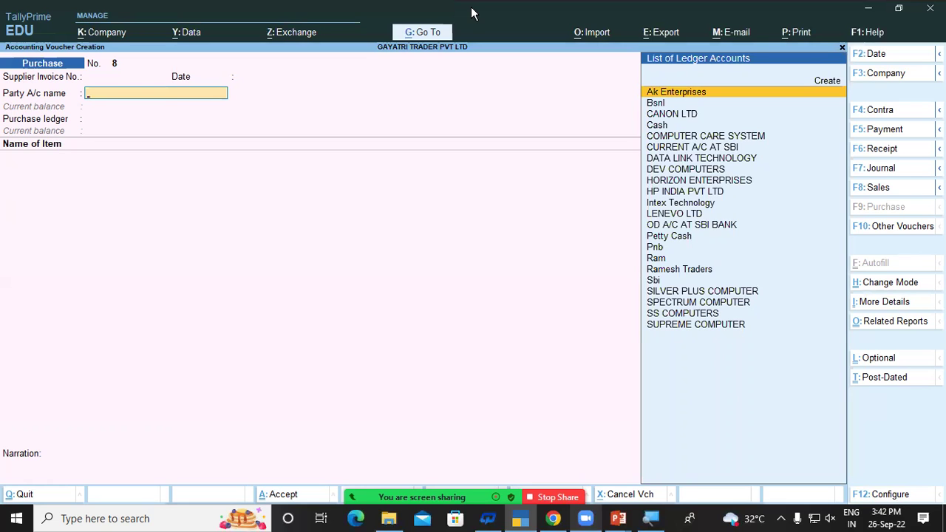
key("alt+c")
type("I BALL TECHNOLOGY")
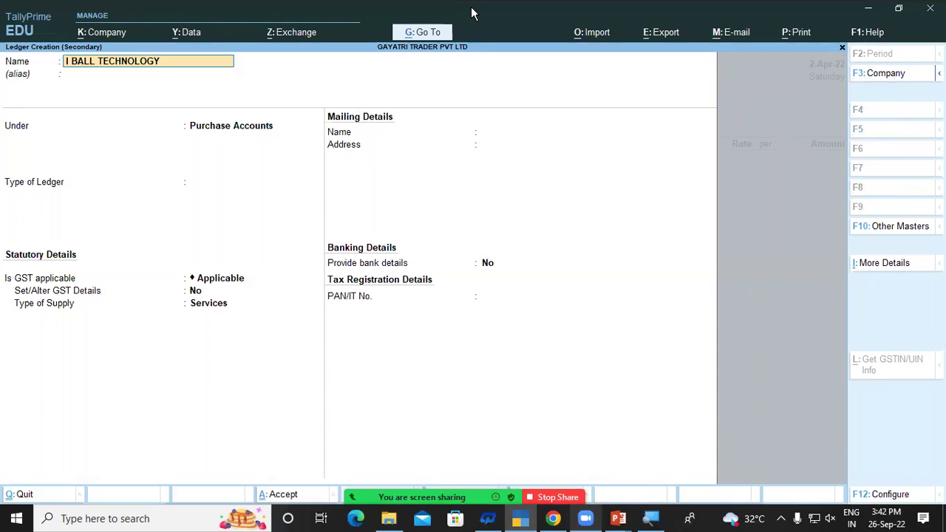
key("Return")
type("S")
key("Down")
key("Down")
key("Down")
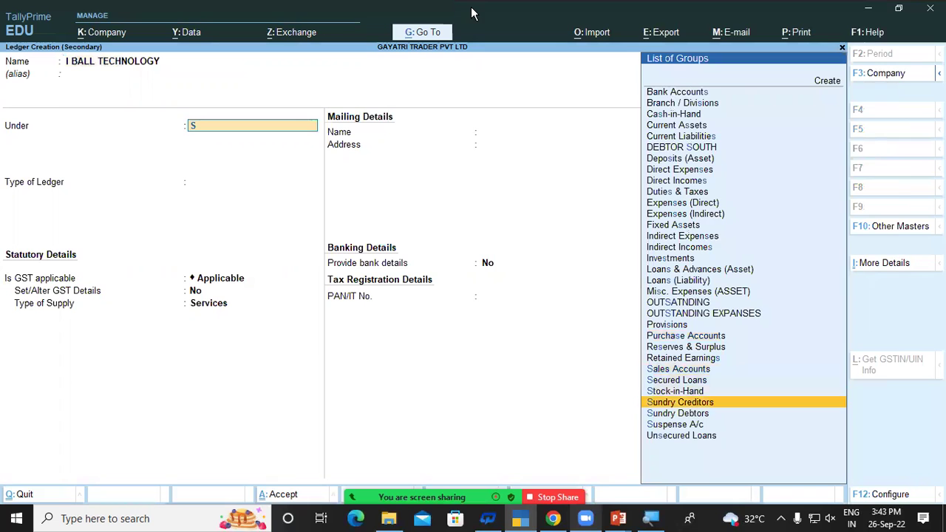
key("Return")
- Keep the new ledger's bill-by-bill and mailing defaults, set its state to Maharashtra, and save it
key("Return")
key("Return")
key("Return")
key("Return")
key("Return")
key("Return")
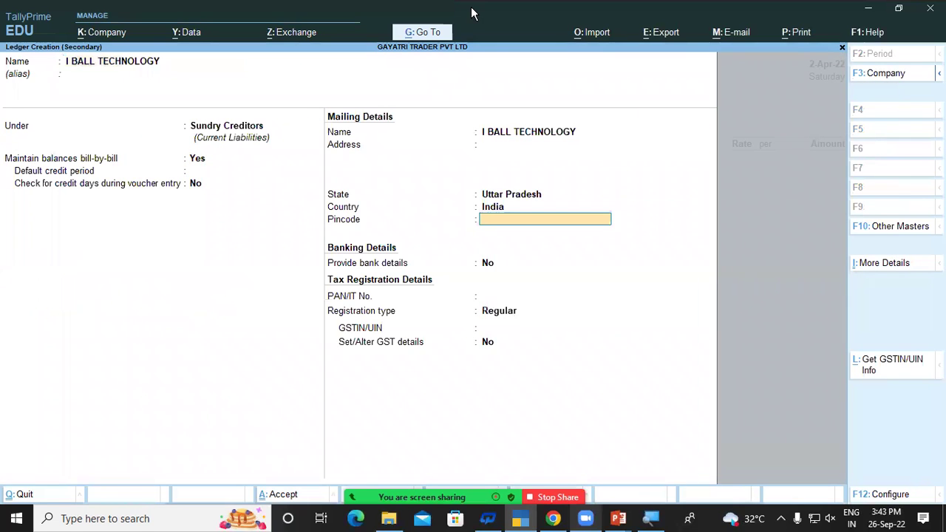
key("BackSpace")
key("BackSpace")
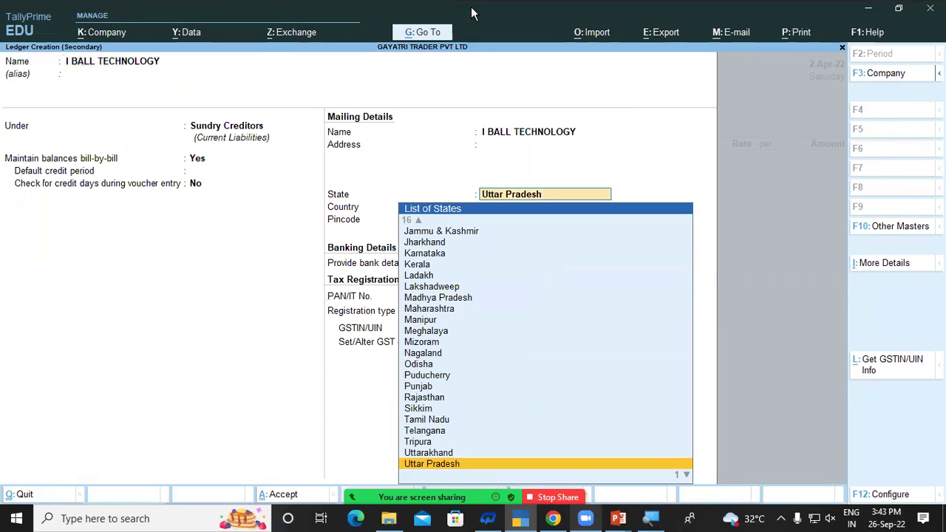
type("MA")
key("Down")
key("Down")
key("Return")
key("Return")
key("ctrl+a")
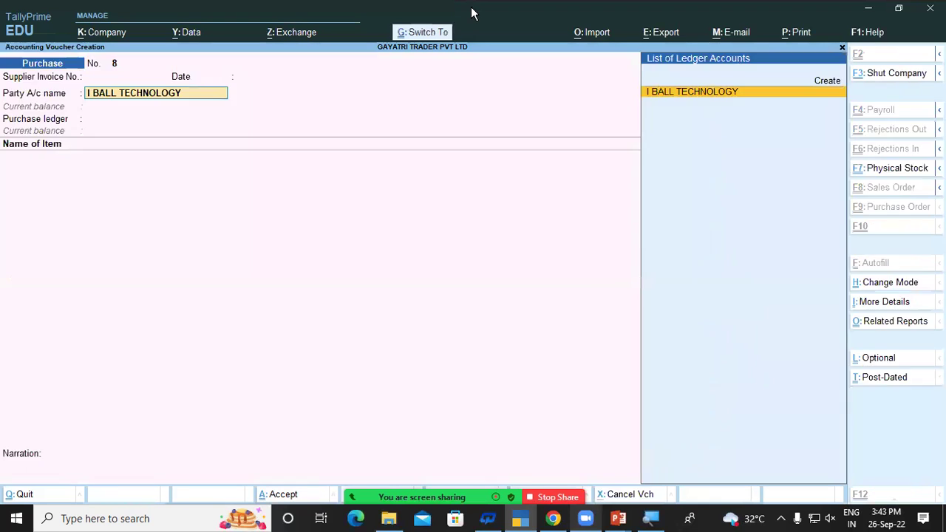
- Use I BALL TECHNOLOGY as the party, accept its party details unchanged, and choose PURCHASE INTERSTATE as the purchase ledger
key("Return")
key("Escape")
key("Return")
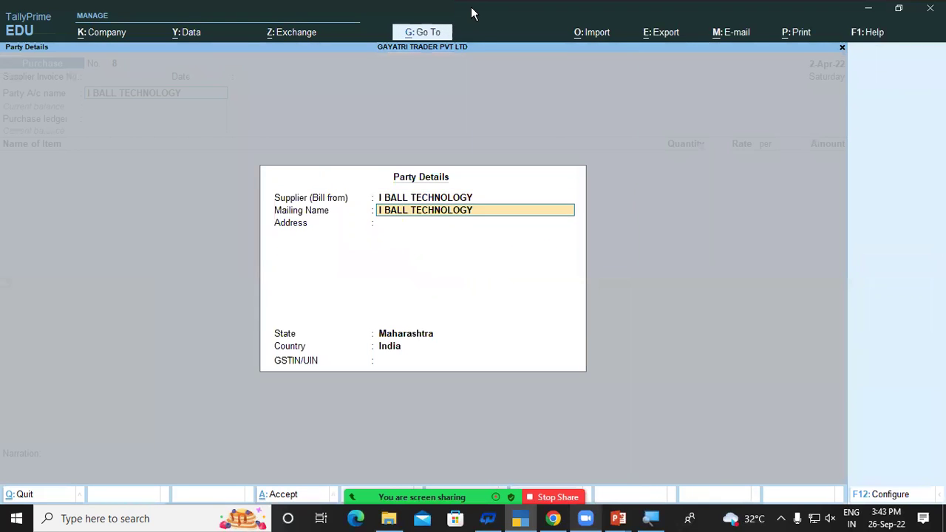
key("Return")
key("Return")
key("ctrl+a")
key("Down")
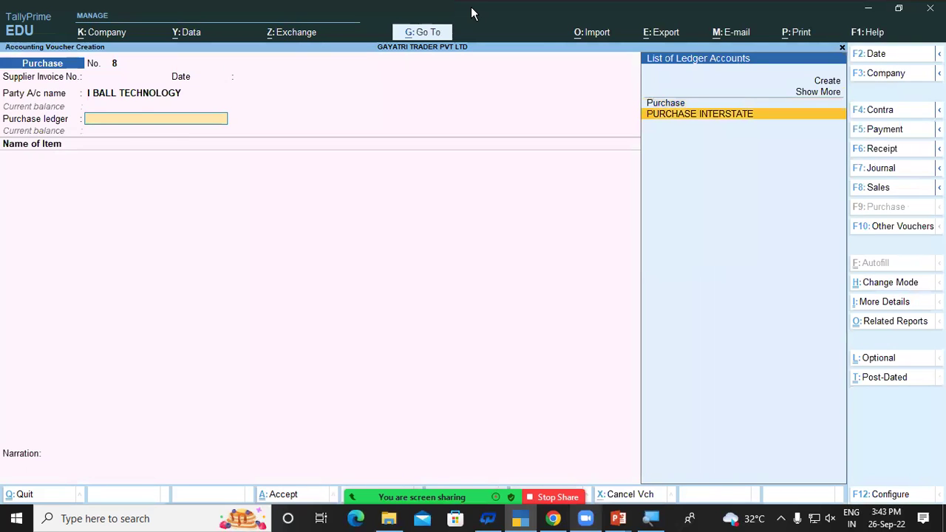
key("Return")
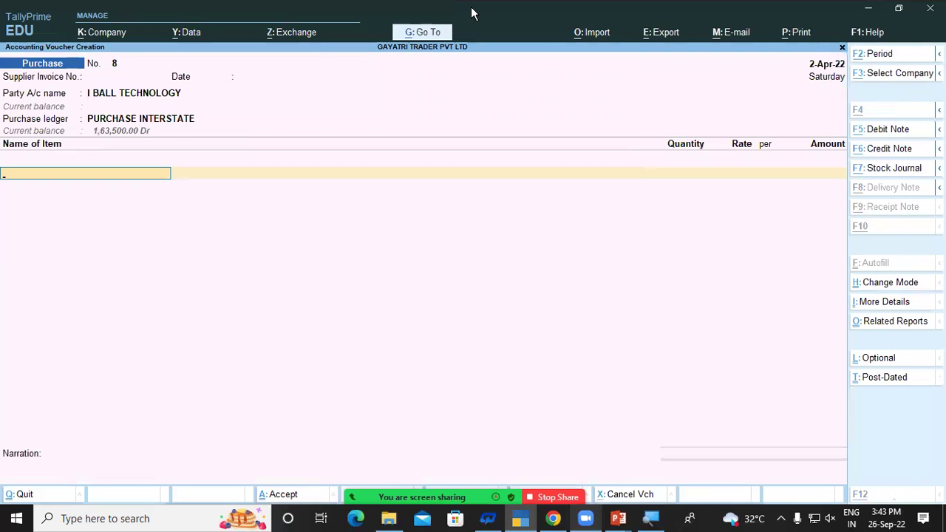
- Create a stock item named I BALL DUO 111 WIRELESS COMBO from the voucher's first item line
key("alt+c")
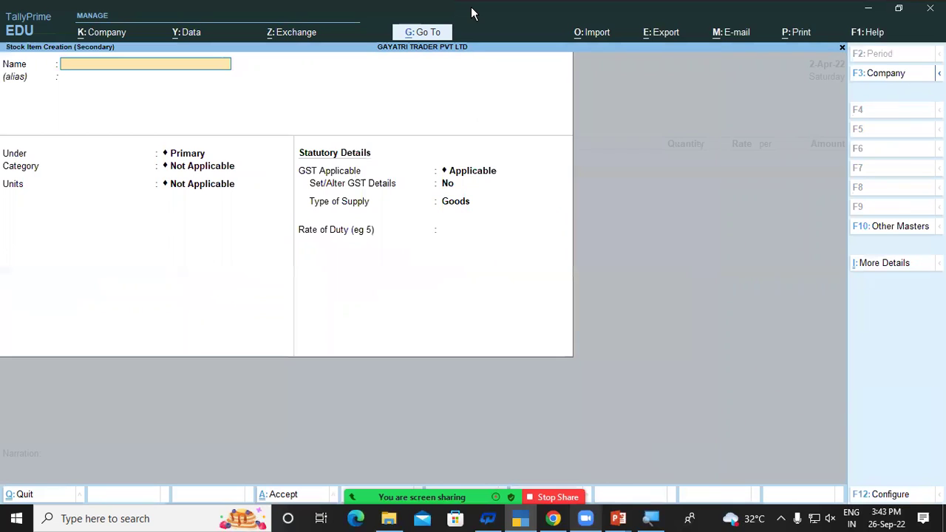
type("I BALL DUO 111")
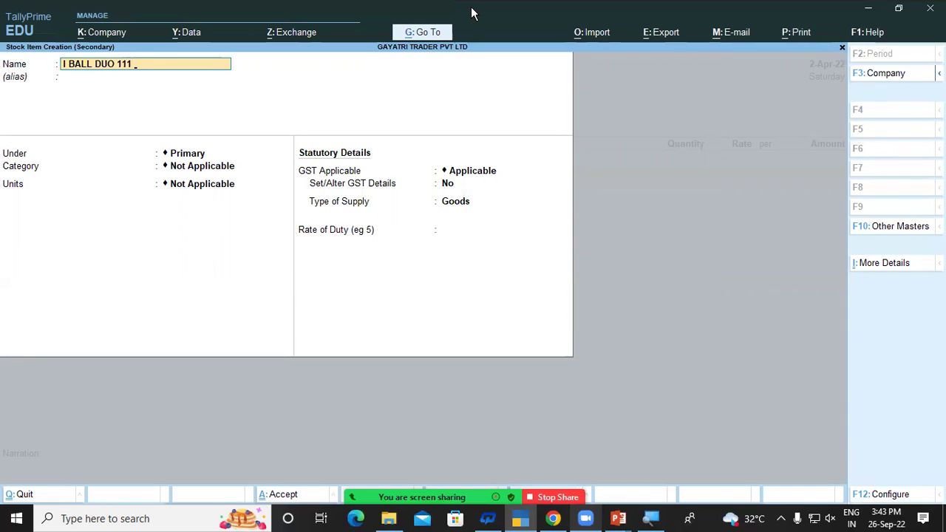
type("WIRELESS COMBO")
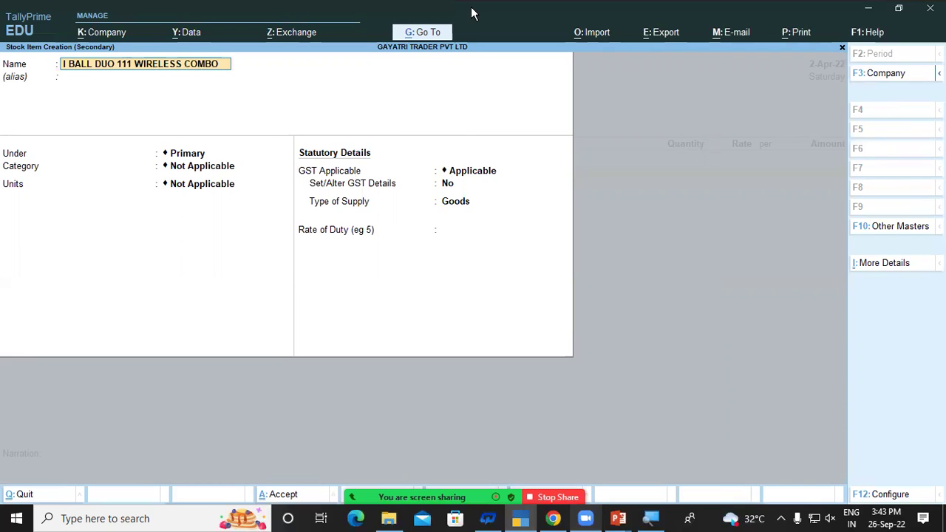
key("Return")
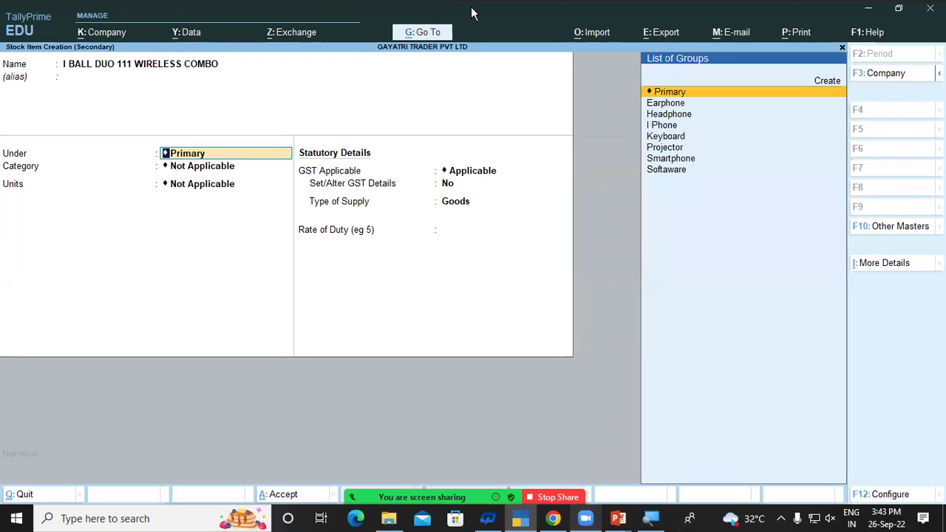
- Place the combo item under Keyboard with no category, units pcs and components No, keeping GST applicable
key("Down")
key("Down")
key("Down")
key("Down")
key("Return")
key("Return")
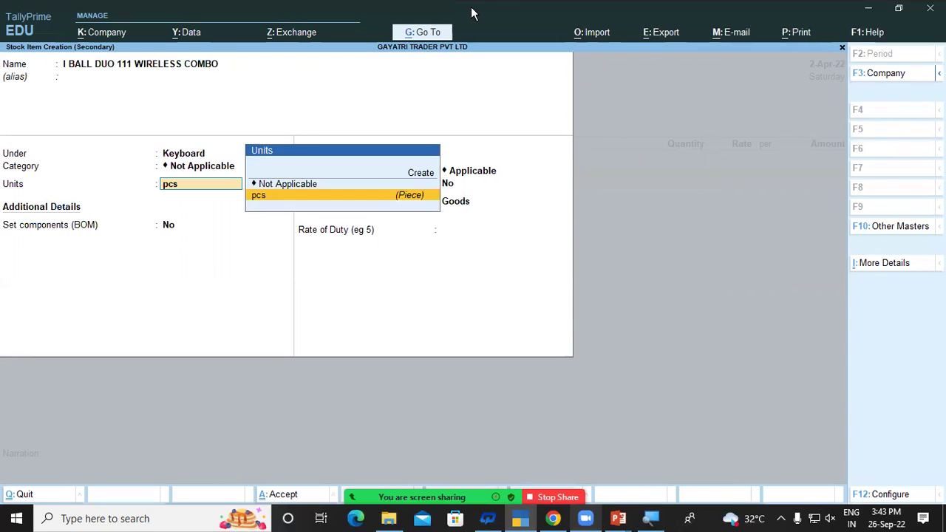
key("Return")
key("Return")
key("Return")
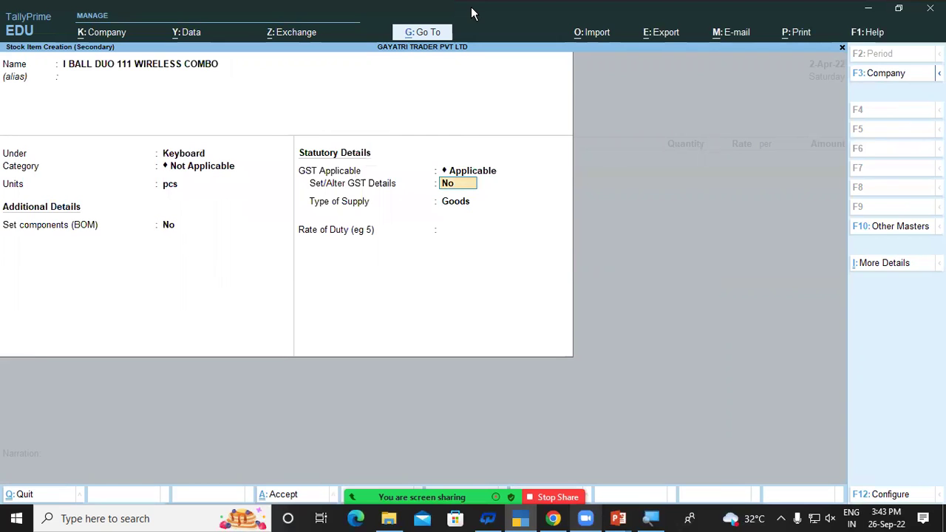
- Enable GST details for the combo item, leaving HSN/SAC blank, with non-GST goods No, calculation On Value and taxability Taxable
key("y")
key("Return")
key("Return")
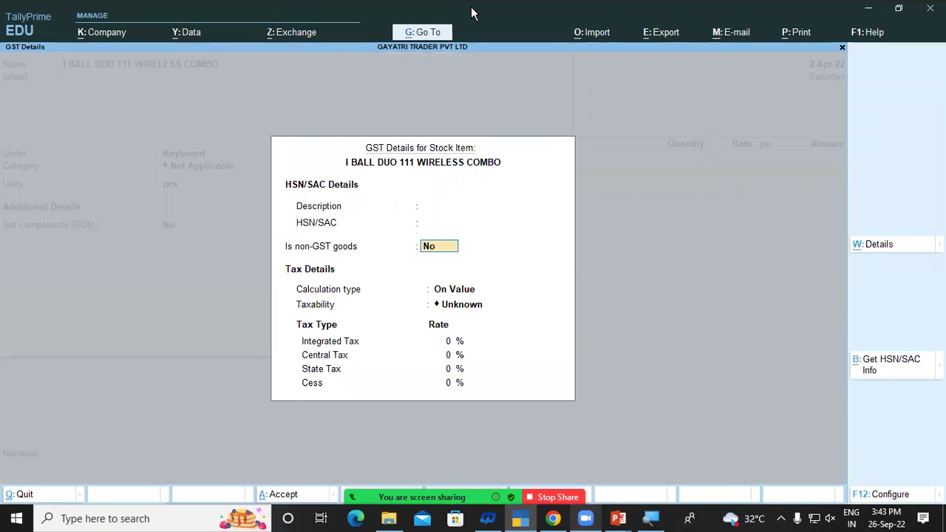
key("Return")
key("Return")
key("Down")
key("Down")
key("Down")
key("Return")
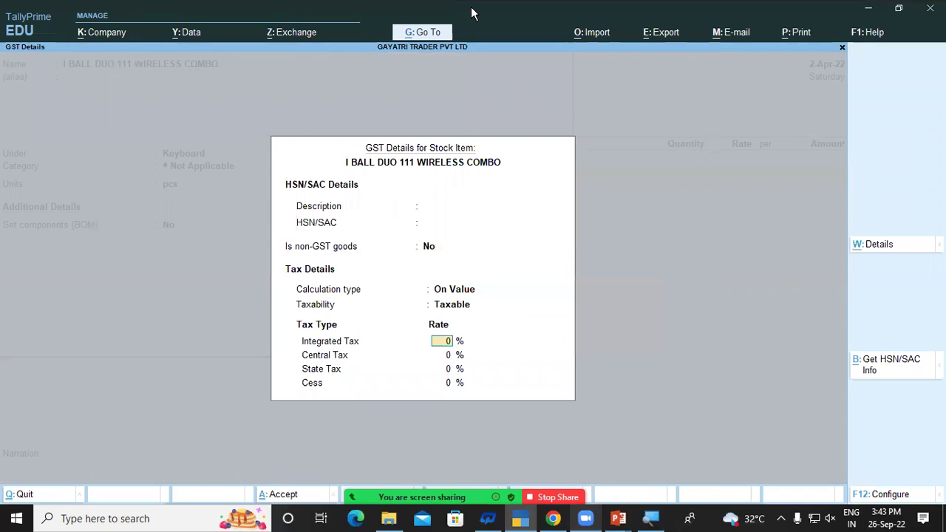
- Set the combo item's integrated tax rate to 18 %, keep the supply type Goods, and save the item
type("18")
key("Return")
key("Return")
key("Return")
key("Return")
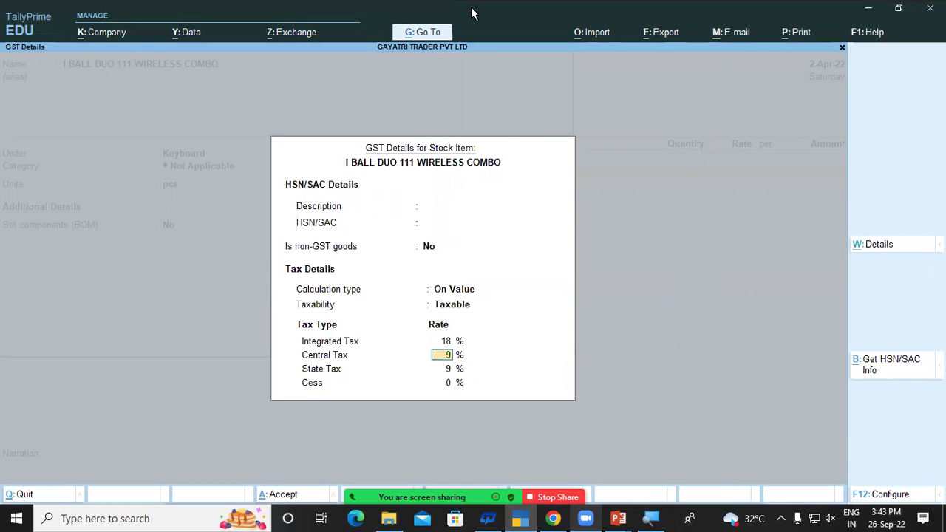
key("Return")
key("Return")
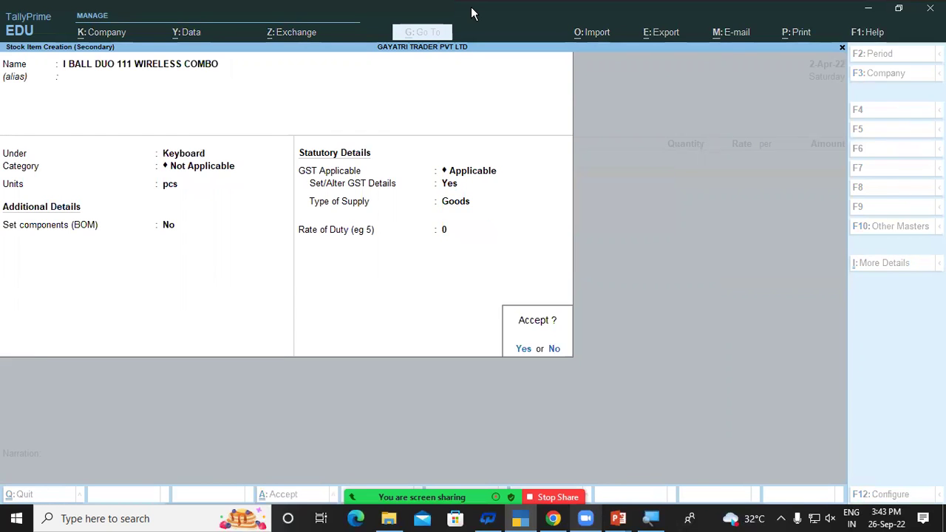
key("Return")
- Allocate 10 pcs of I BALL DUO 111 WIRELESS COMBO to Ware House at a rate of 1,050
key("Down")
key("Down")
key("Down")
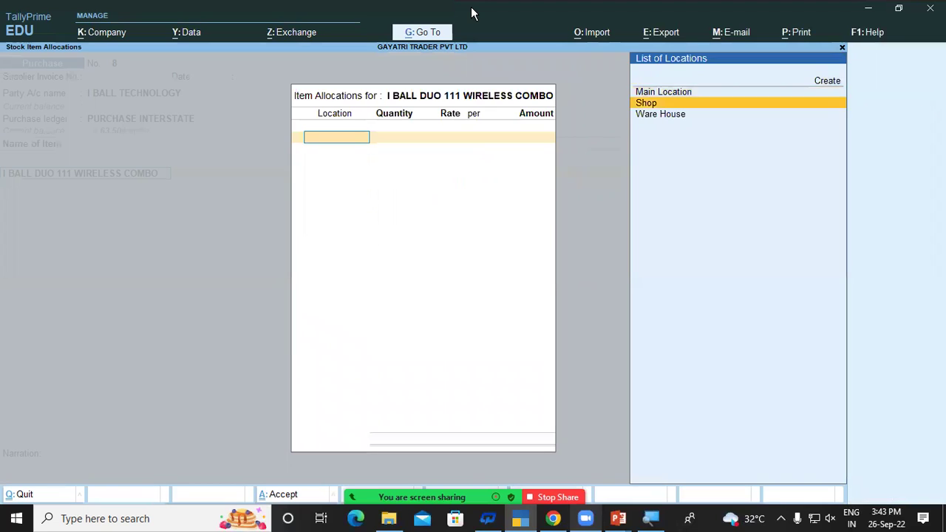
key("Return")
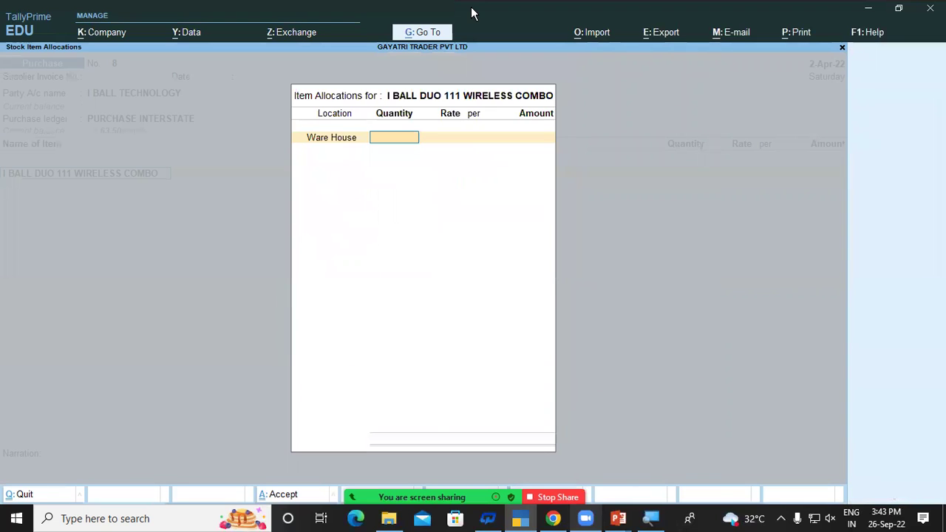
type("10")
key("Return")
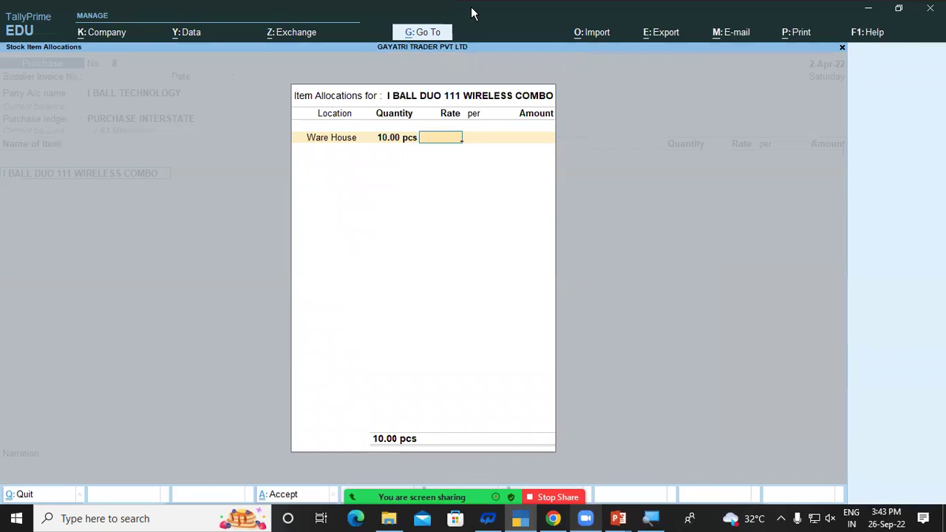
type("1,050")
key("Return")
key("Return")
key("Return")
key("Return")
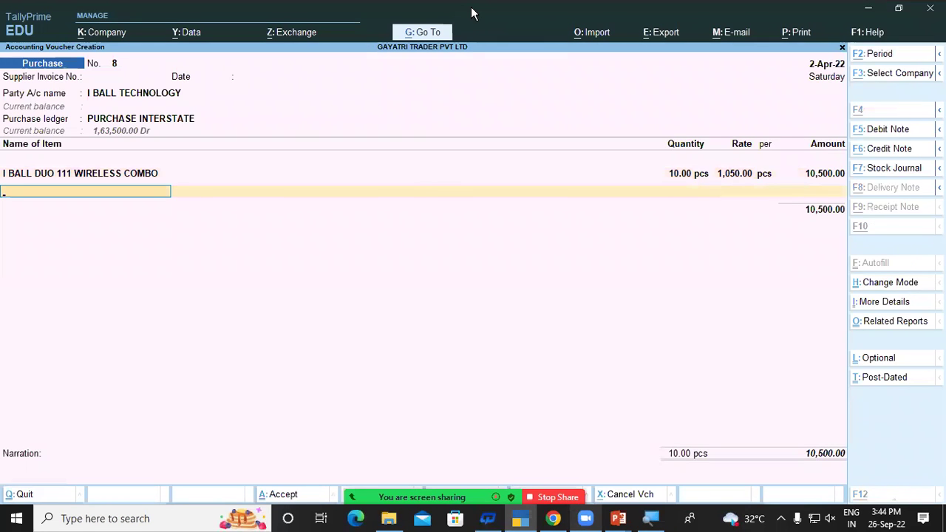
- Start a new stock item named I BALL FREEGO G20 WIRELESS MOUSE in the purchase voucher, leaving its alias blank
key("alt+c")
type("I BALL")
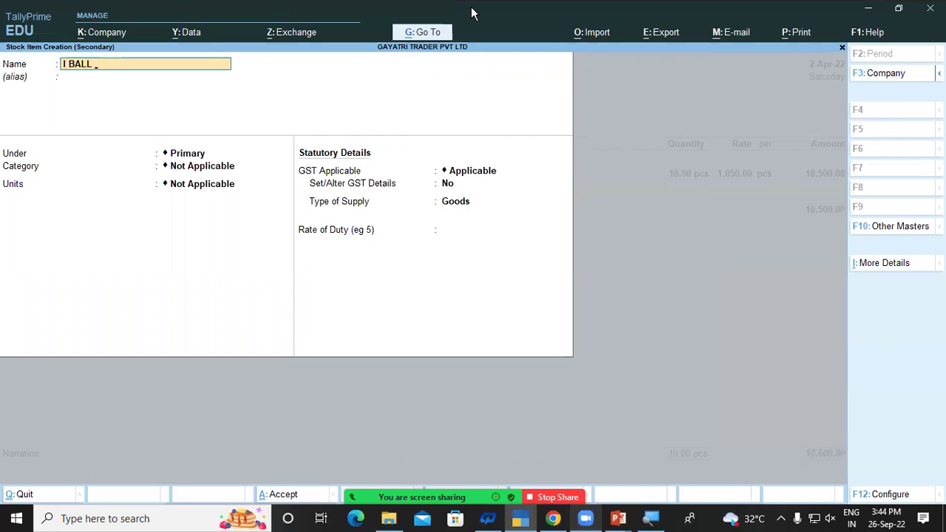
type(" FREEGO G20 WIREL")
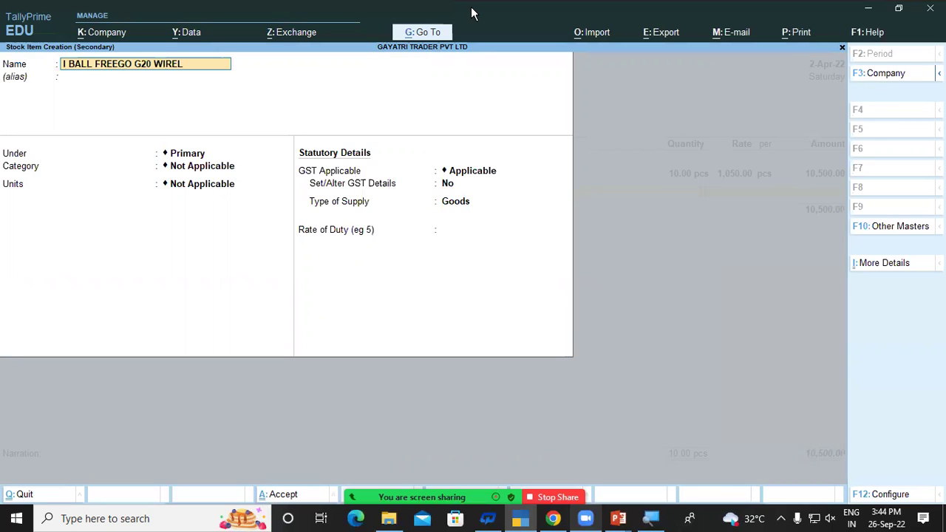
type("ESS MOUSE")
key("Return")
key("Return")
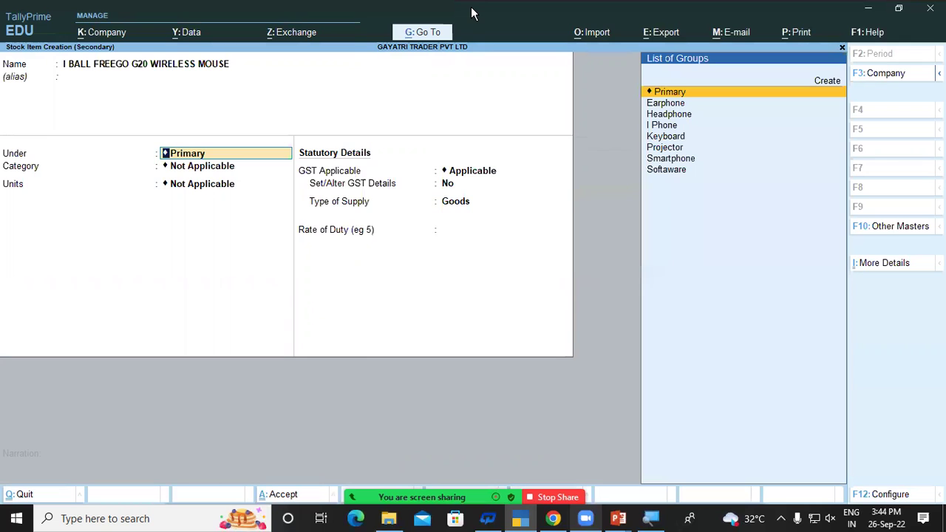
- Create a stock group MOUSE under Primary, with quantities not added and no GST details, and place the mouse item under it
key("Down")
key("Down")
key("Down")
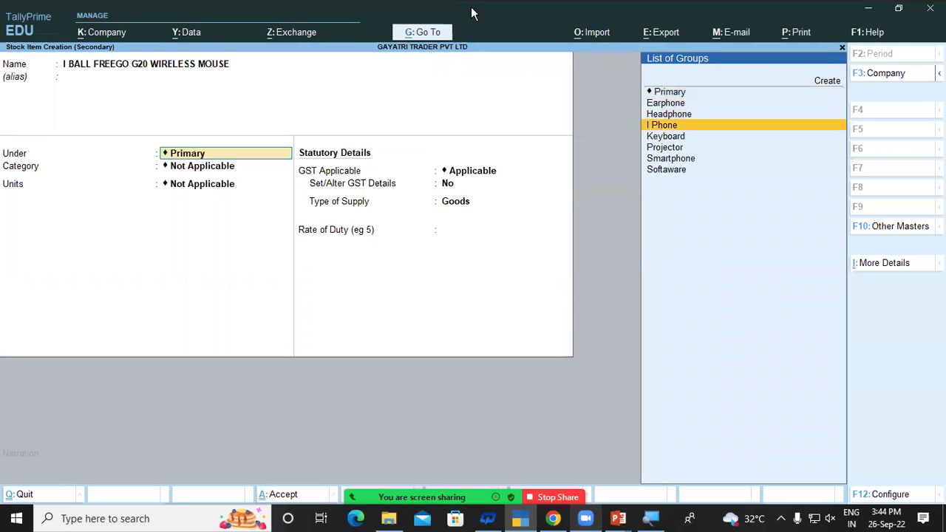
key("Up")
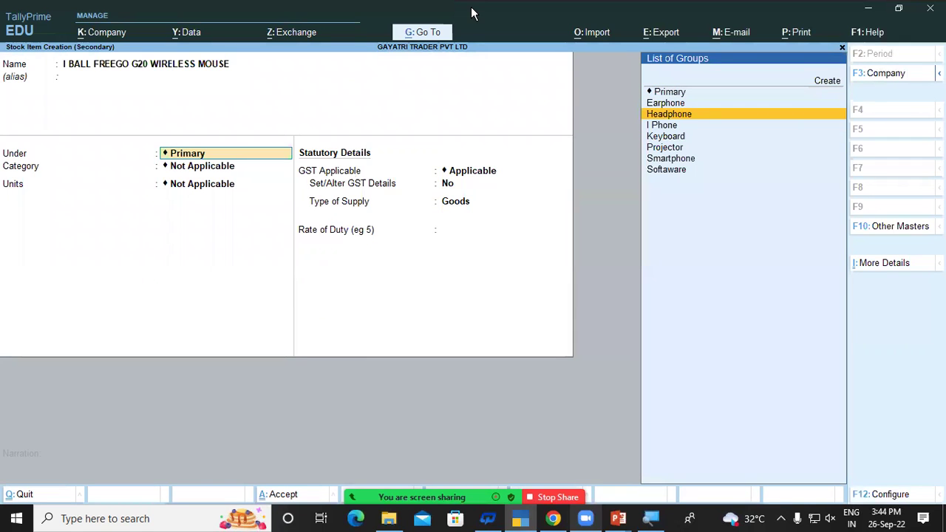
key("alt+c")
type("MOUSE")
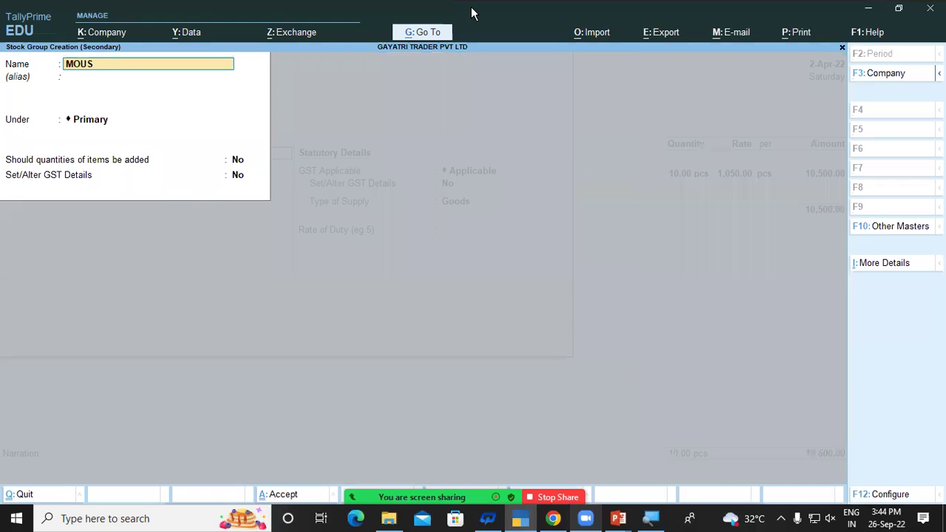
key("Return")
key("Return")
key("Return")
key("Return")
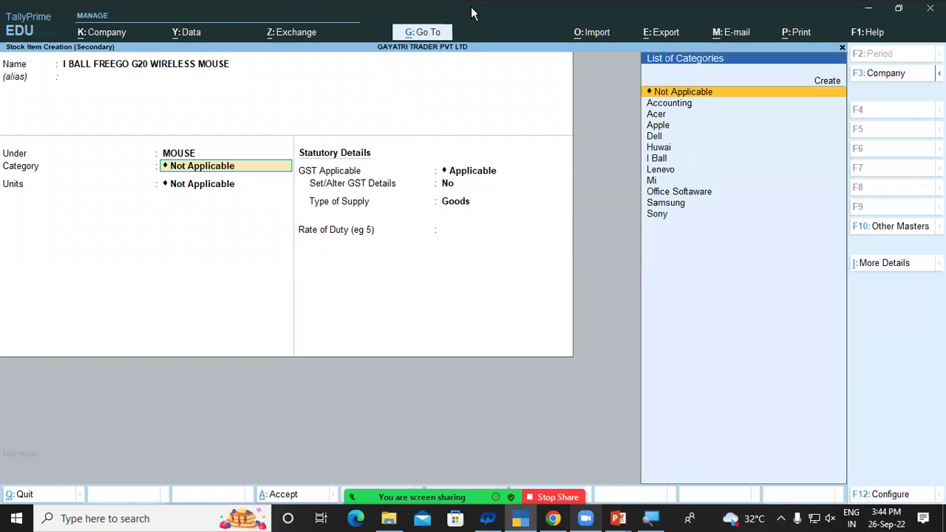
- Give the mouse item no category, units pcs and components No
key("Return")
key("Down")
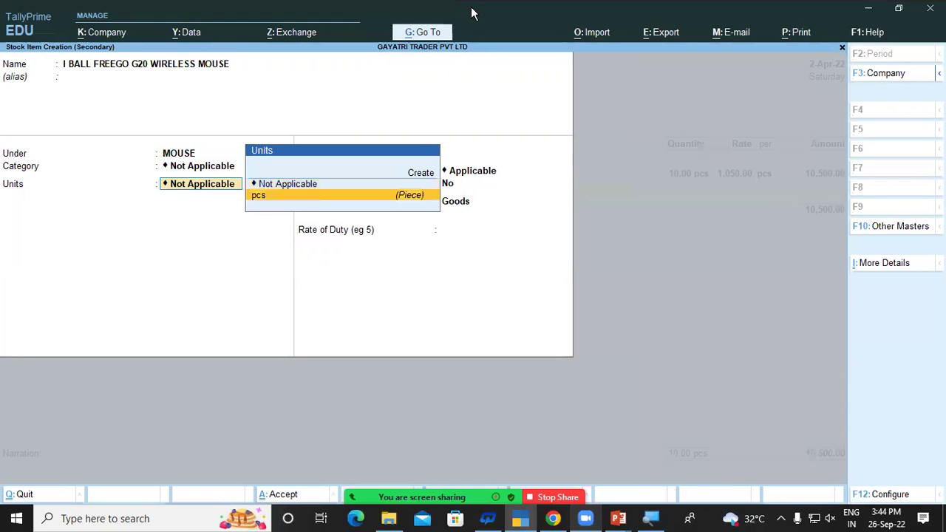
key("Return")
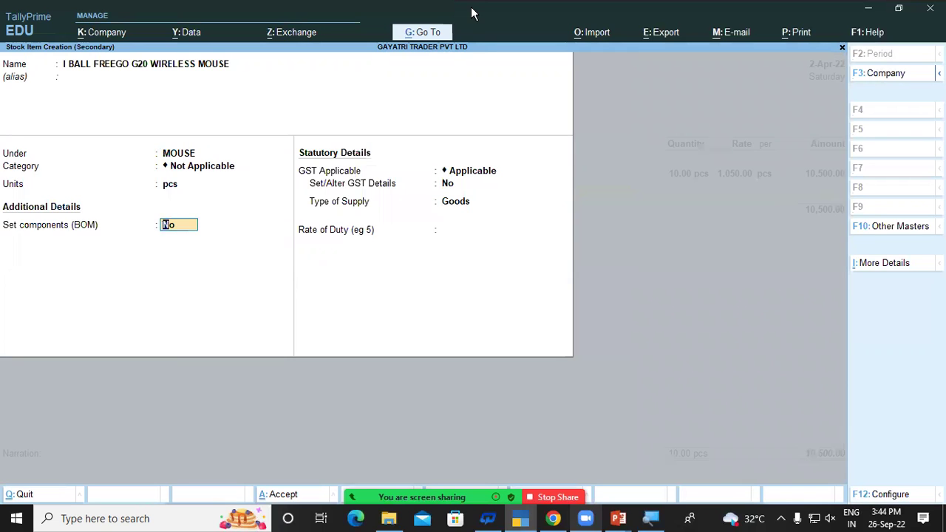
key("Return")
- Enable GST details for the mouse item, leaving HSN/SAC blank, with non-GST goods No and taxability Taxable
type("y")
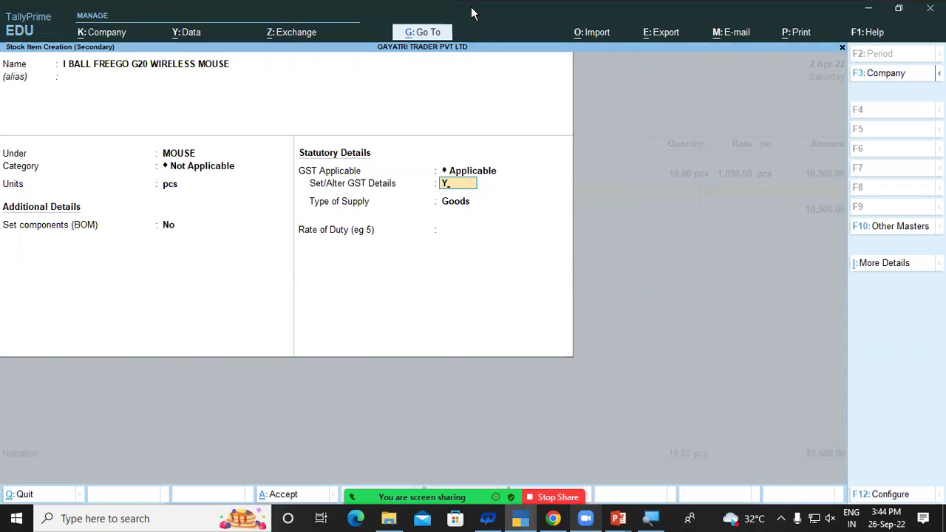
key("Return")
key("Return")
key("Return")
key("Down")
key("Down")
key("Down")
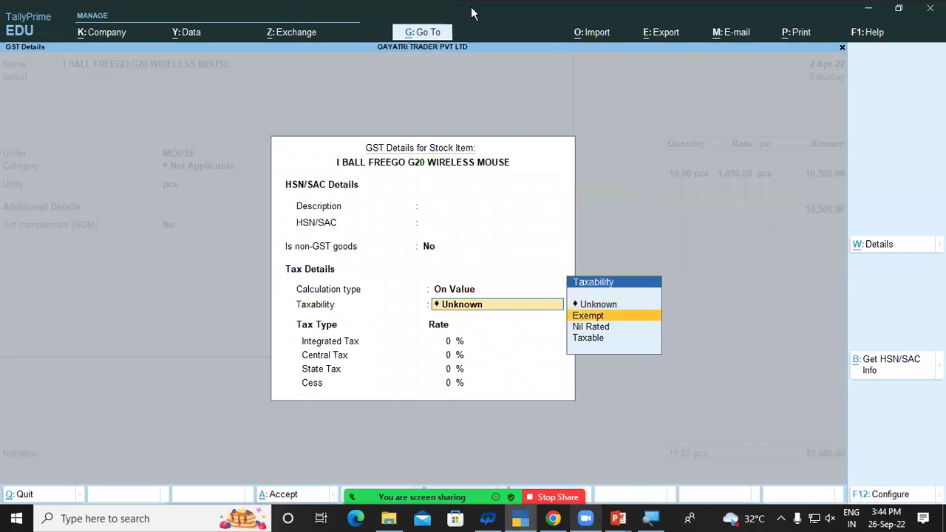
key("Return")
- Set the mouse item's integrated tax rate to 18 %, keep the supply type Goods, and save the item
type("18")
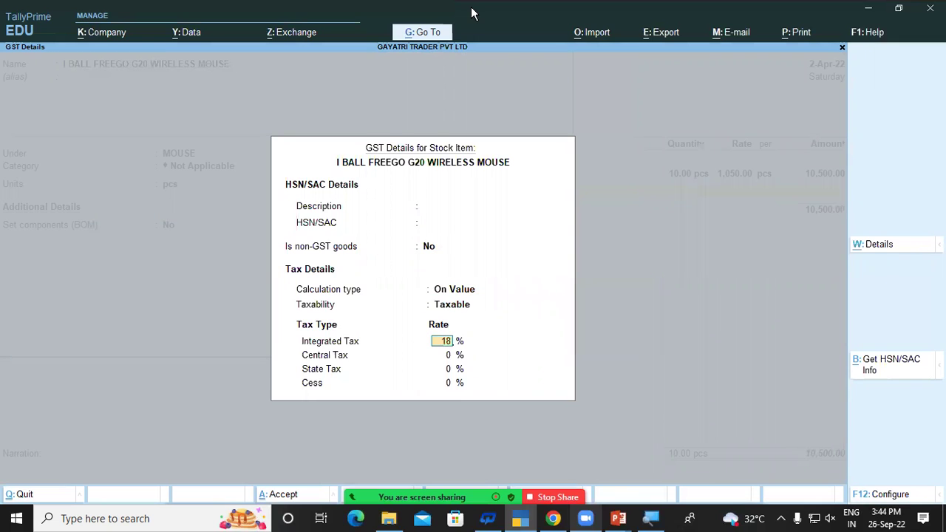
key("Return")
key("Return")
key("Return")
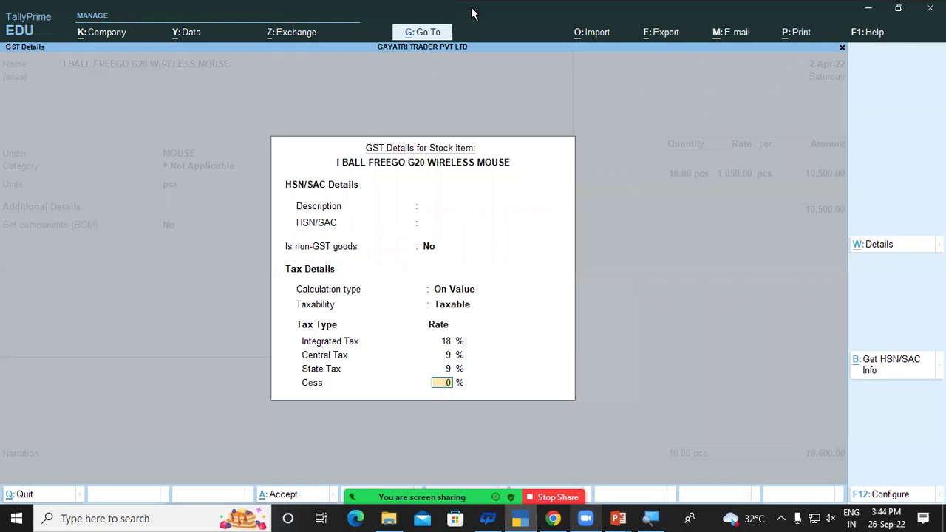
key("Return")
key("Return")
key("Return")
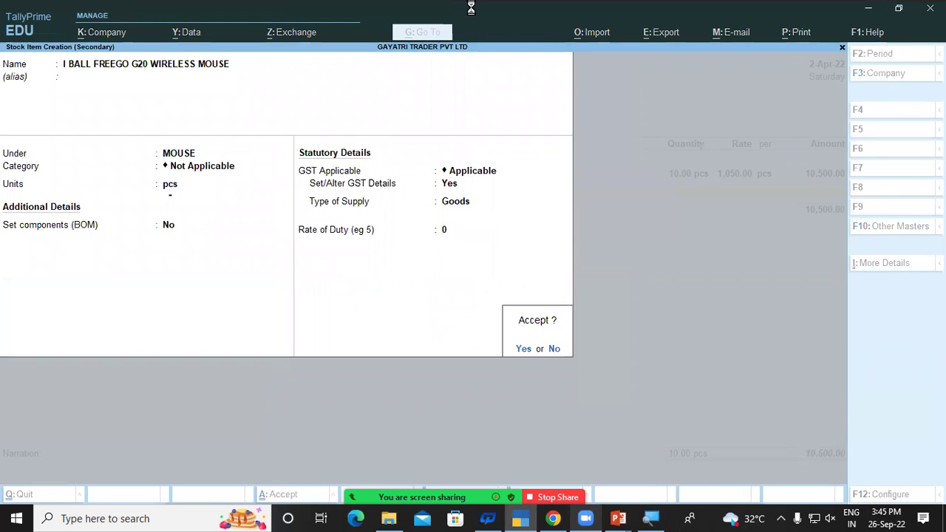
key("Return")
- Allocate 10 pcs of I BALL FREEGO G20 WIRELESS MOUSE to Ware House at a rate of 360
key("Down")
key("Down")
key("Down")
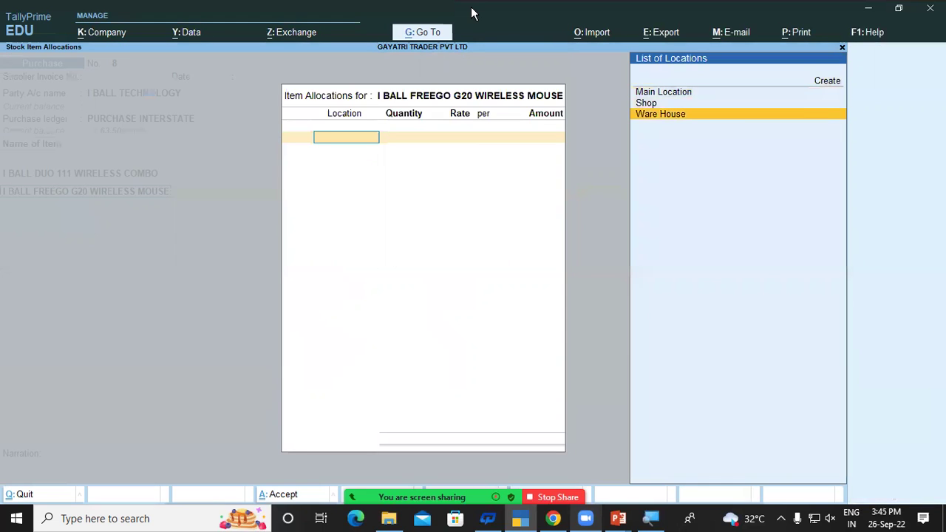
key("Return")
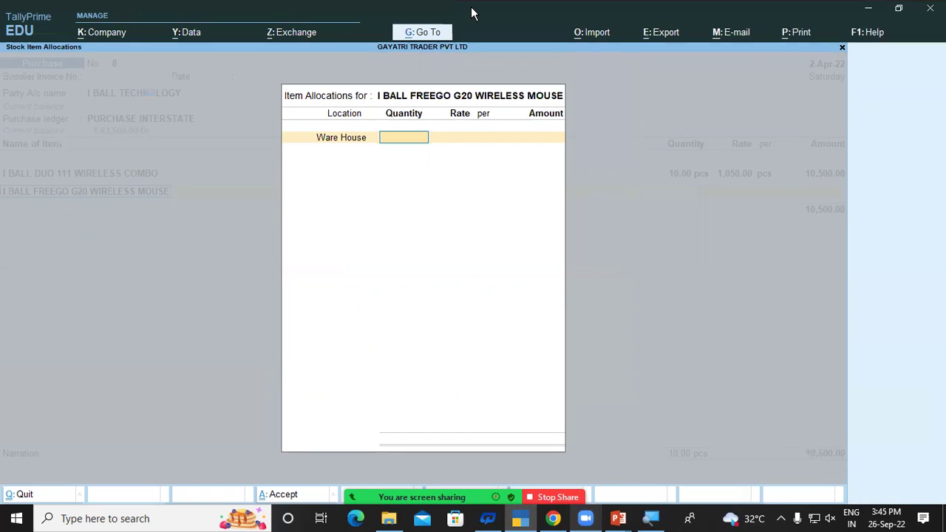
type("10")
key("Return")
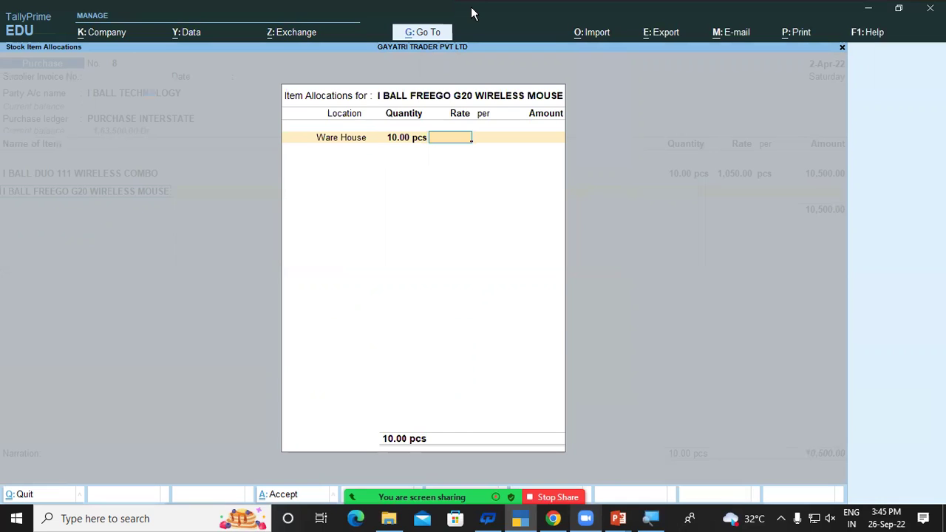
type("360")
key("Return")
key("Return")
key("Return")
key("Return")
key("Return")
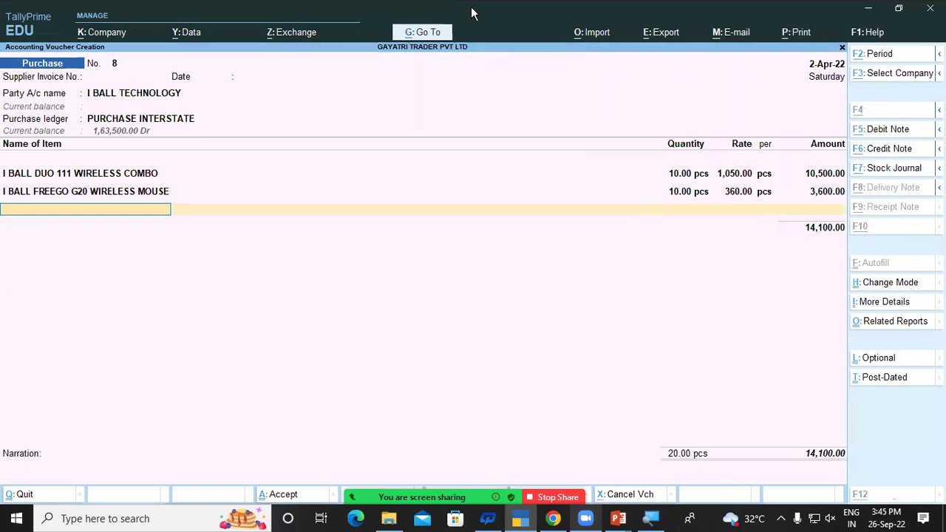
- Start a new stock item named EAR WEAR BASE PRO for the voucher's third line, leaving its alias blank
key("alt+c")
type("EAR WE")
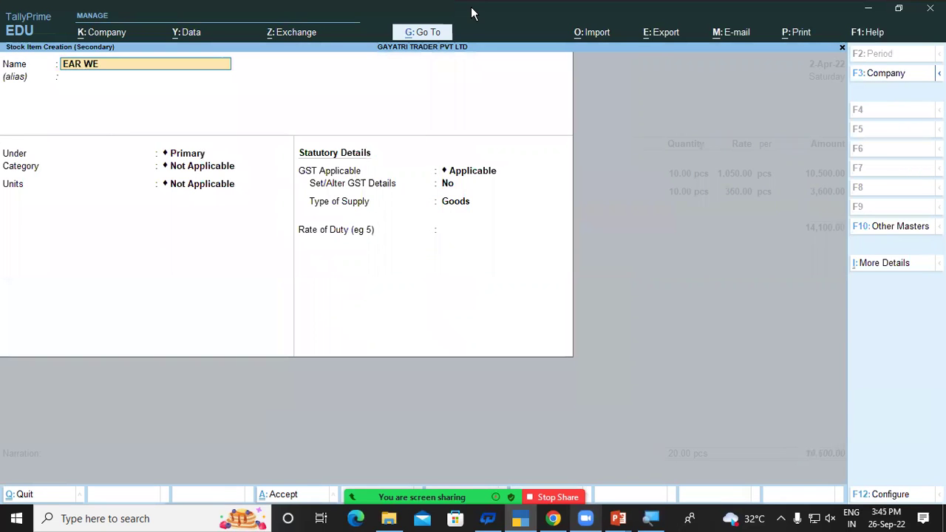
type("AR BASE PRO")
key("Return")
key("Return")
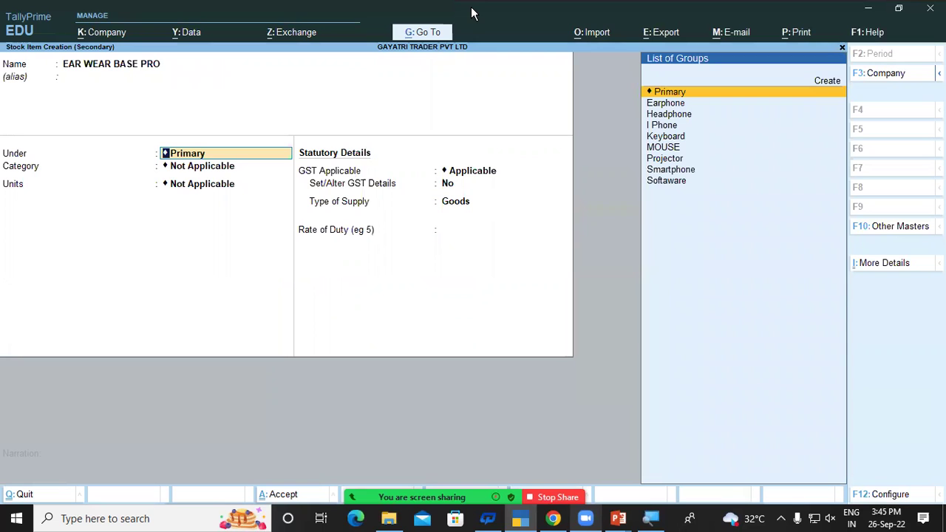
- Place EAR WEAR BASE PRO under Earphone with no category, units pcs and components No
key("Down")
key("Down")
key("Down")
key("Down")
key("Down")
key("Down")
key("Down")
key("Down")
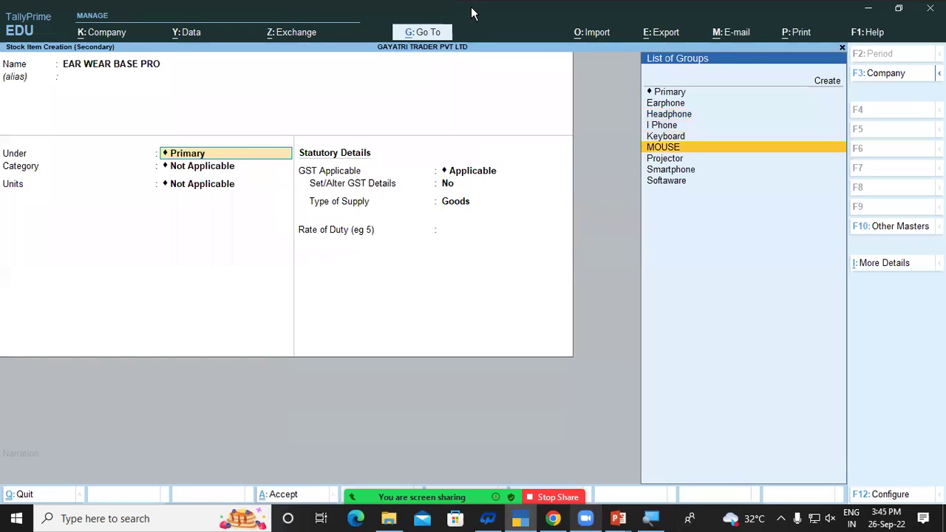
key("Up")
key("Up")
key("Up")
key("Up")
key("Up")
key("Up")
key("Up")
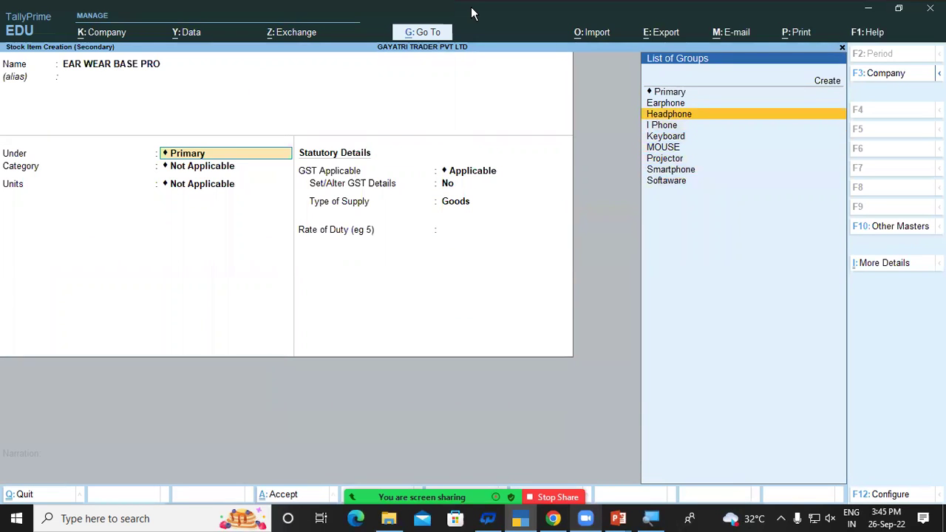
key("Return")
key("Return")
key("Return")
key("Return")
key("Return")
- Enable GST details for EAR WEAR BASE PRO, leaving HSN/SAC blank, with non-GST goods No and taxability Taxable
type("y")
key("Return")
key("Return")
key("Return")
key("Return")
key("Return")
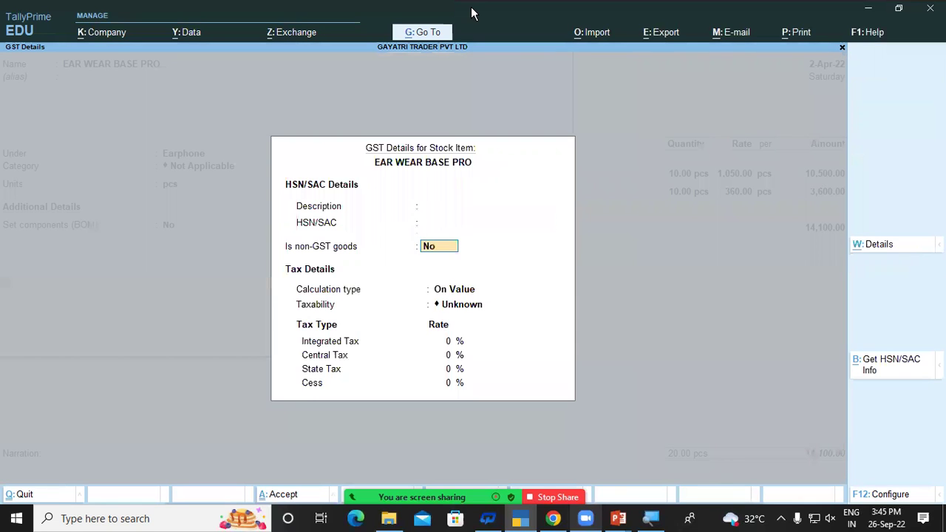
key("Down")
key("Down")
key("Down")
key("Return")
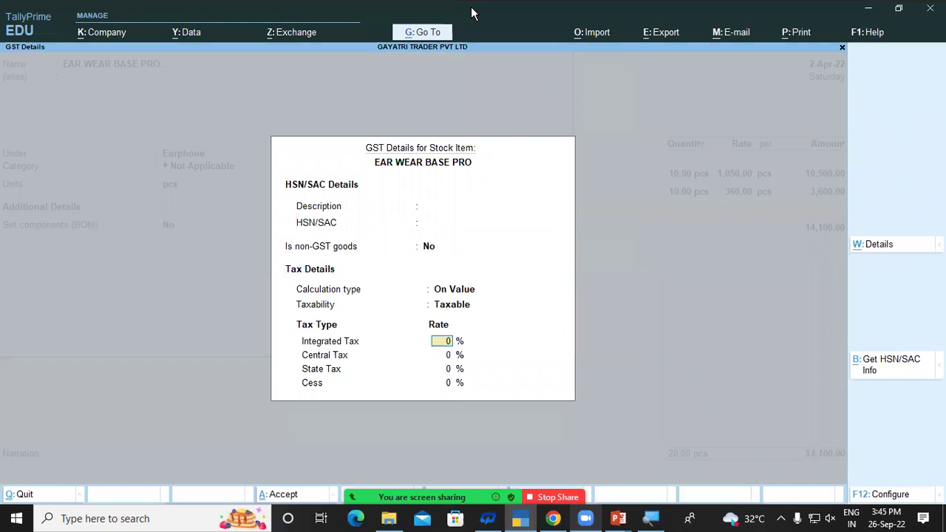
- Set EAR WEAR BASE PRO's integrated tax rate to 18 % with cess 0 %, and save the item
type("18")
key("Return")
key("Return")
key("Return")
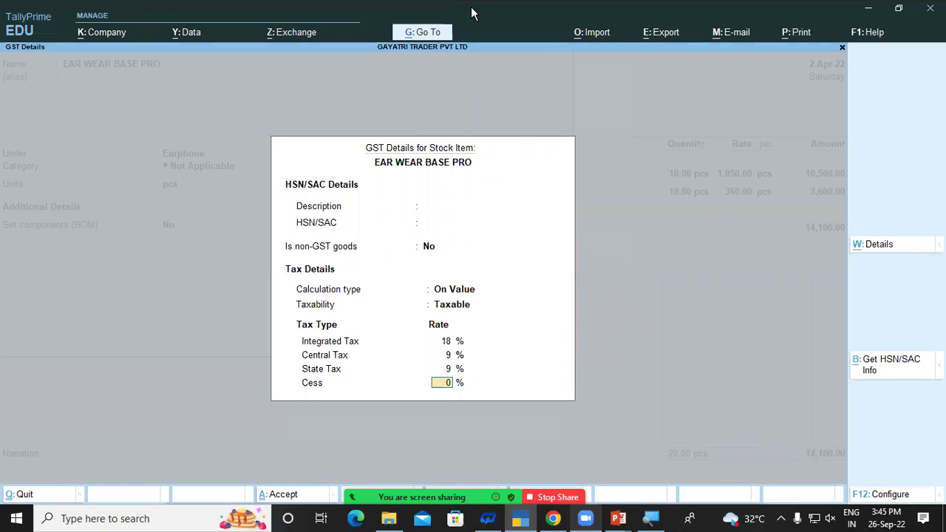
key("Return")
key("Return")
key("Return")
key("Return")
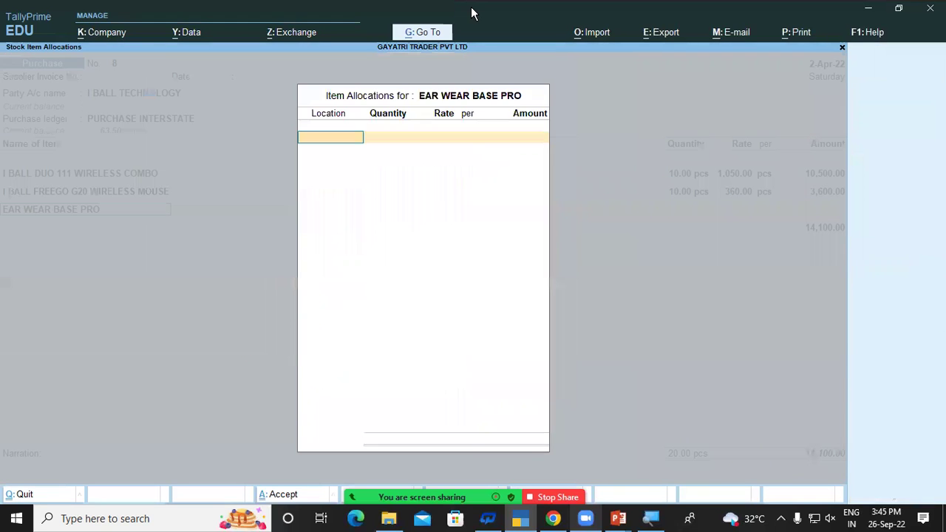
- Allocate 10 pcs of EAR WEAR BASE PRO to Ware House at a rate of 450
key("Down")
key("Down")
key("Down")
key("Return")
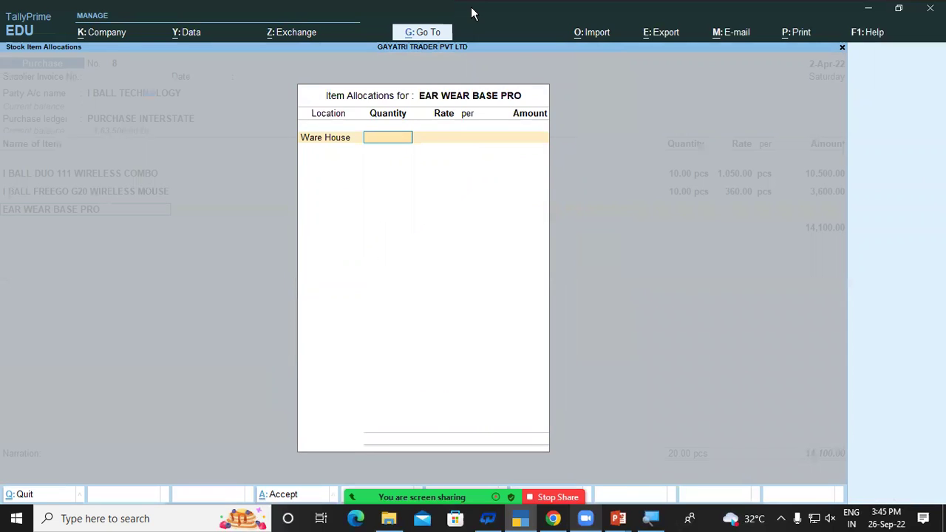
type("10")
key("Return")
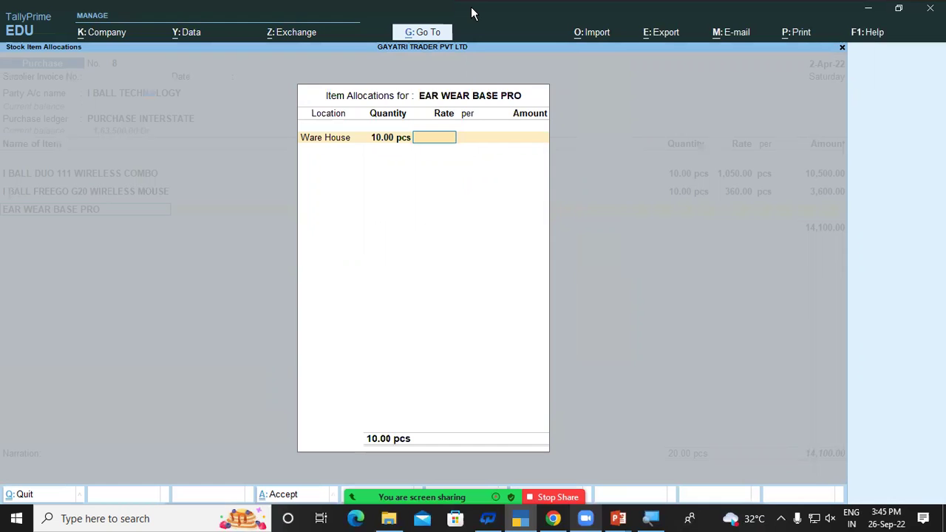
type("450")
key("Return")
key("Return")
key("Return")
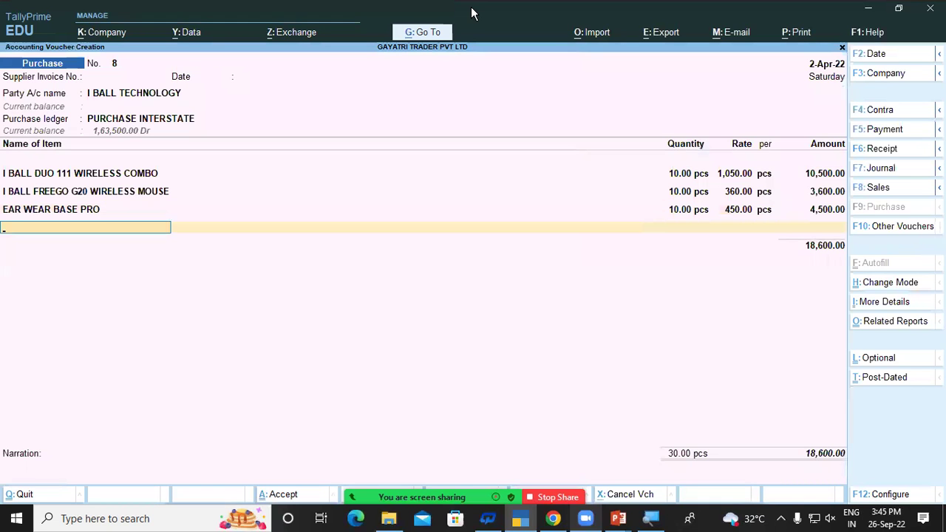
- Start a new stock item named I BALL CLASSIC 2.1 SPEAKER for the voucher's fourth line, leaving its alias blank
key("alt+c")
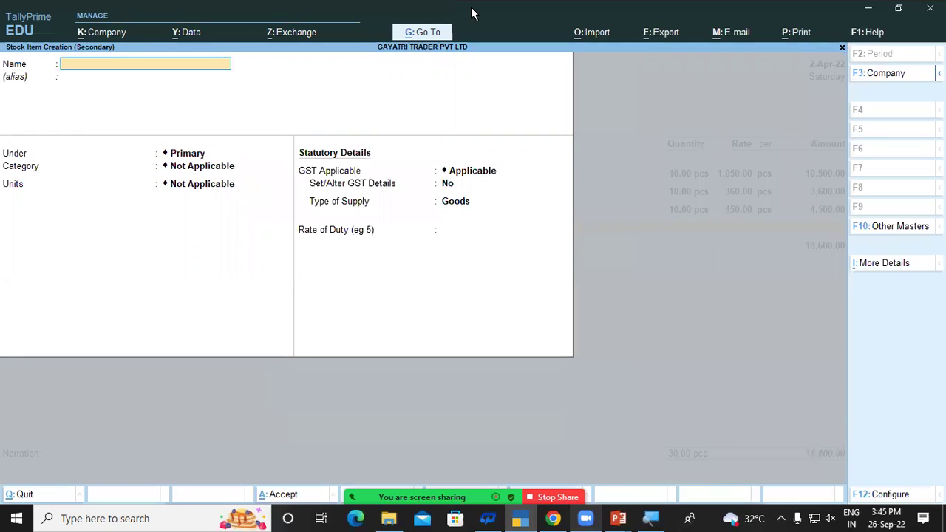
type("I BALL CLASSIC 2.1 SPEAKER")
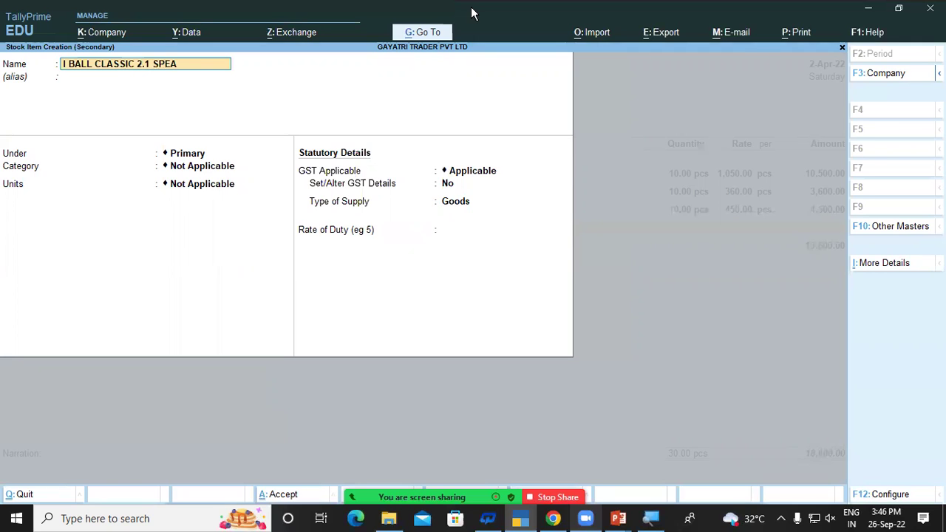
key("Return")
key("Return")
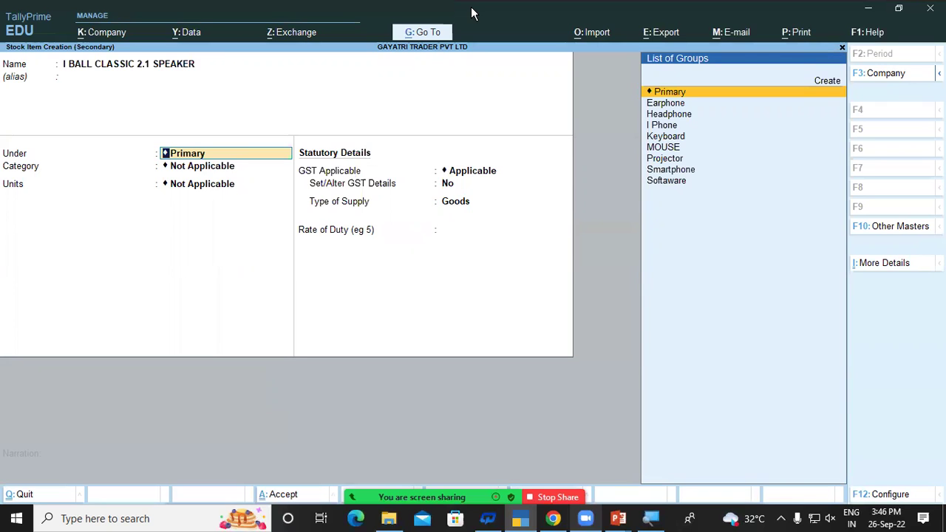
- Create a stock group SPEAKER under Primary, with quantities not added and no GST details, and place the speaker item under it
key("alt+c")
type("SPEAKER")
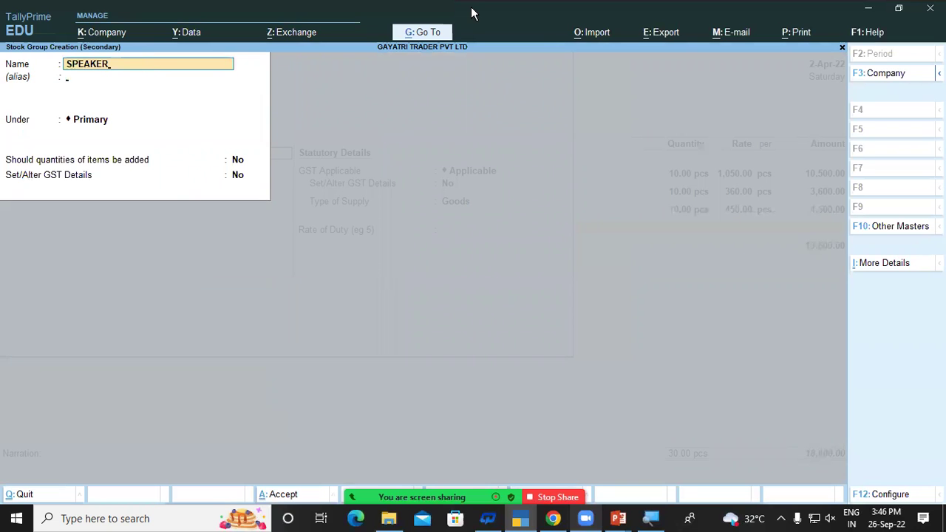
key("Return")
key("Return")
key("Return")
key("Return")
key("Return")
- Give the speaker item no category, units pcs and components No
key("Return")
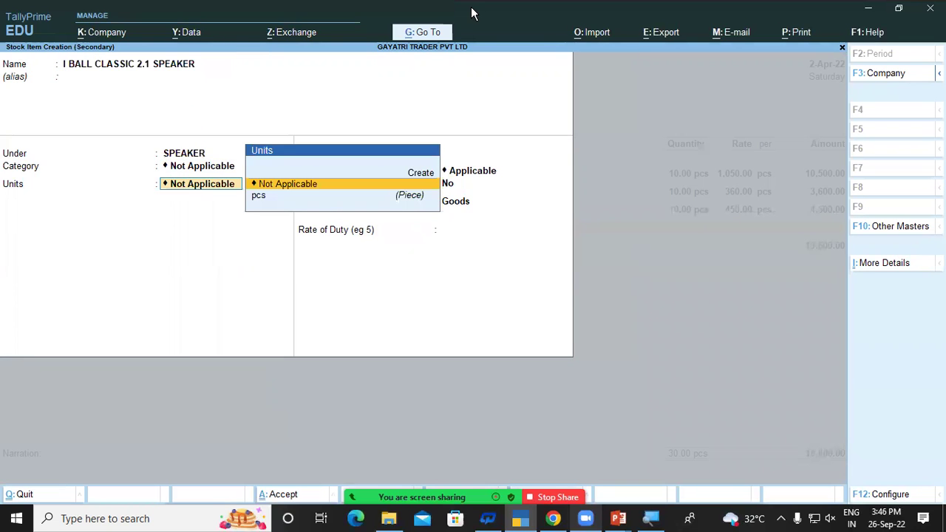
key("Down")
key("Return")
key("Return")
- Enable GST details for the speaker item, leaving HSN/SAC blank, with non-GST goods No and taxability Taxable
key("y")
key("Return")
key("Return")
key("Return")
key("Return")
key("Down")
key("Down")
key("Down")
key("Return")
- Set the speaker item's integrated tax rate to 18 % and keep the supply type Goods
type("18")
key("Return")
key("Return")
key("Return")
key("Return")
key("Return")
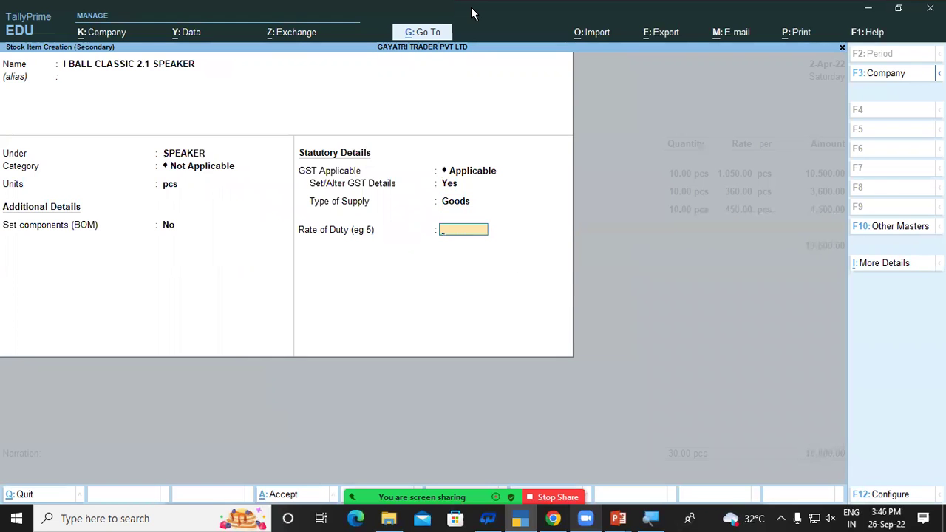
- Save the speaker item with the rate of duty left blank and allocate it to the Ware House location
key("Return")
key("Down")
key("Down")
key("Return")
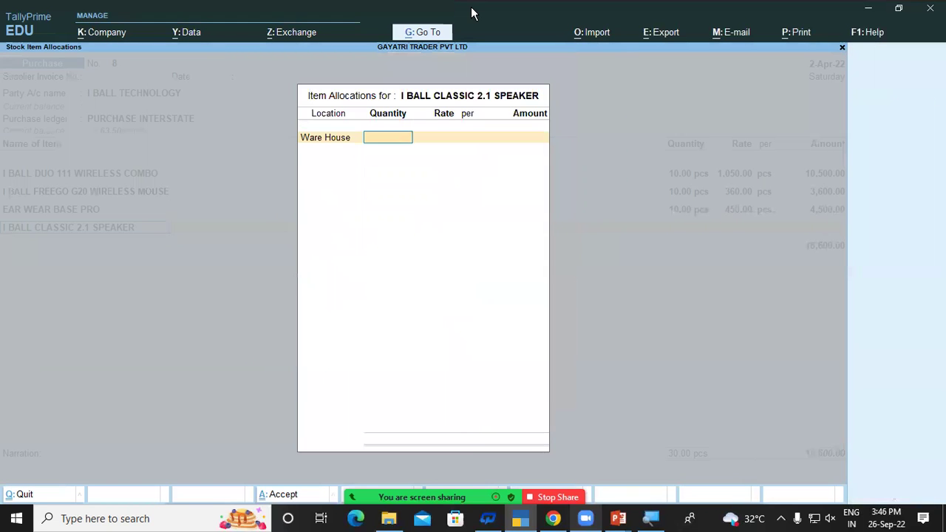
- Enter 5 pcs of I BALL CLASSIC 2.1 SPEAKER at a rate of 1,400 per piece in the purchase voucher
type("5")
key("Return")
type("1,400")
key("Return")
key("Return")
key("Return")
key("Return")
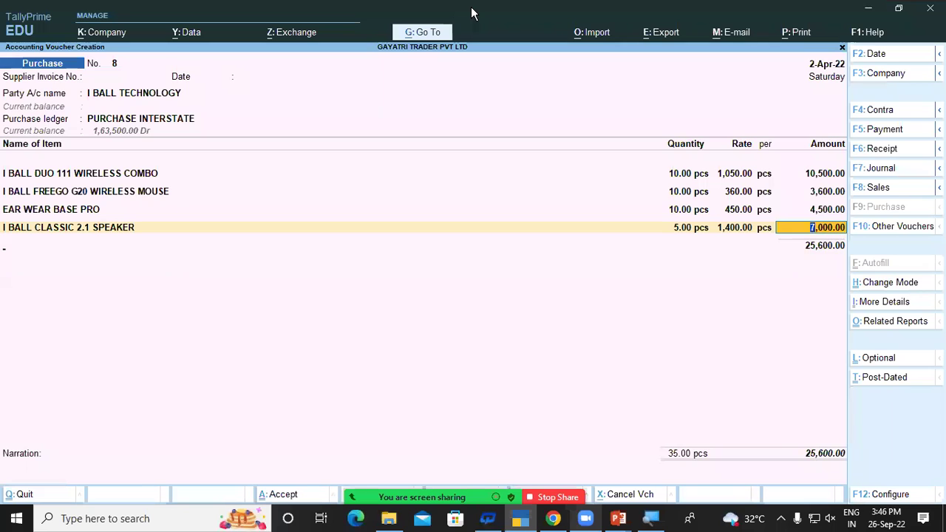
key("Return")
- End the item list and add the IGST ledger with its calculated tax amount to the purchase
key("Return")
key("Down")
key("Down")
key("Down")
key("Down")
key("Down")
key("Down")
key("Down")
key("Down")
key("Down")
key("Return")
key("Return")
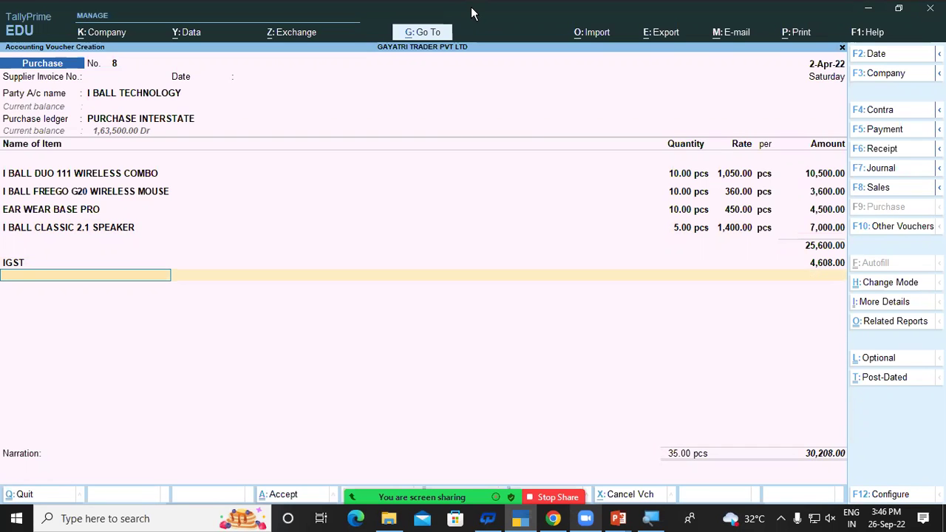
- Finish the ledger entries, leave the narration blank and save the I BALL TECHNOLOGY purchase voucher
key("Return")
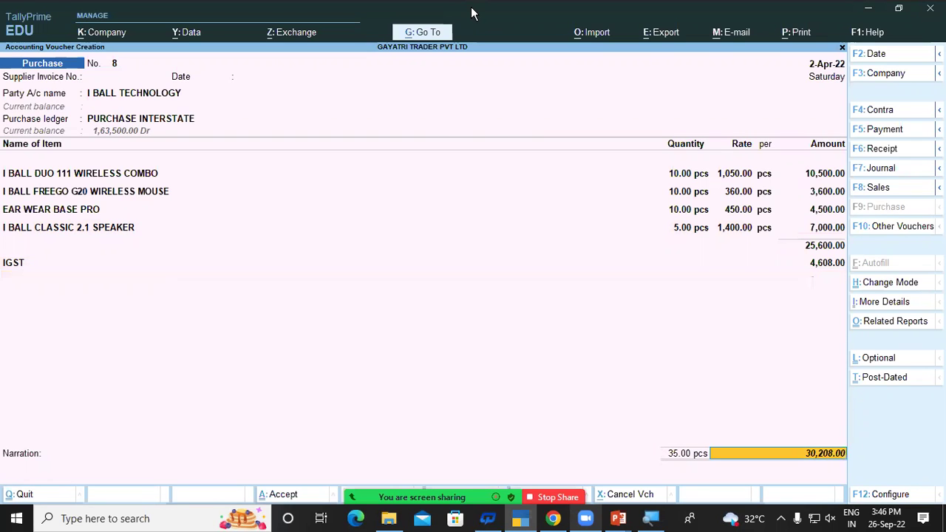
key("Return")
key("Return")
key("Return")
key("Return")
key("Return")
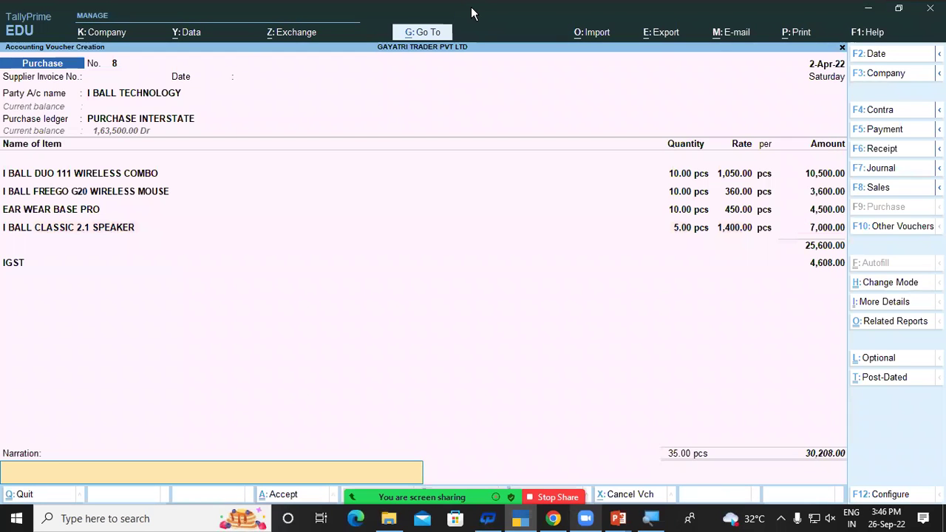
key("Return")
key("Return")
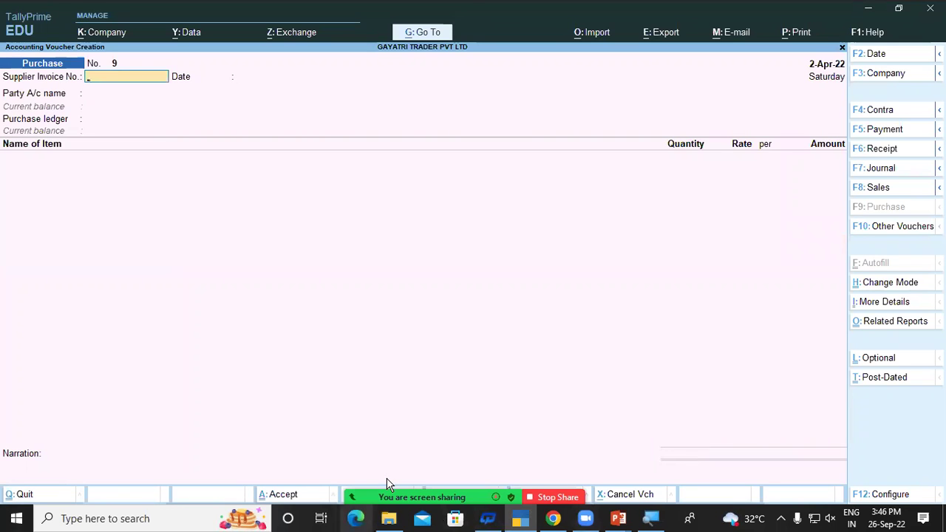
left_click(744, 488)
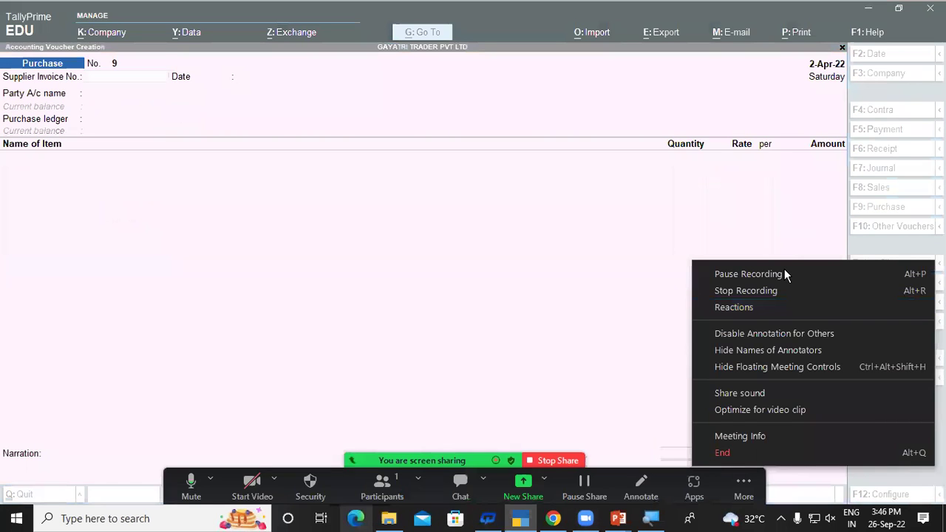